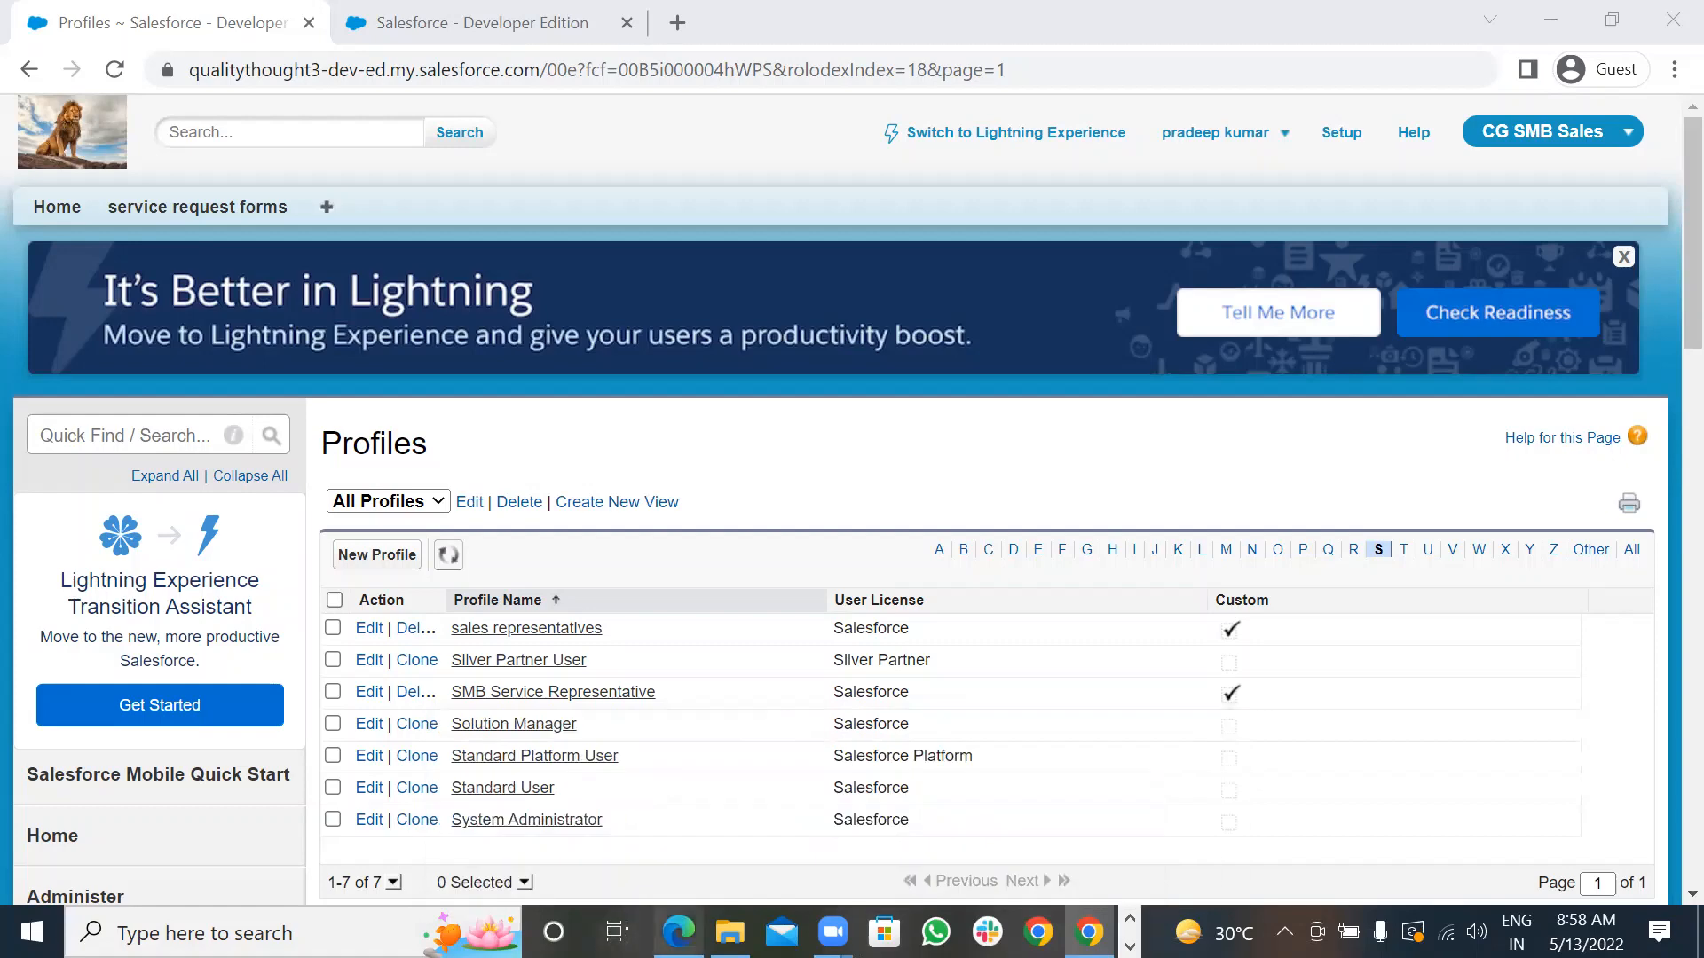
- Switch to the Data Dictionary PDF and review user story Us-00006 with its acceptance criteria
click(678, 931)
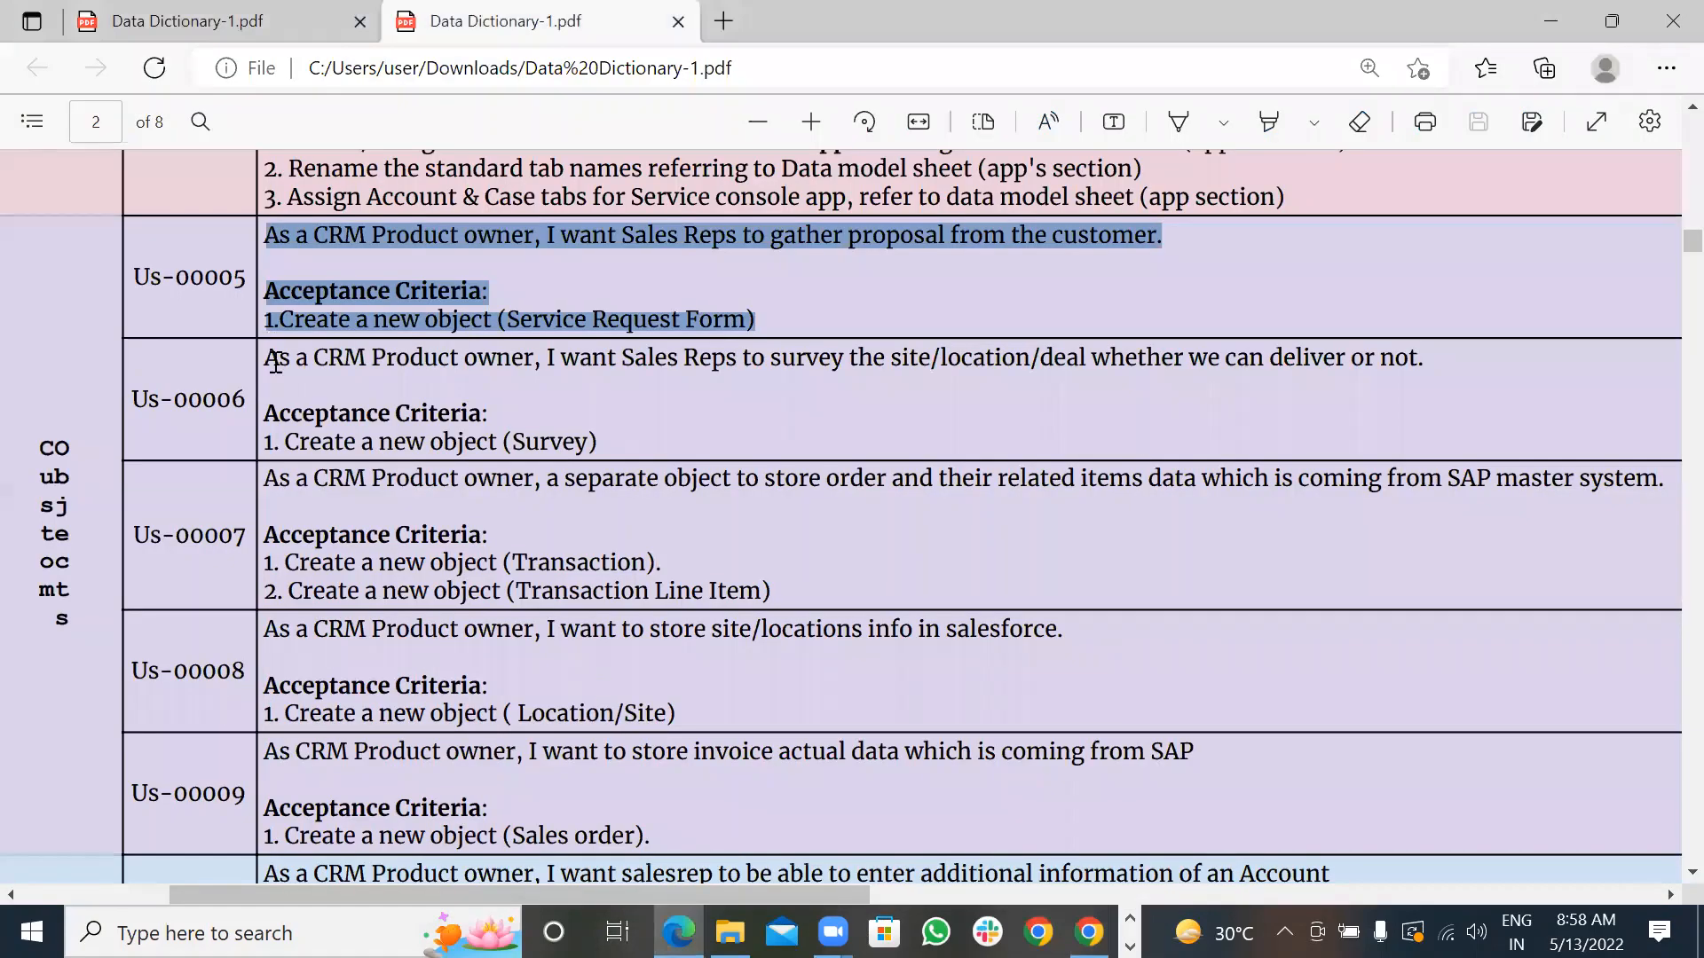
drag(271, 355, 591, 441)
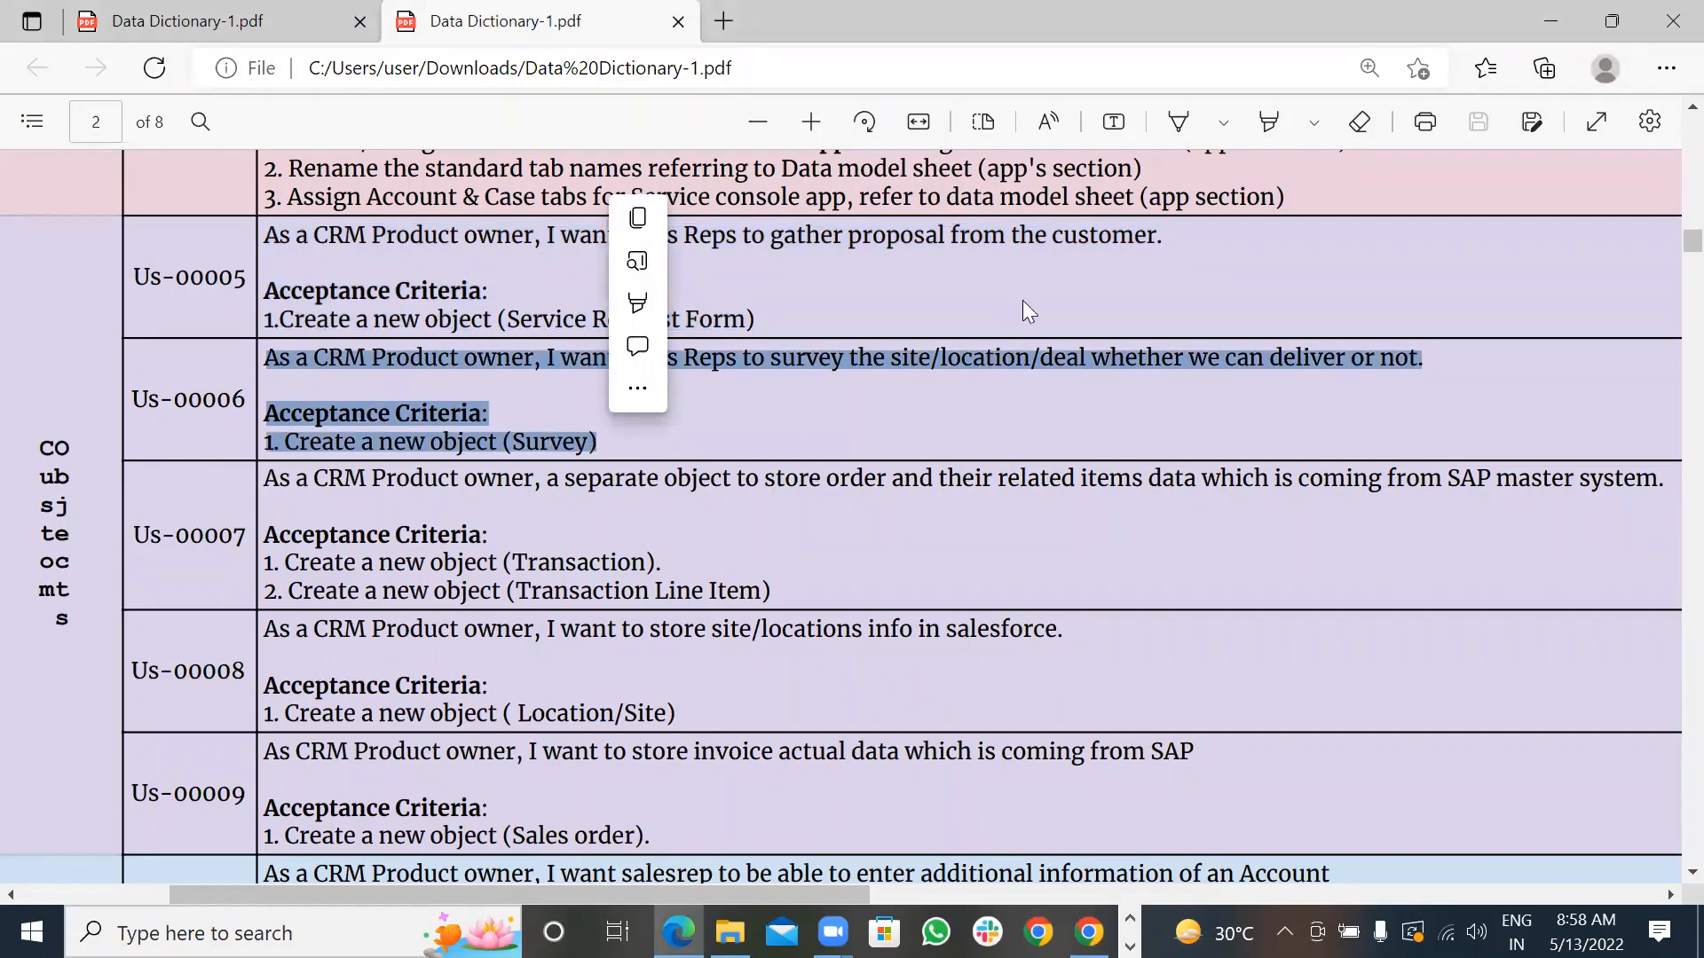
click(937, 441)
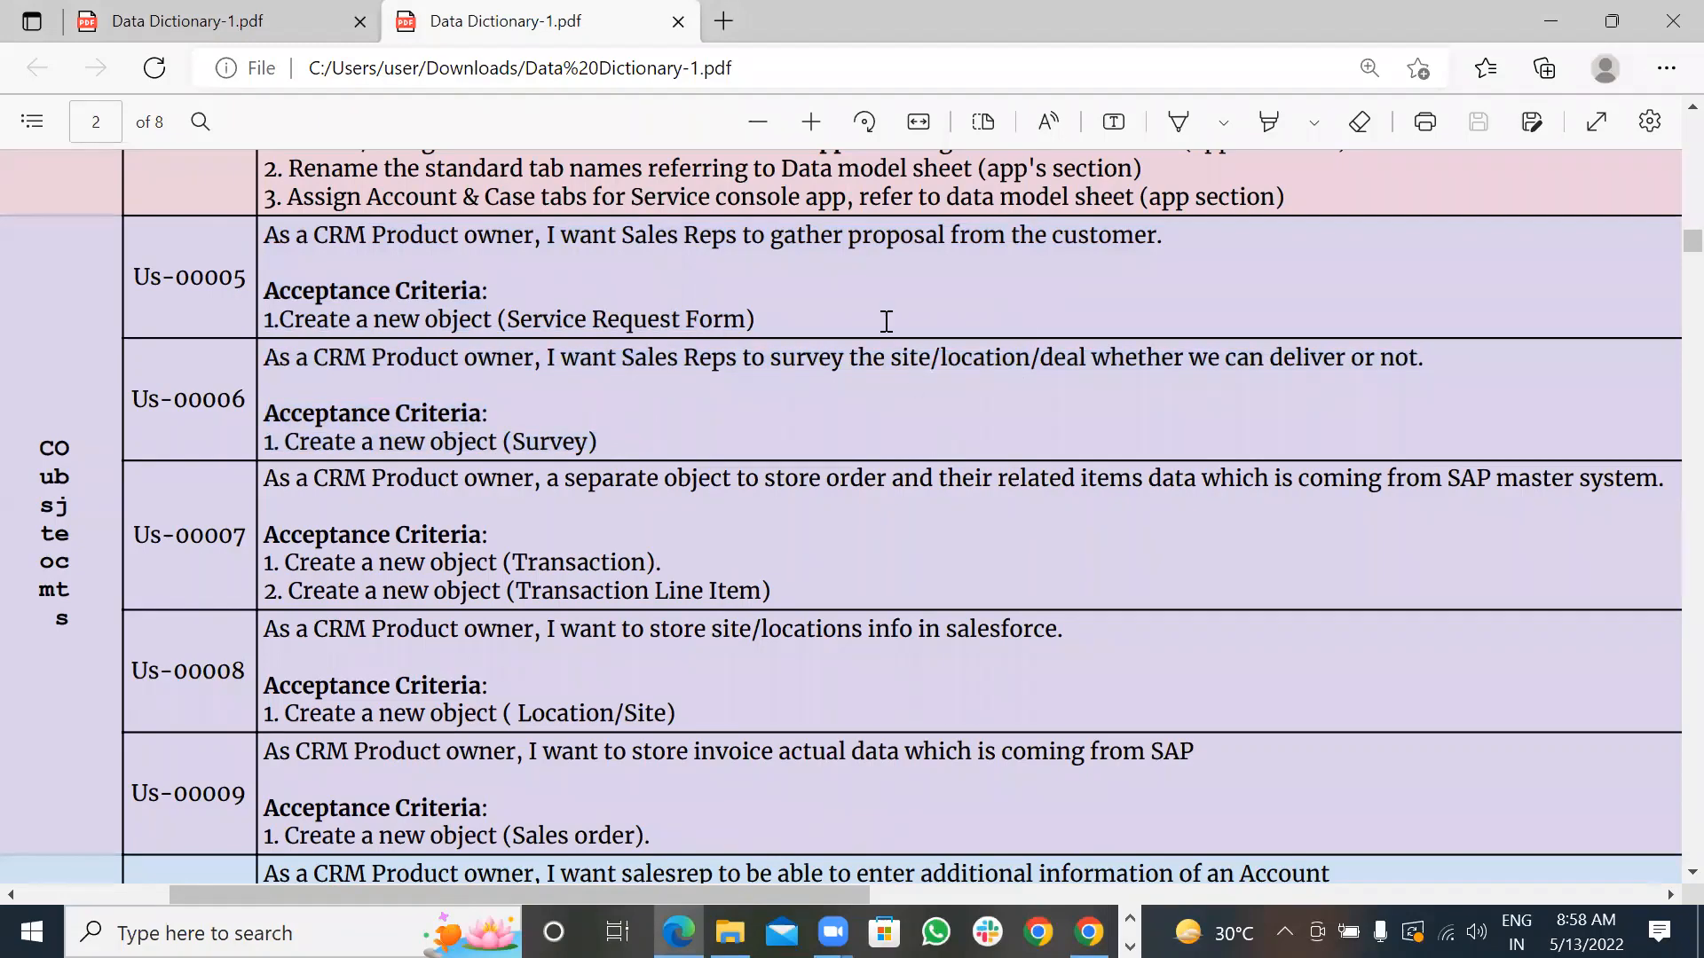
click(853, 78)
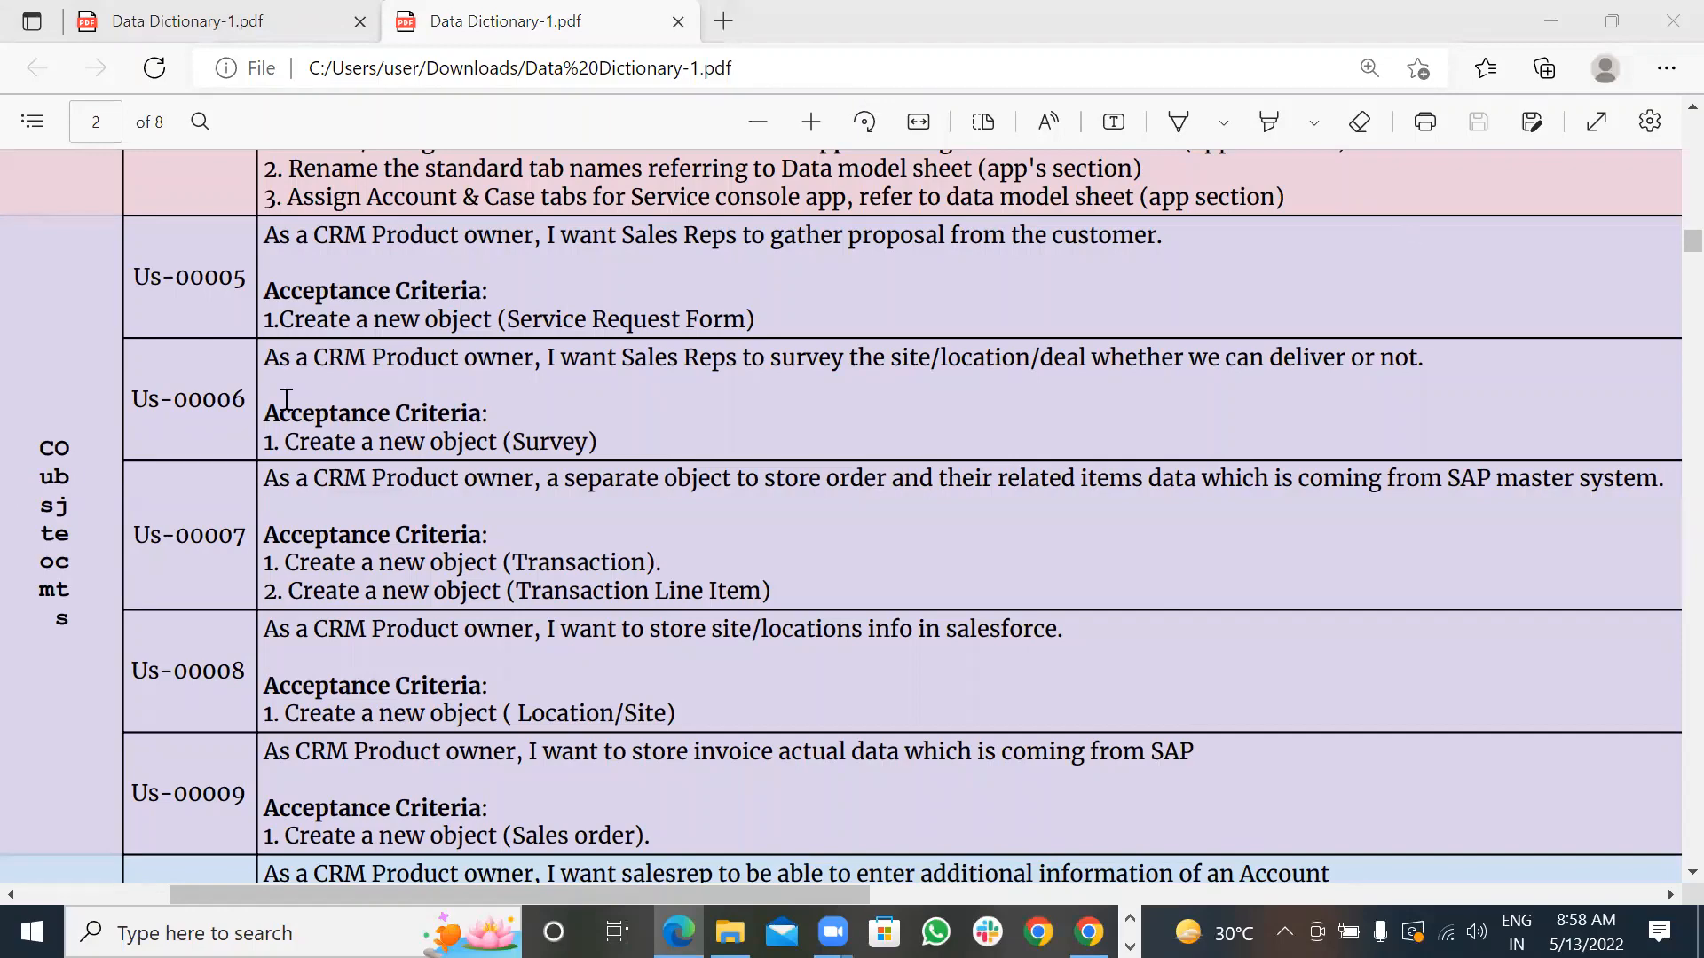
drag(268, 358, 608, 454)
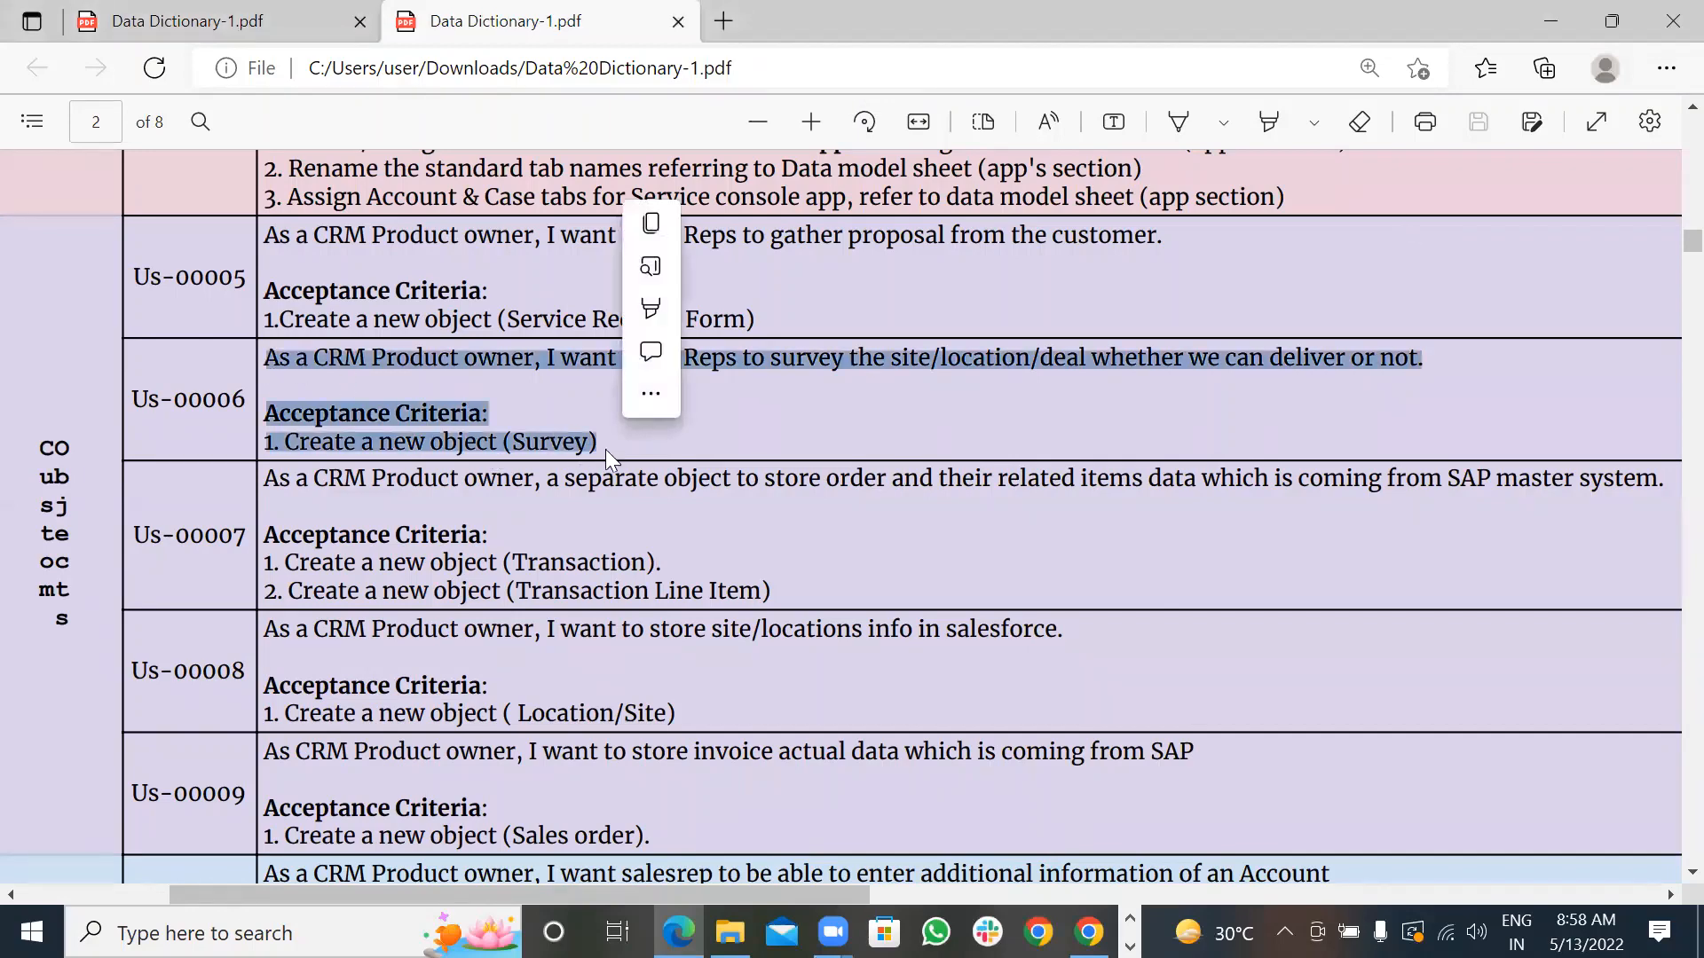
click(723, 422)
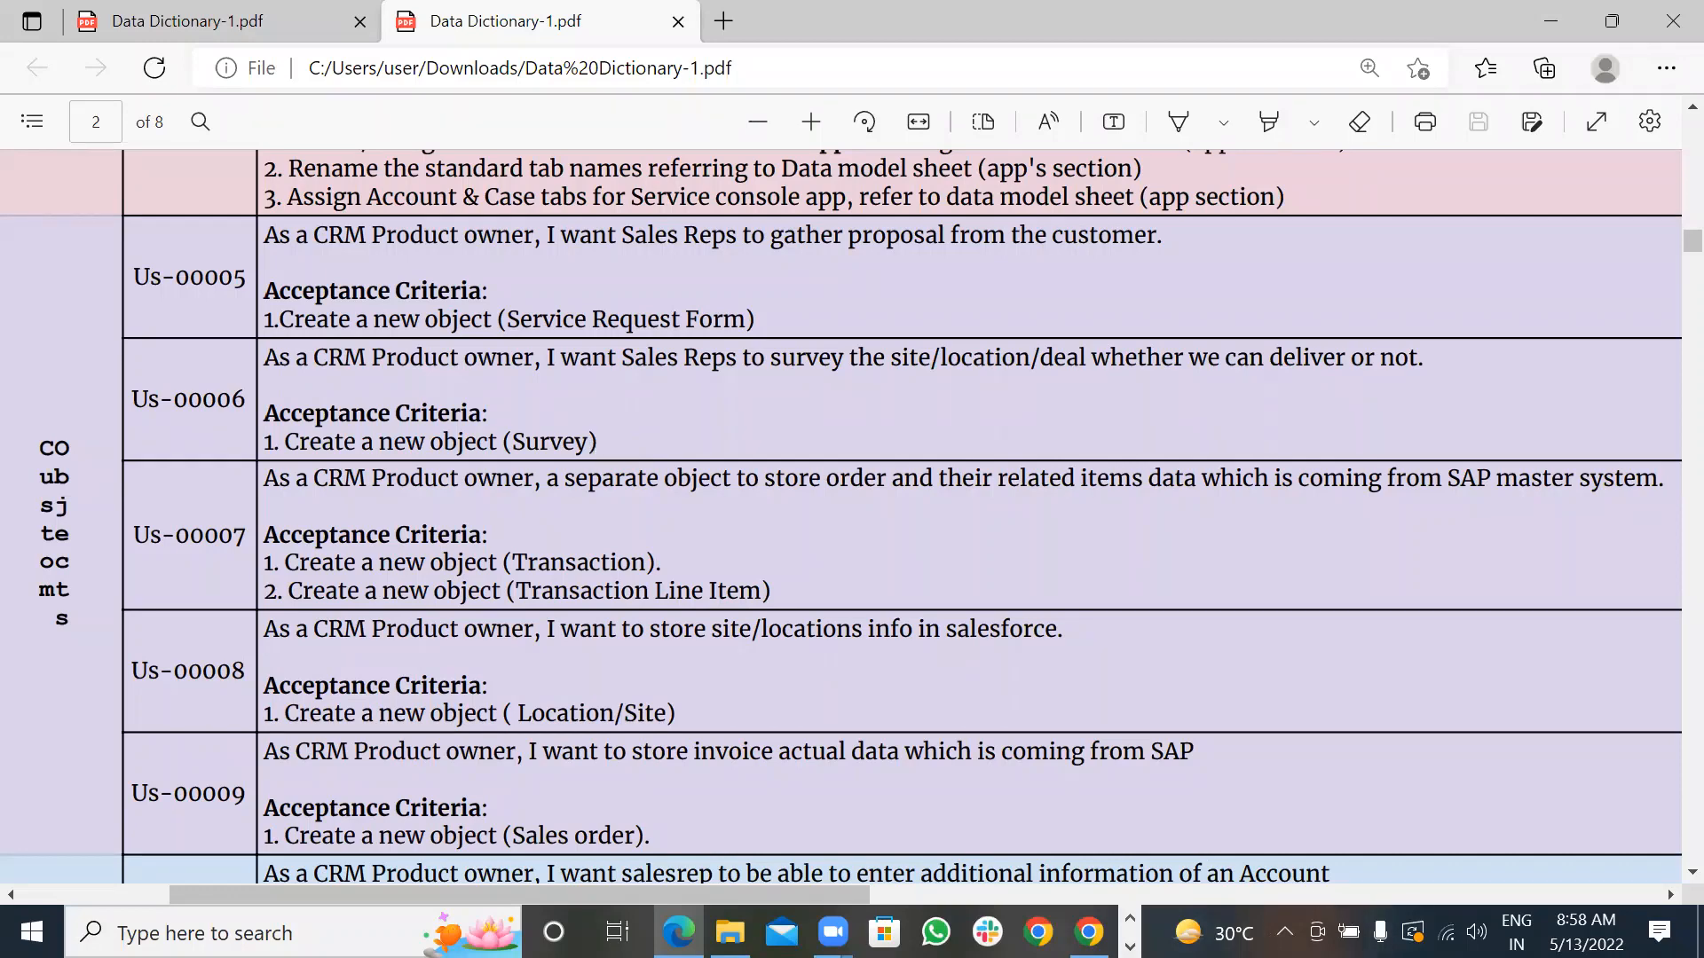
- Switch back to Salesforce in Chrome and start a new custom object from the setup area's custom objects list
click(1089, 932)
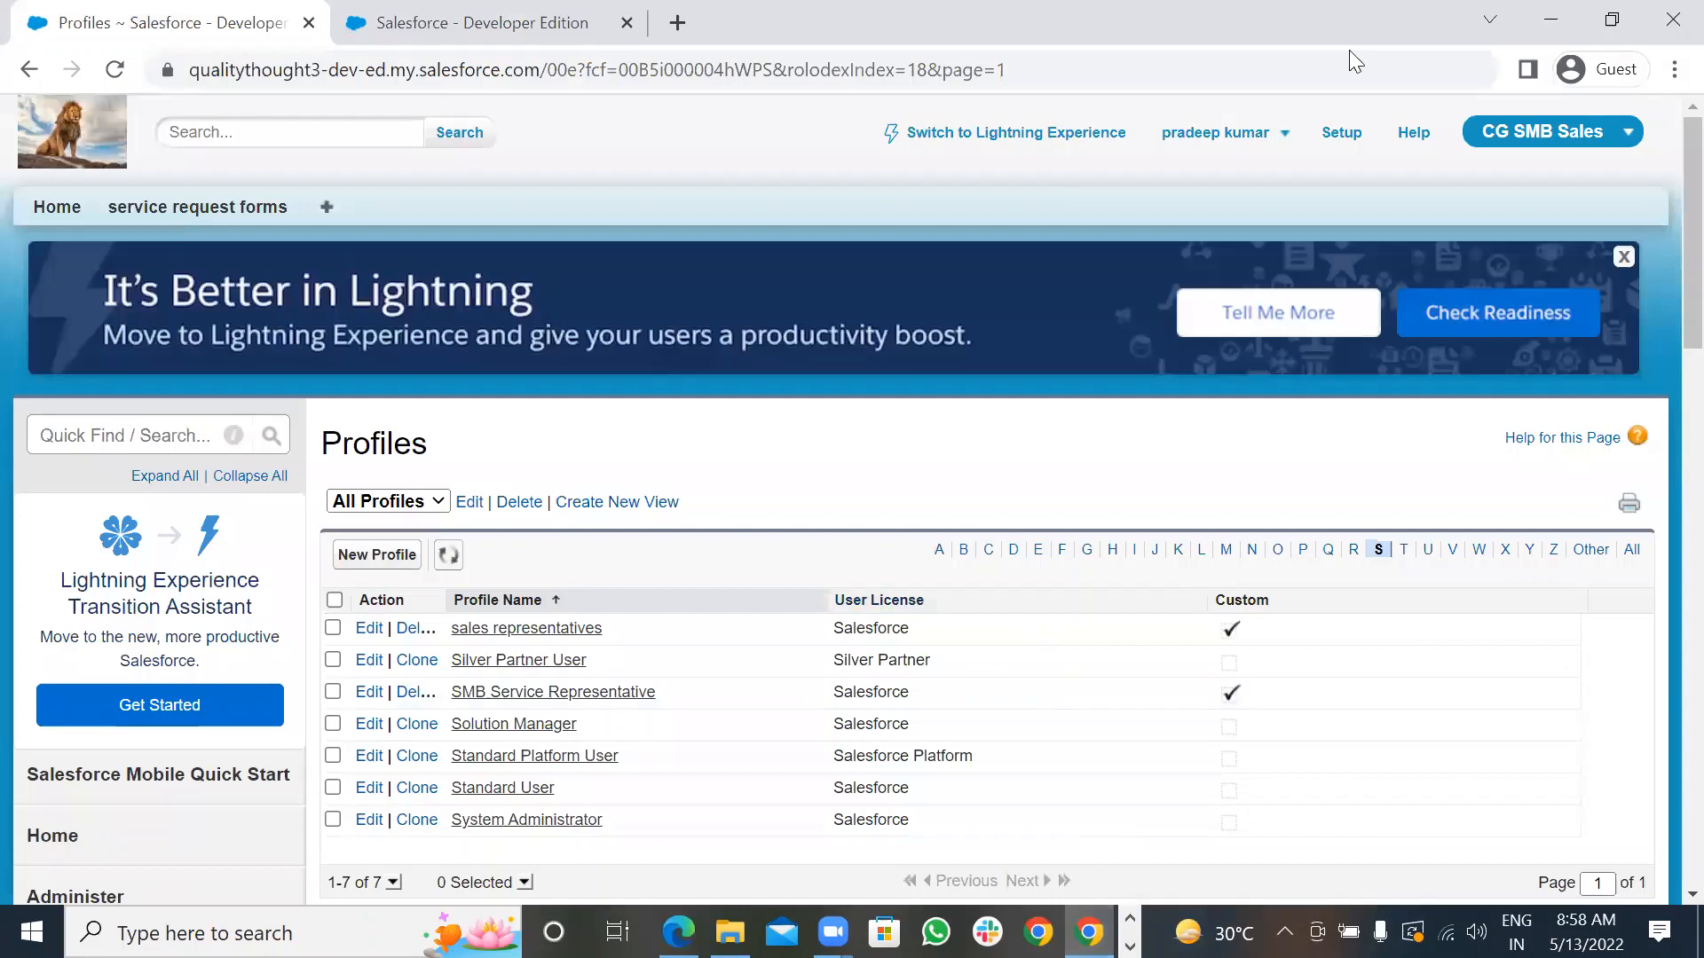
click(1342, 138)
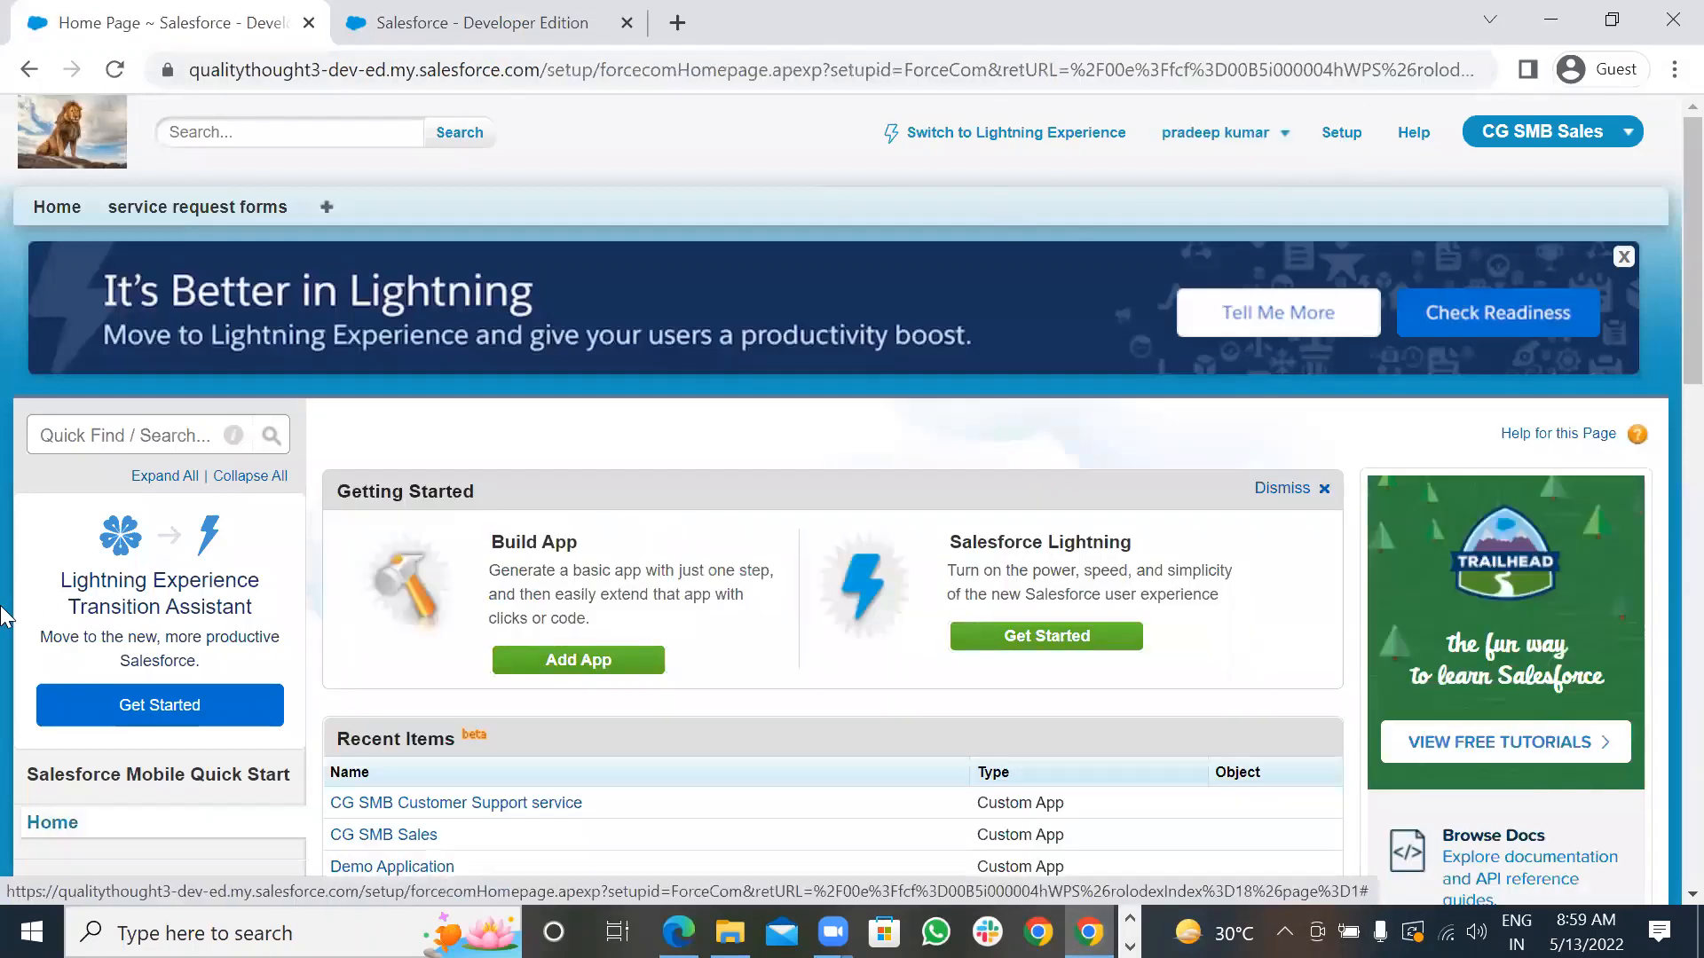
scroll(30, 545, down, 12)
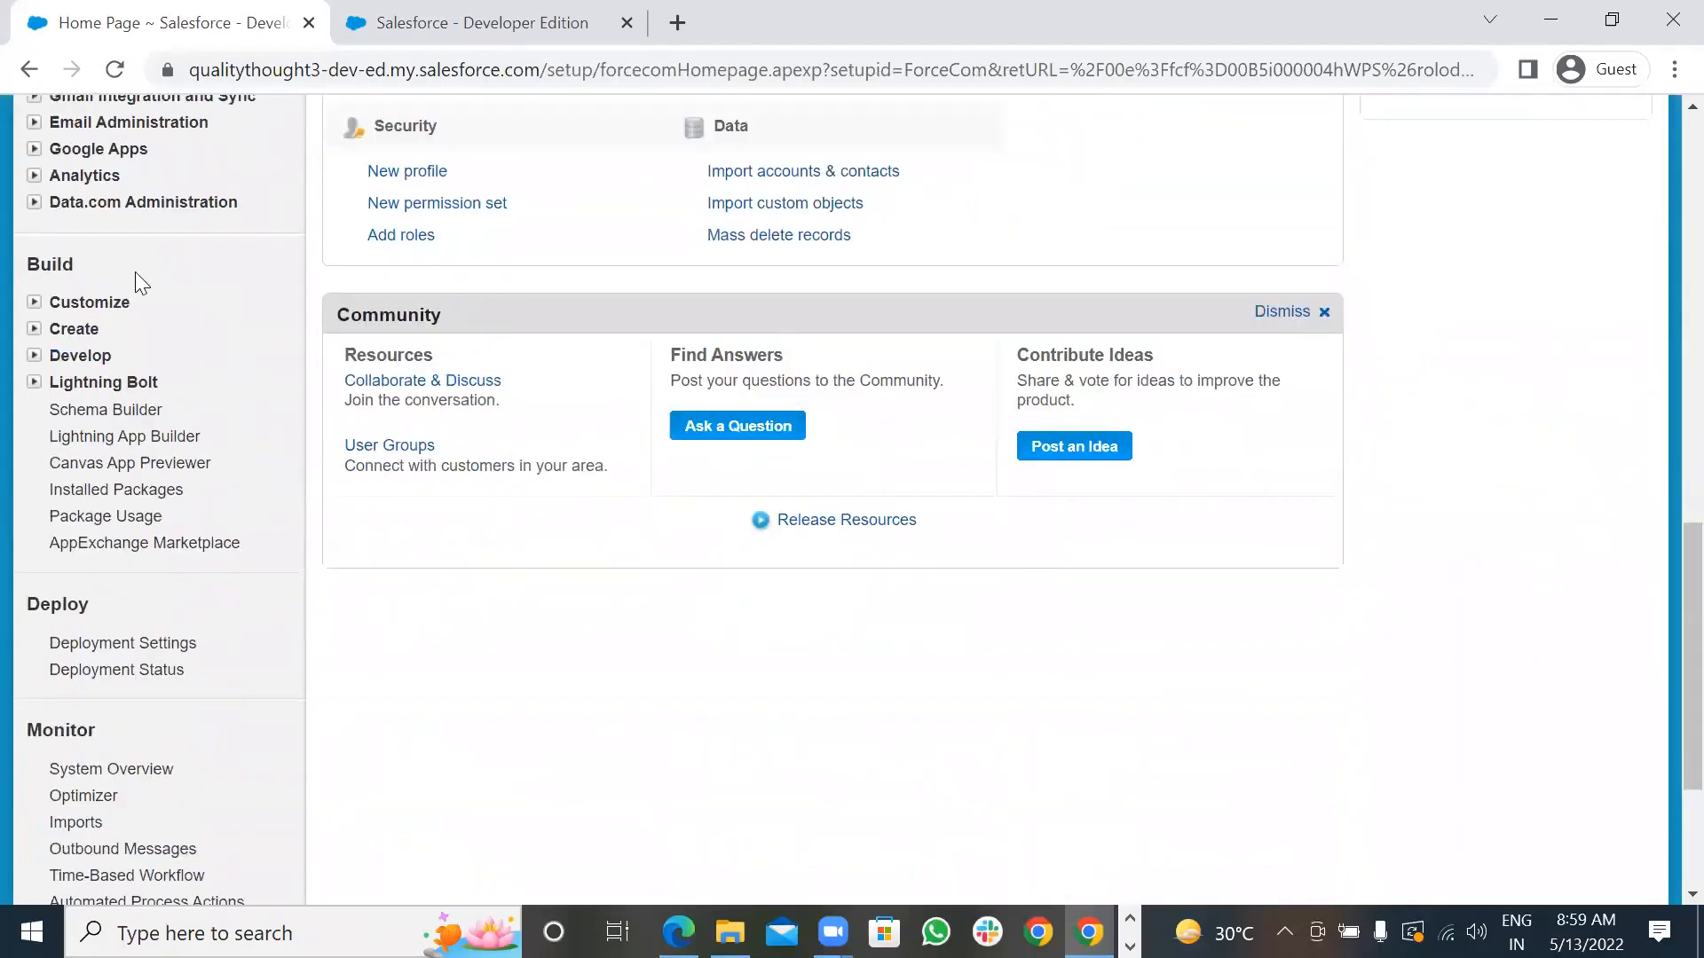
click(35, 330)
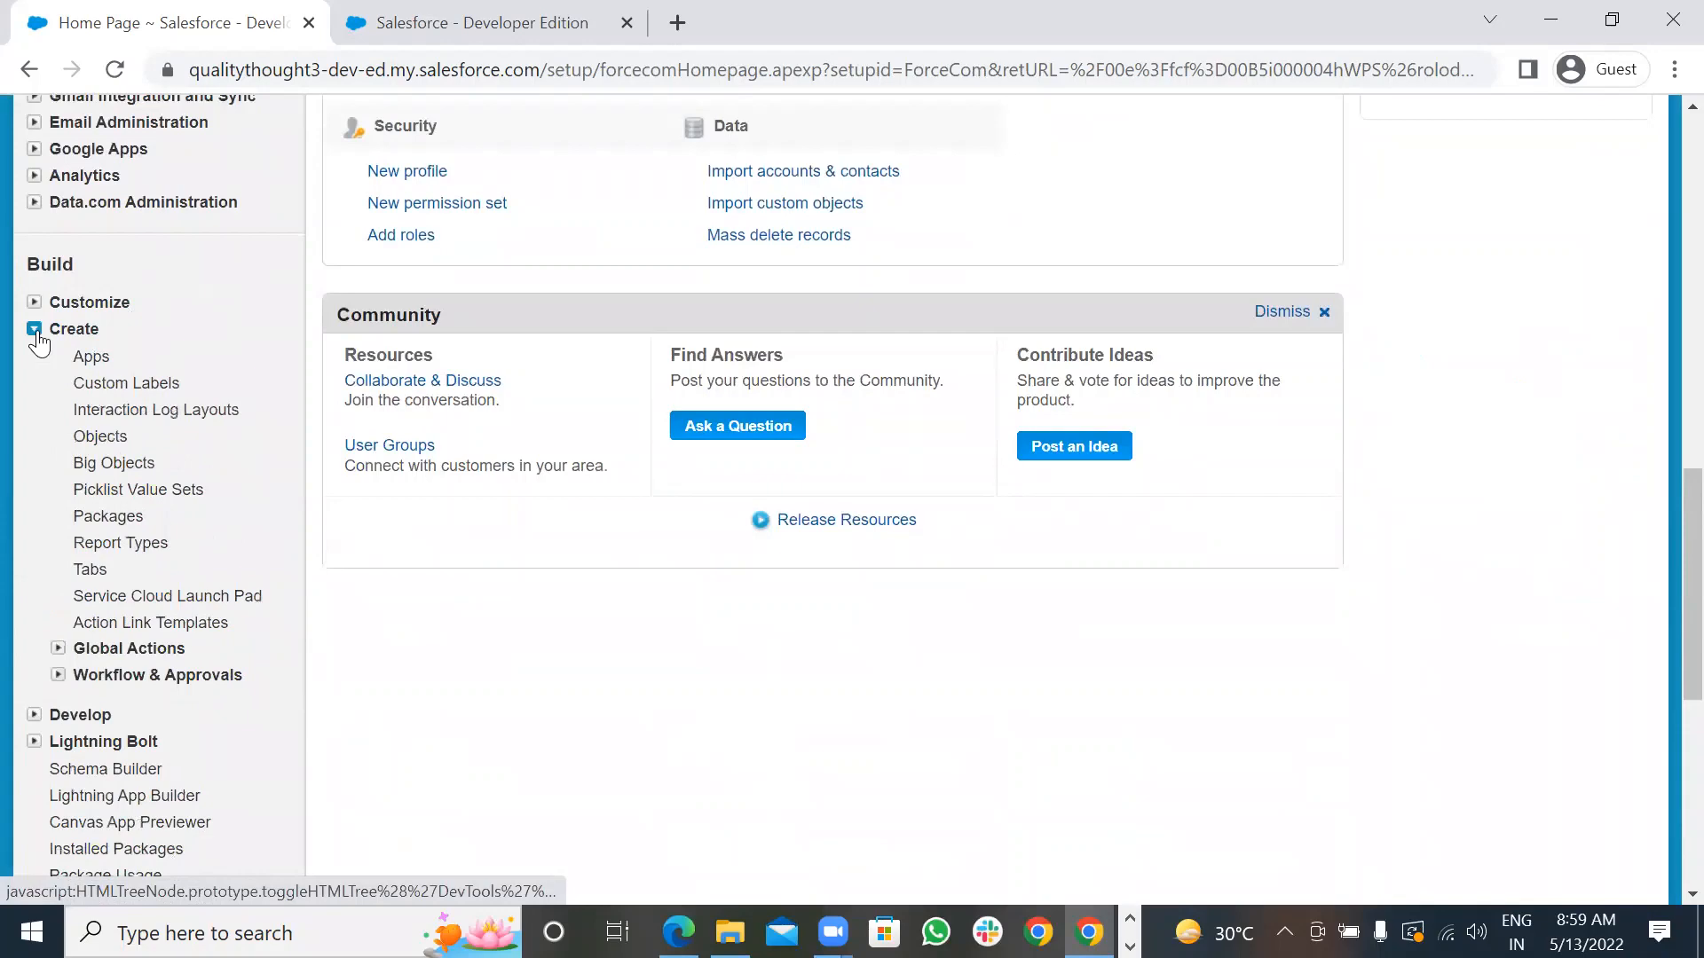
click(99, 439)
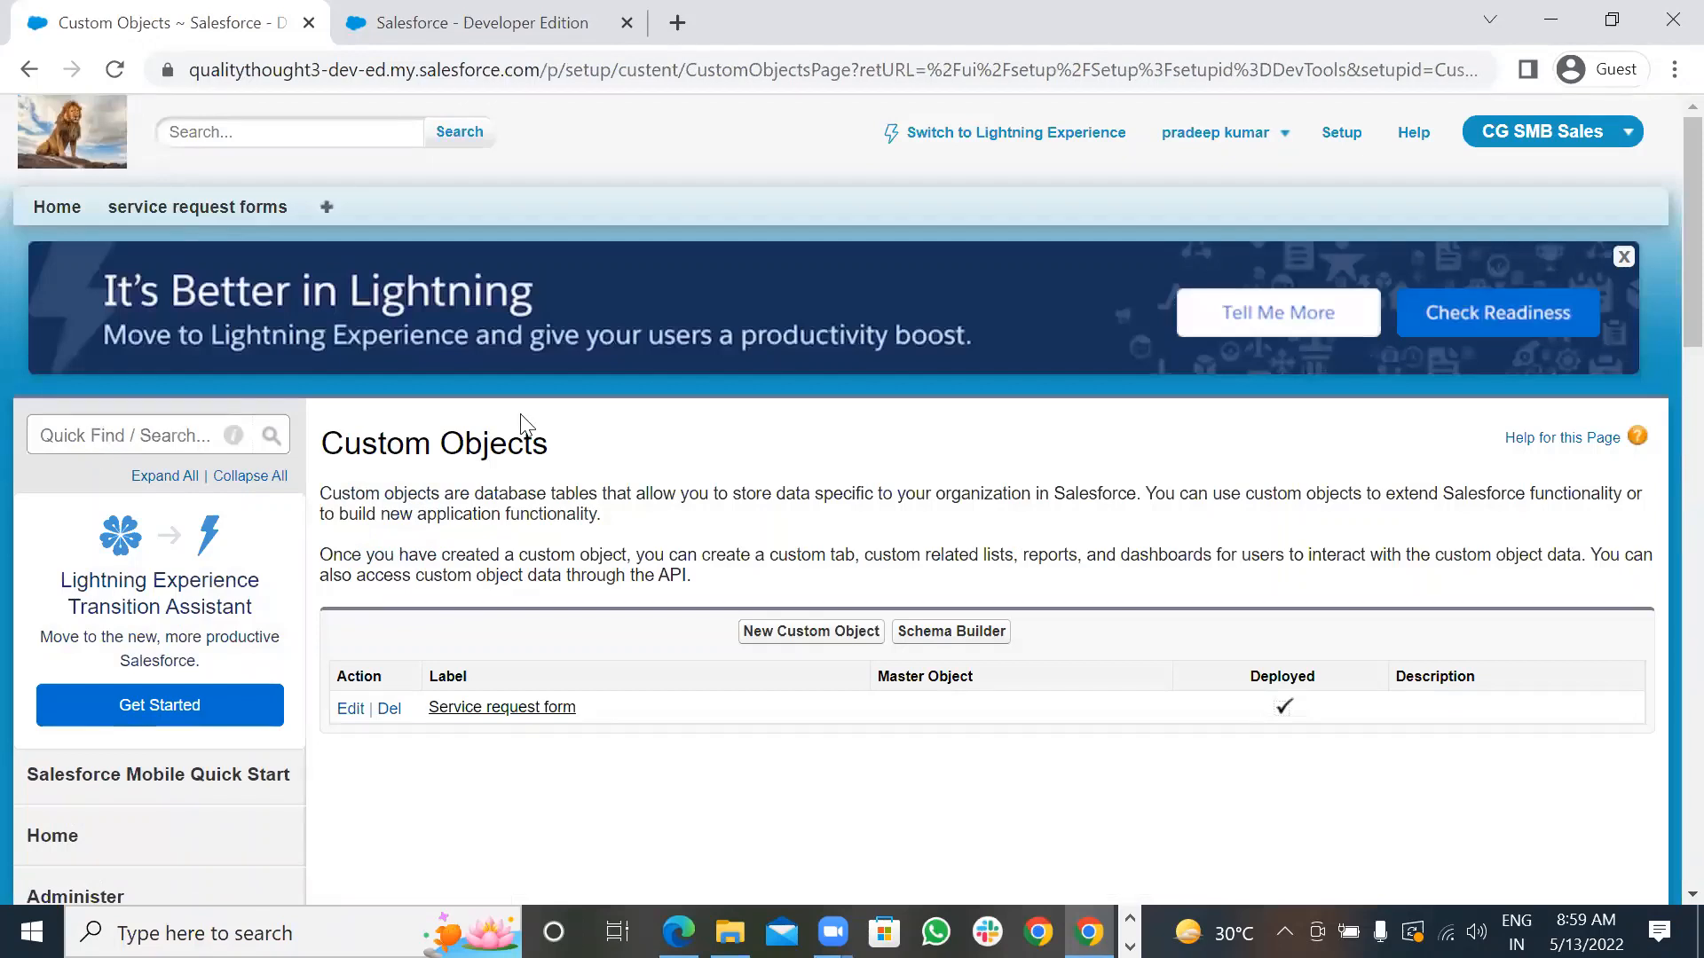
click(762, 634)
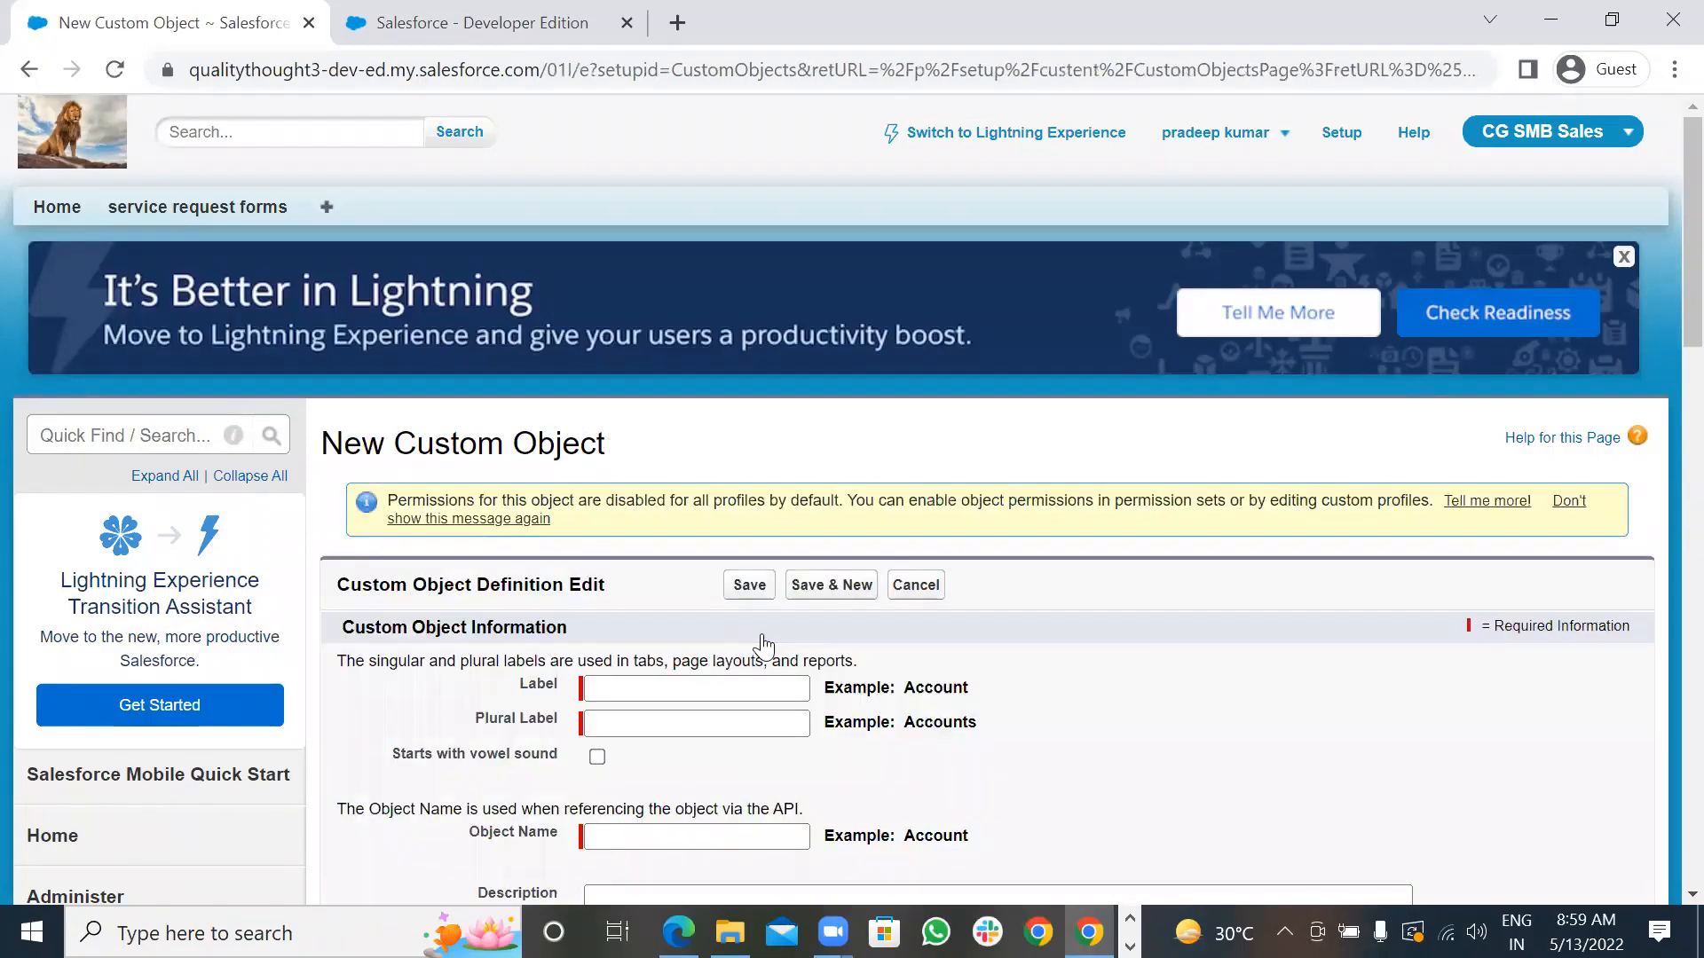
- Check the required object name under Us-00006 in the Data Dictionary PDF and return to the new object form in Salesforce
scroll(762, 644, down, 2)
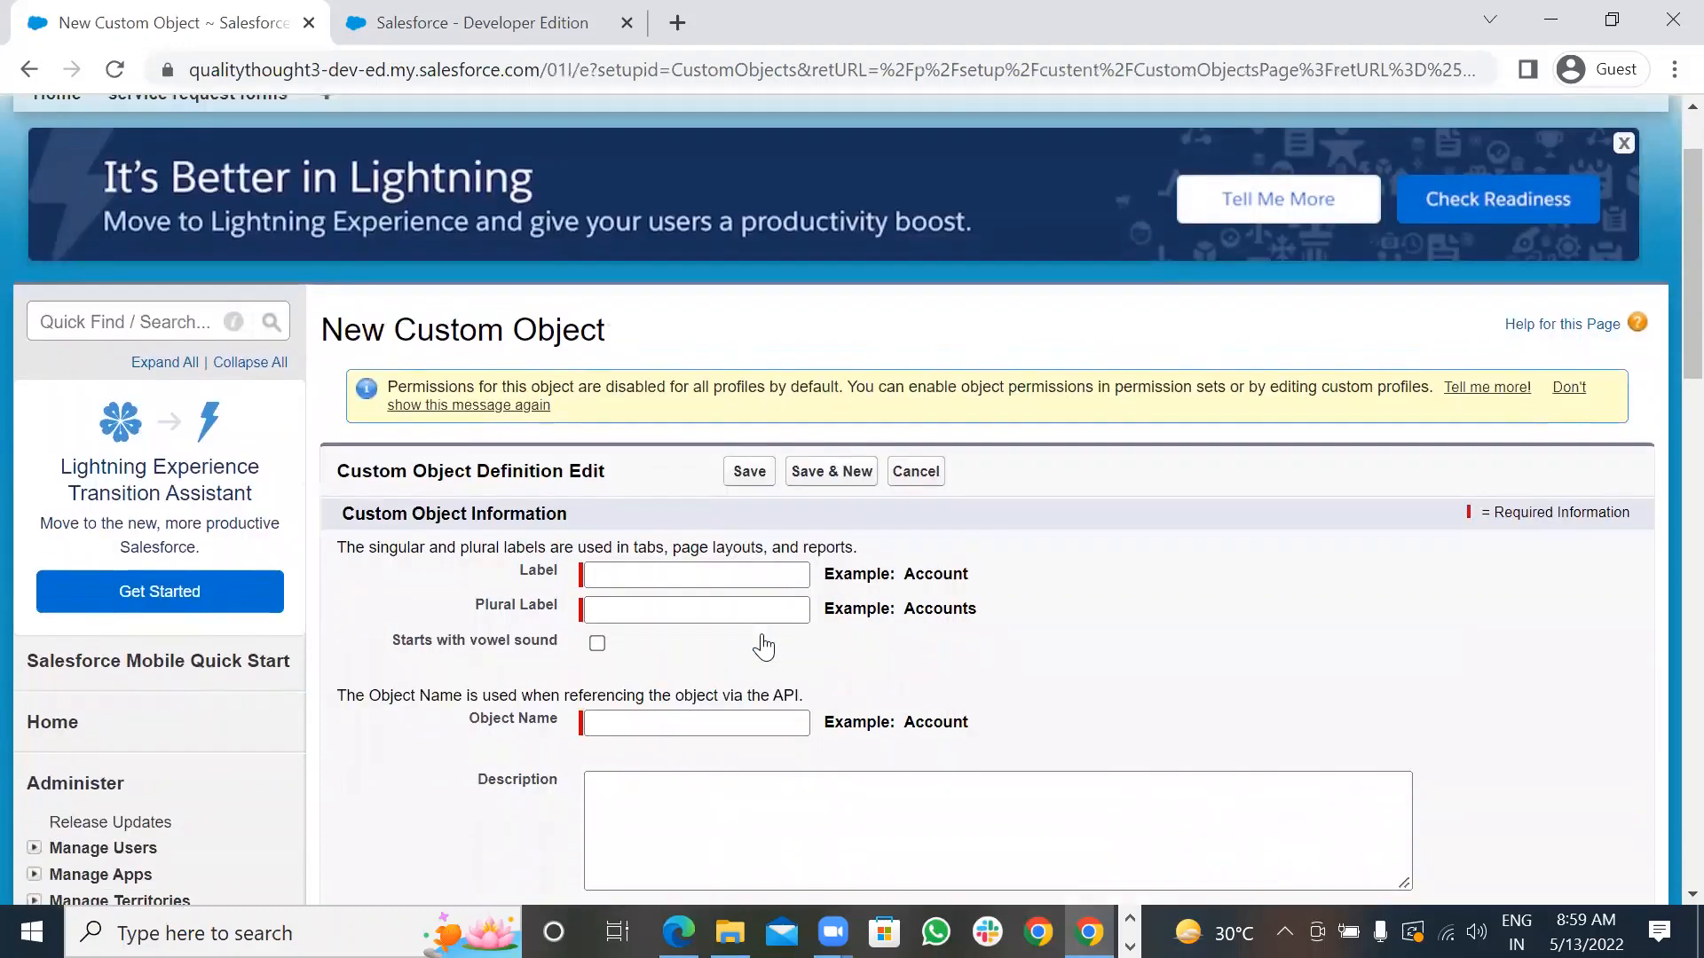
click(696, 580)
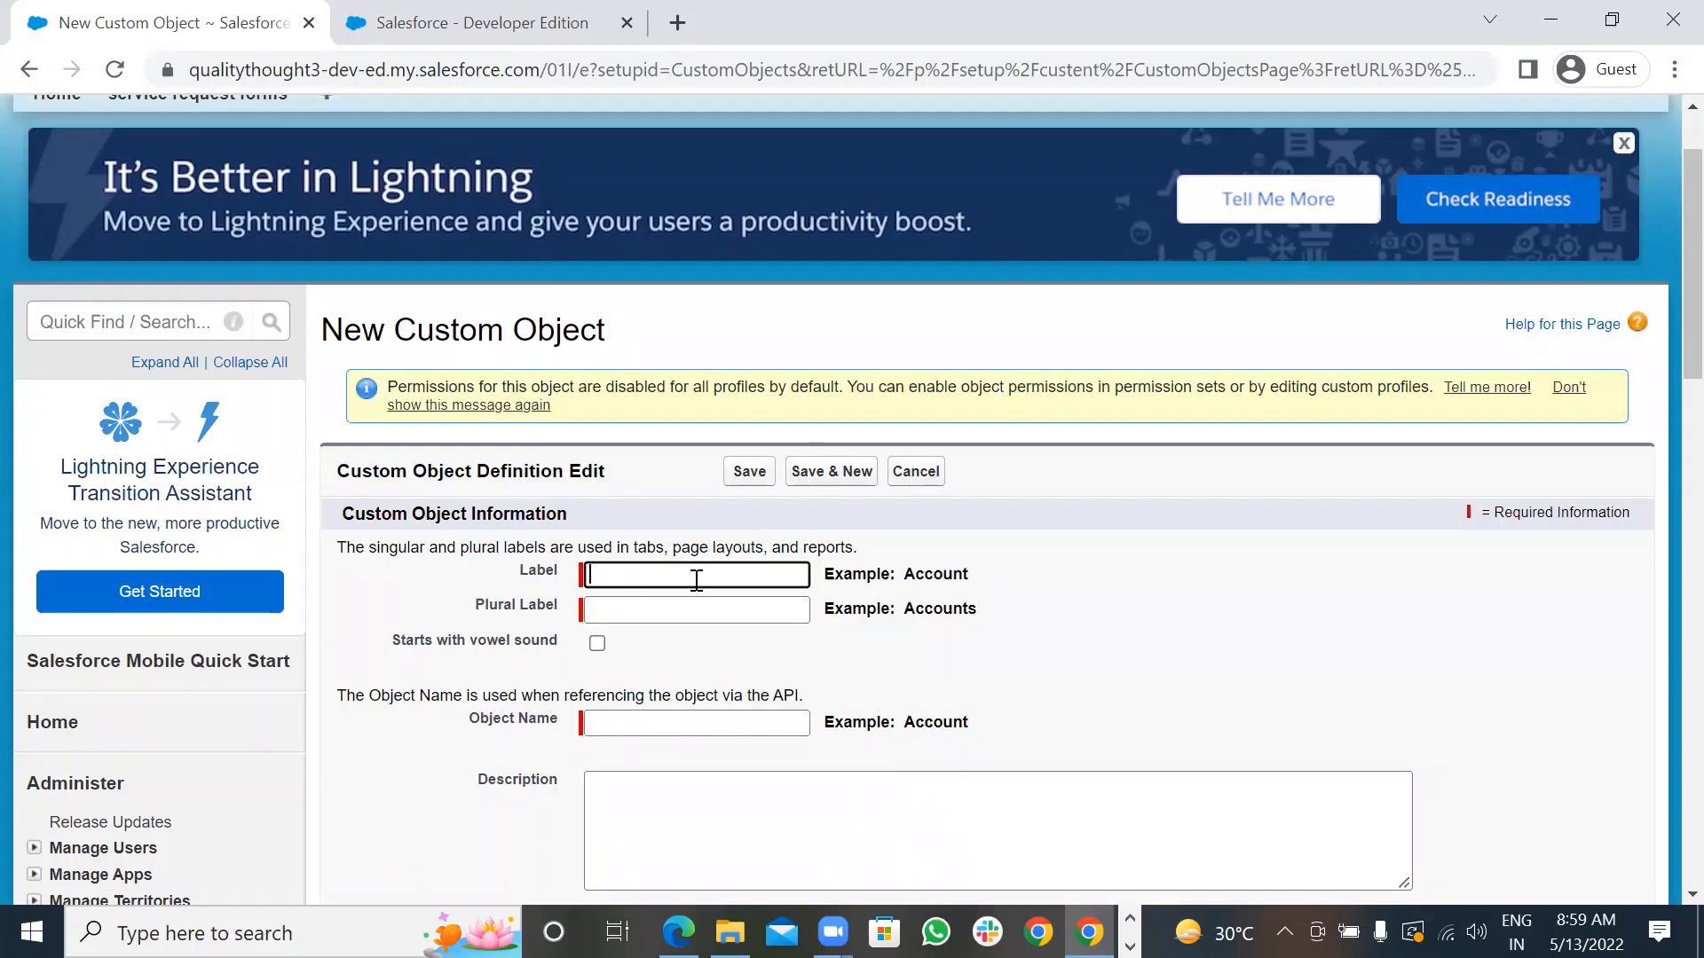
click(679, 931)
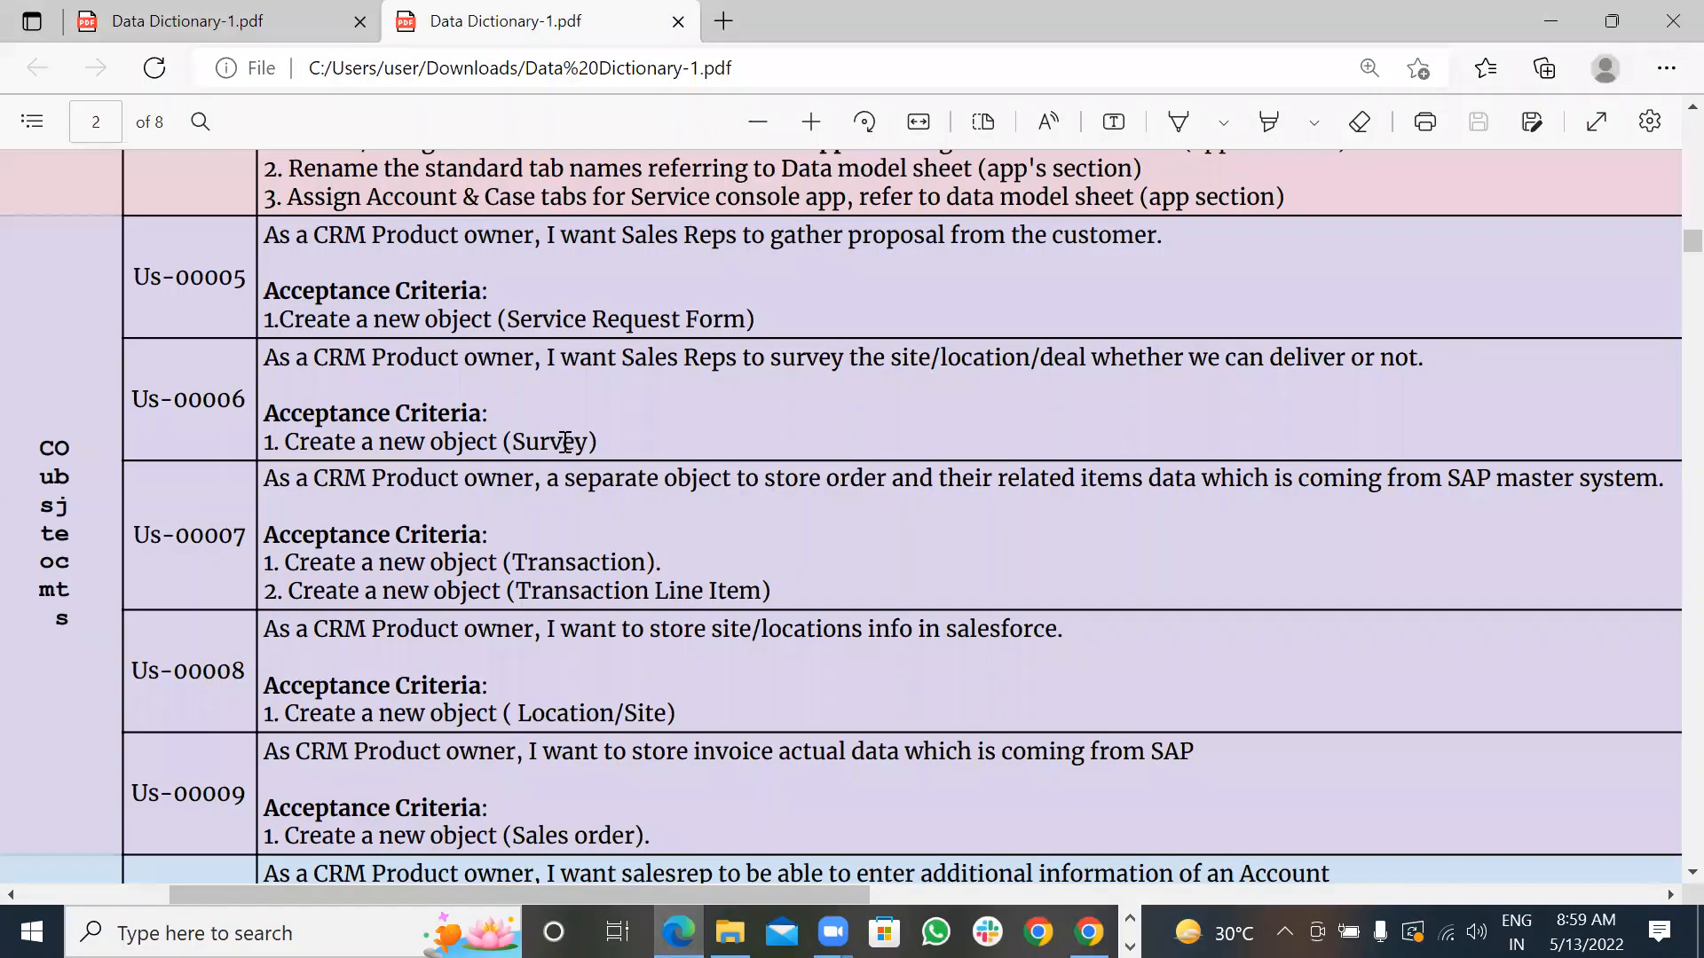
double_click(565, 442)
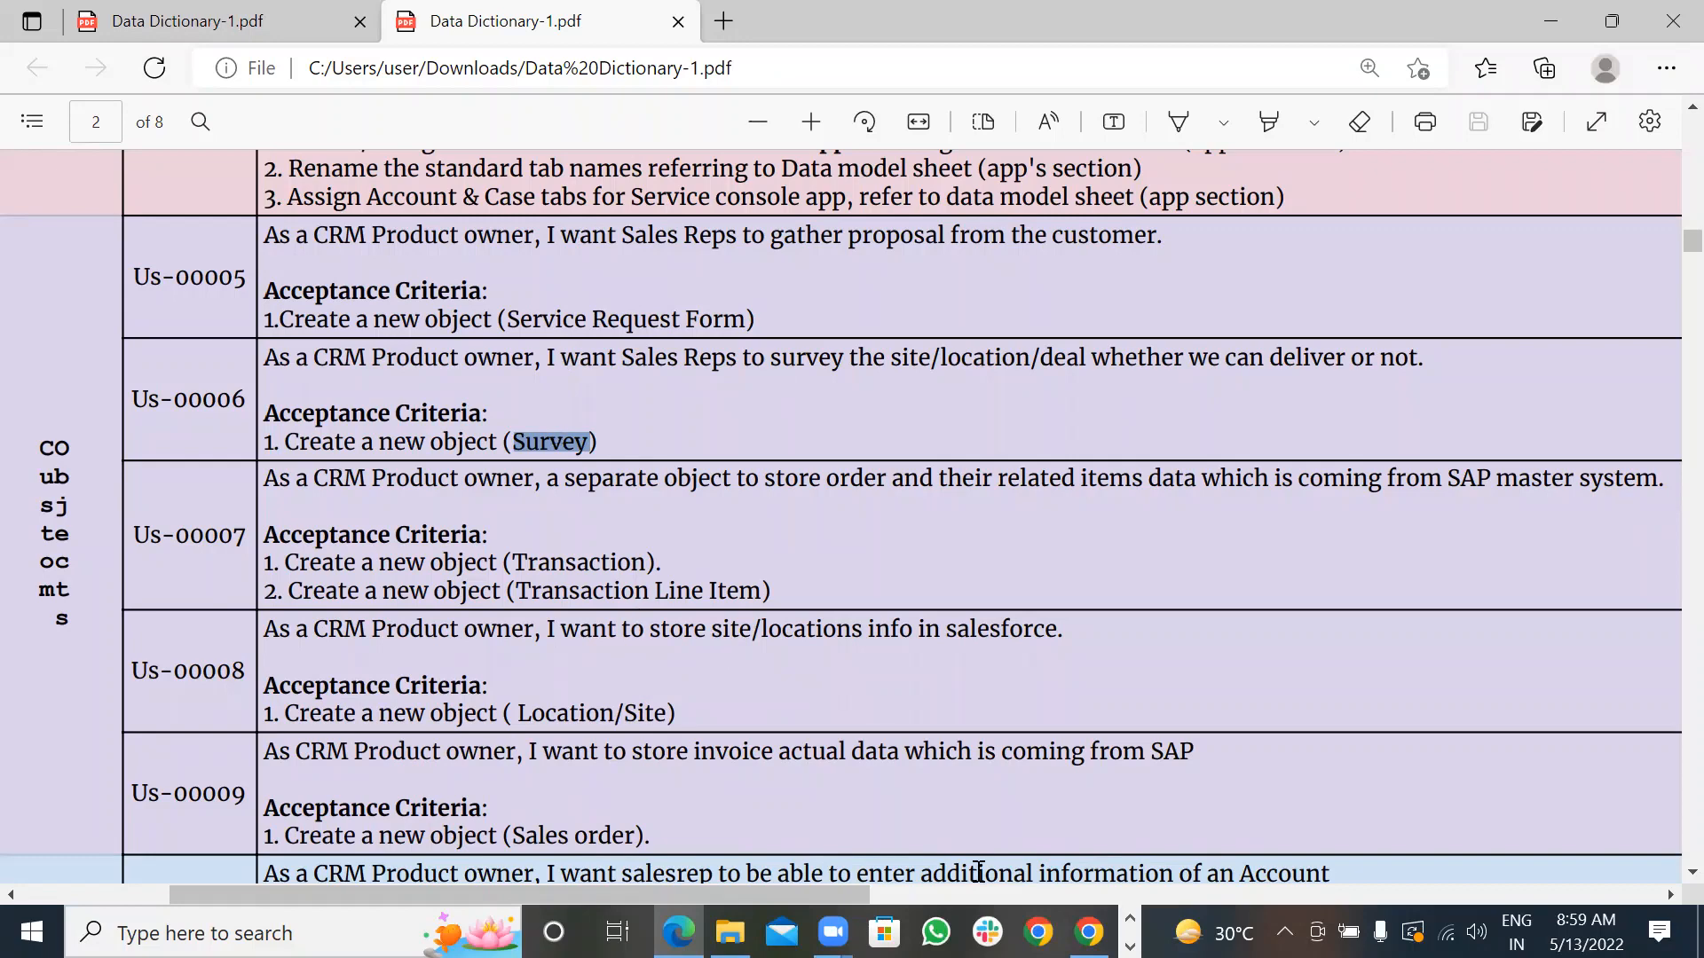
click(1090, 932)
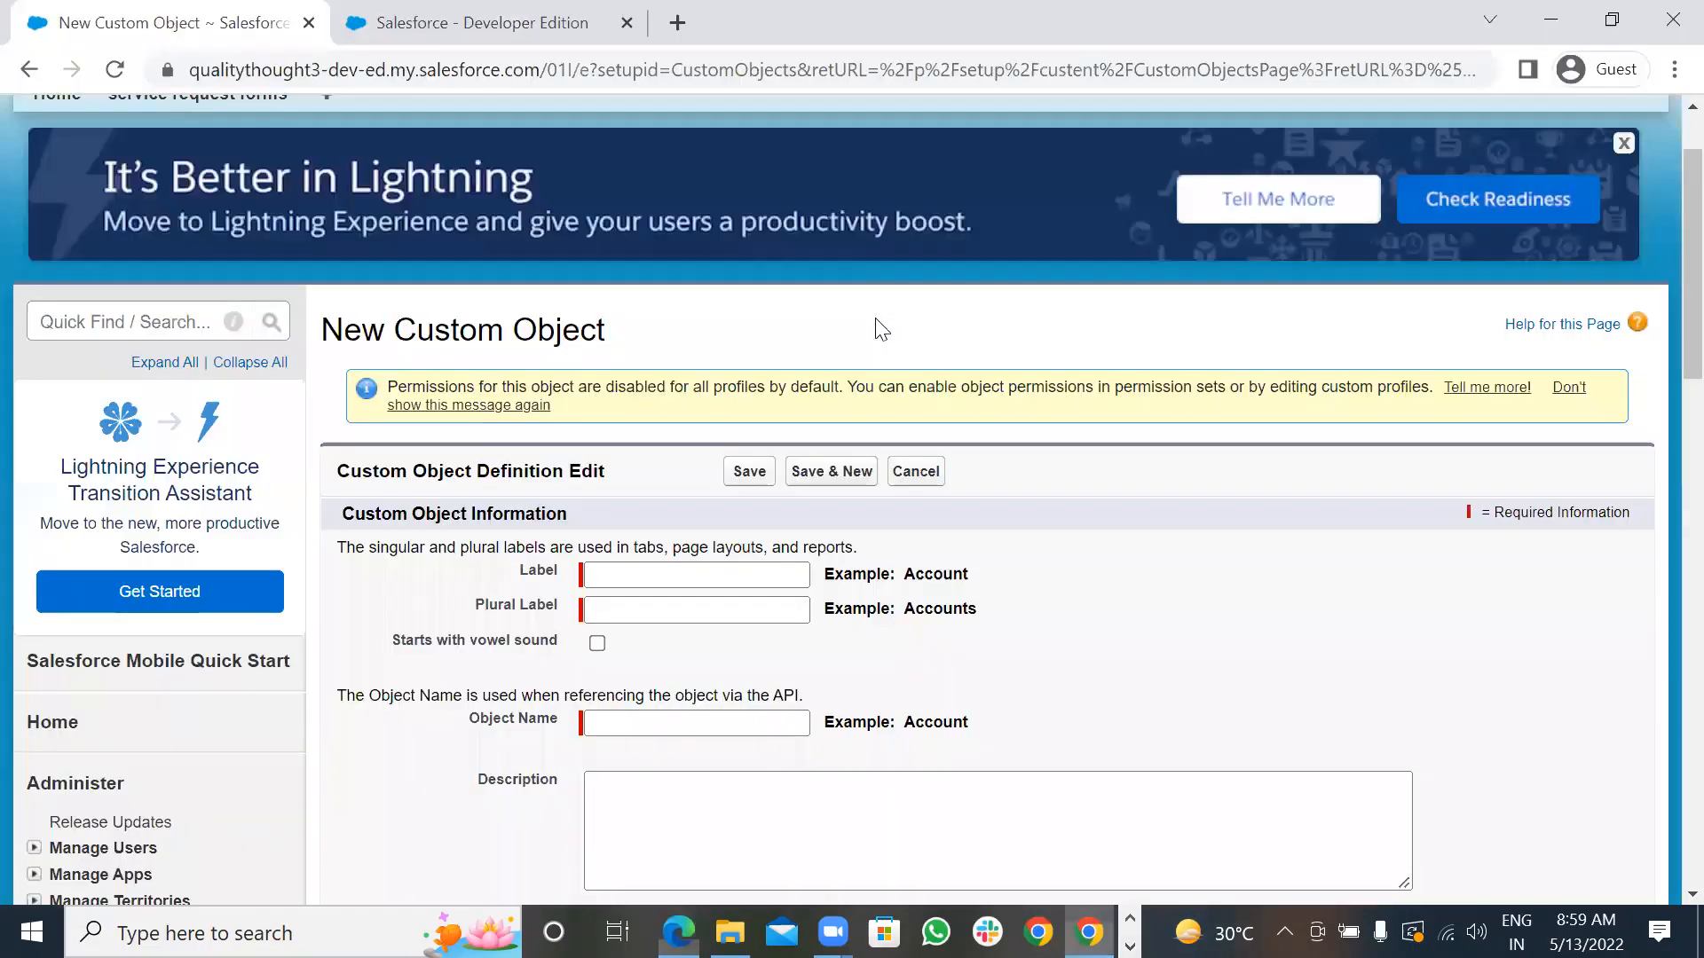
- Set the custom object's label to Survey and its plural label to Surveys
text(surve)
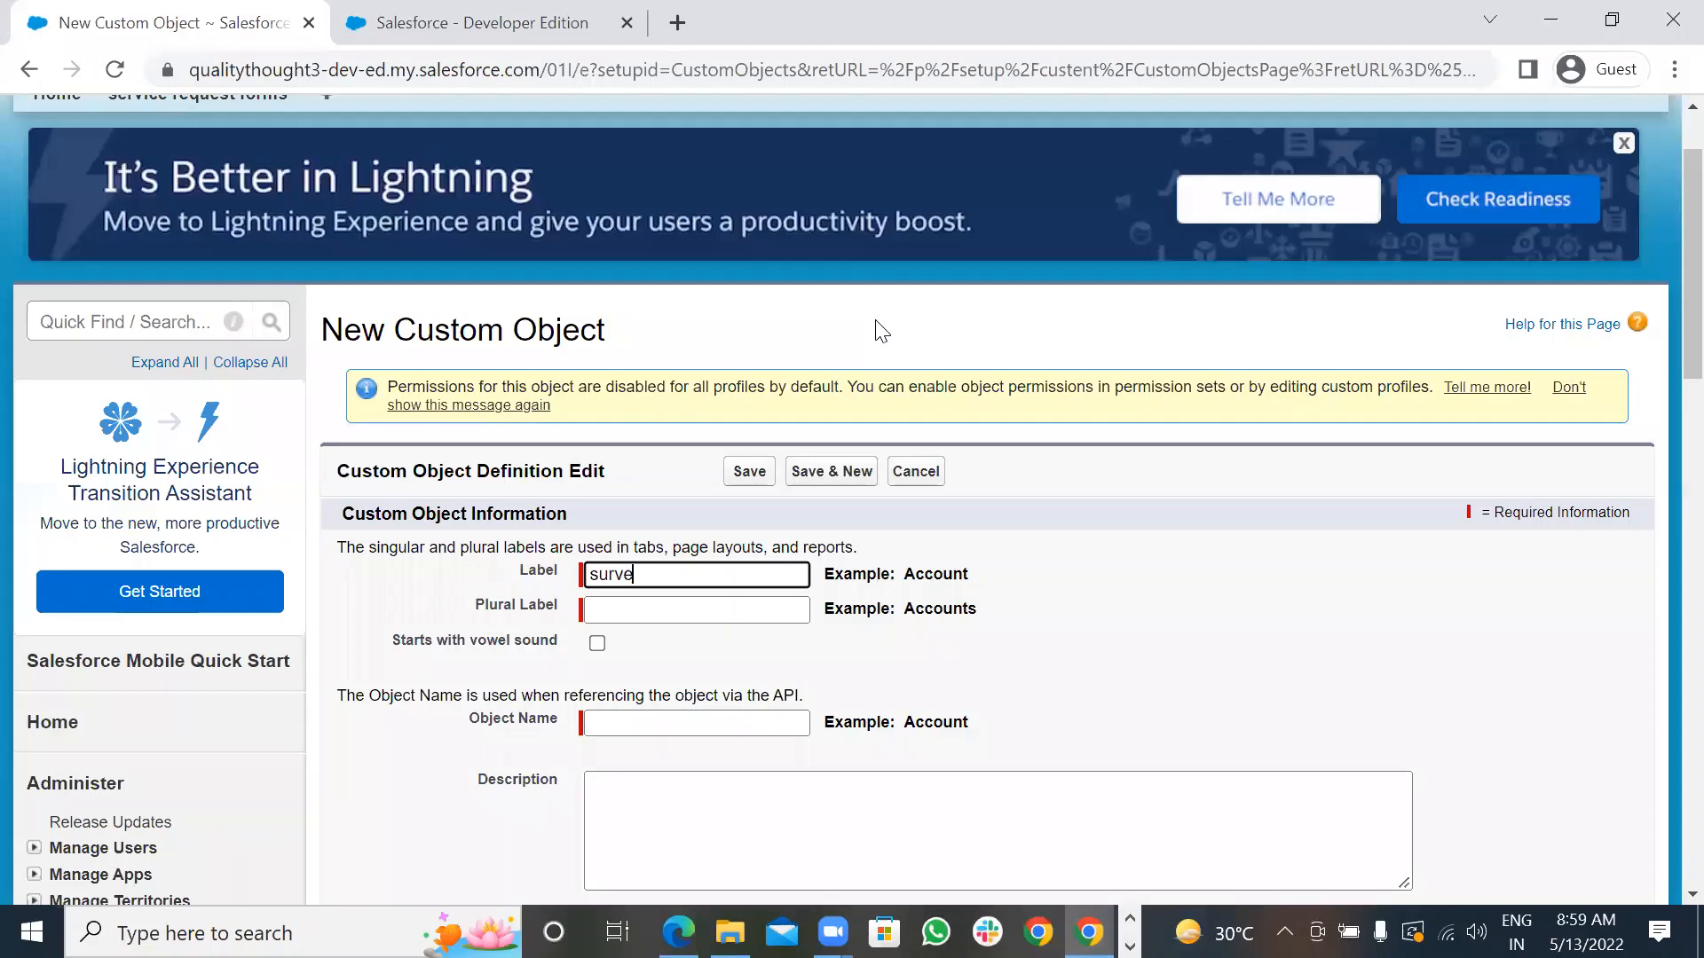
key(BackSpace)
key(BackSpace)
key(BackSpace)
key(BackSpace)
text(Survey)
click(691, 612)
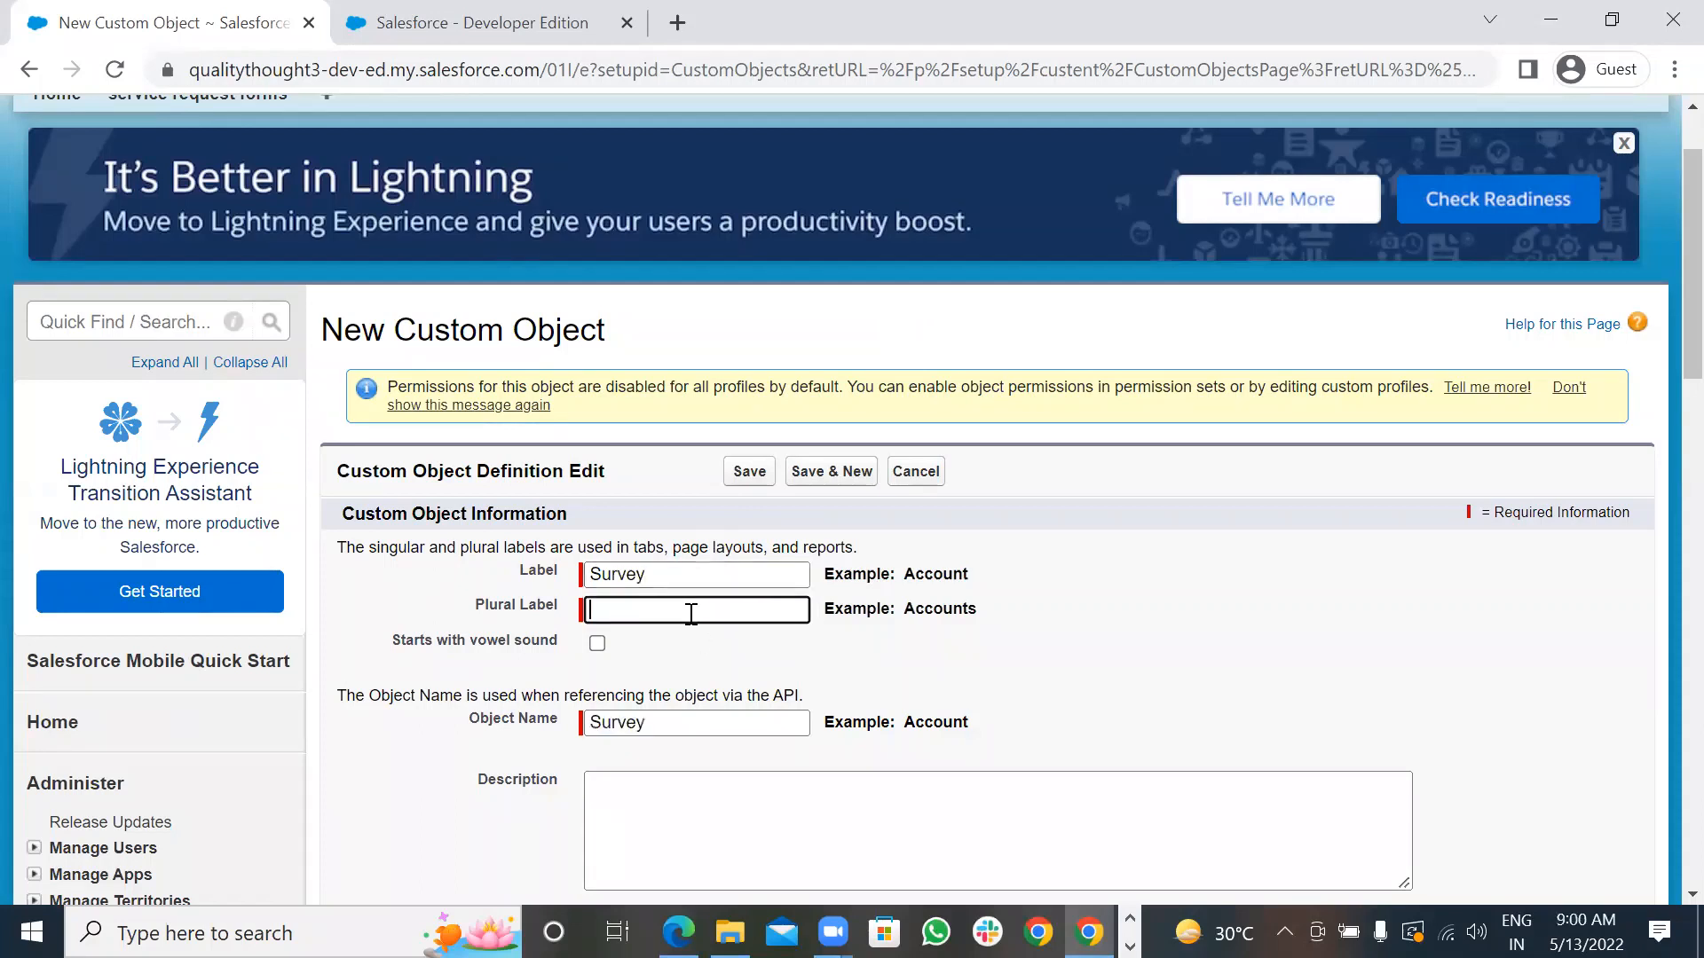
text(Surveys)
click(1110, 703)
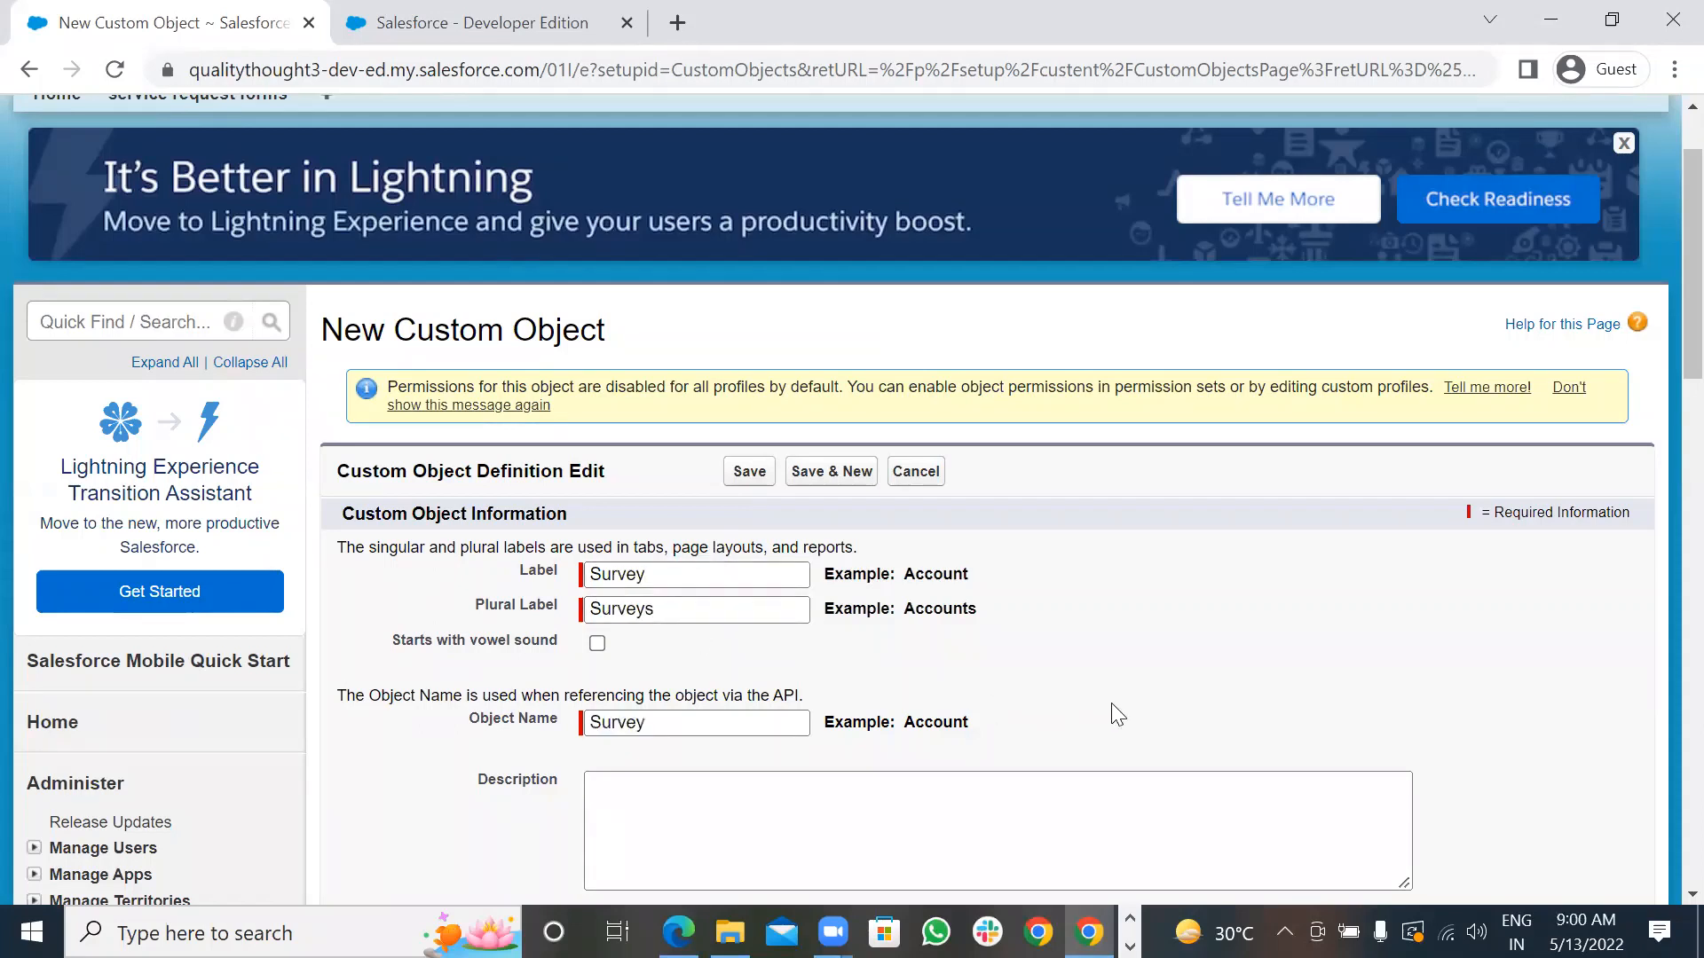
- Change the record name to Survey No and set its data type to Auto Number
scroll(1112, 707, down, 3)
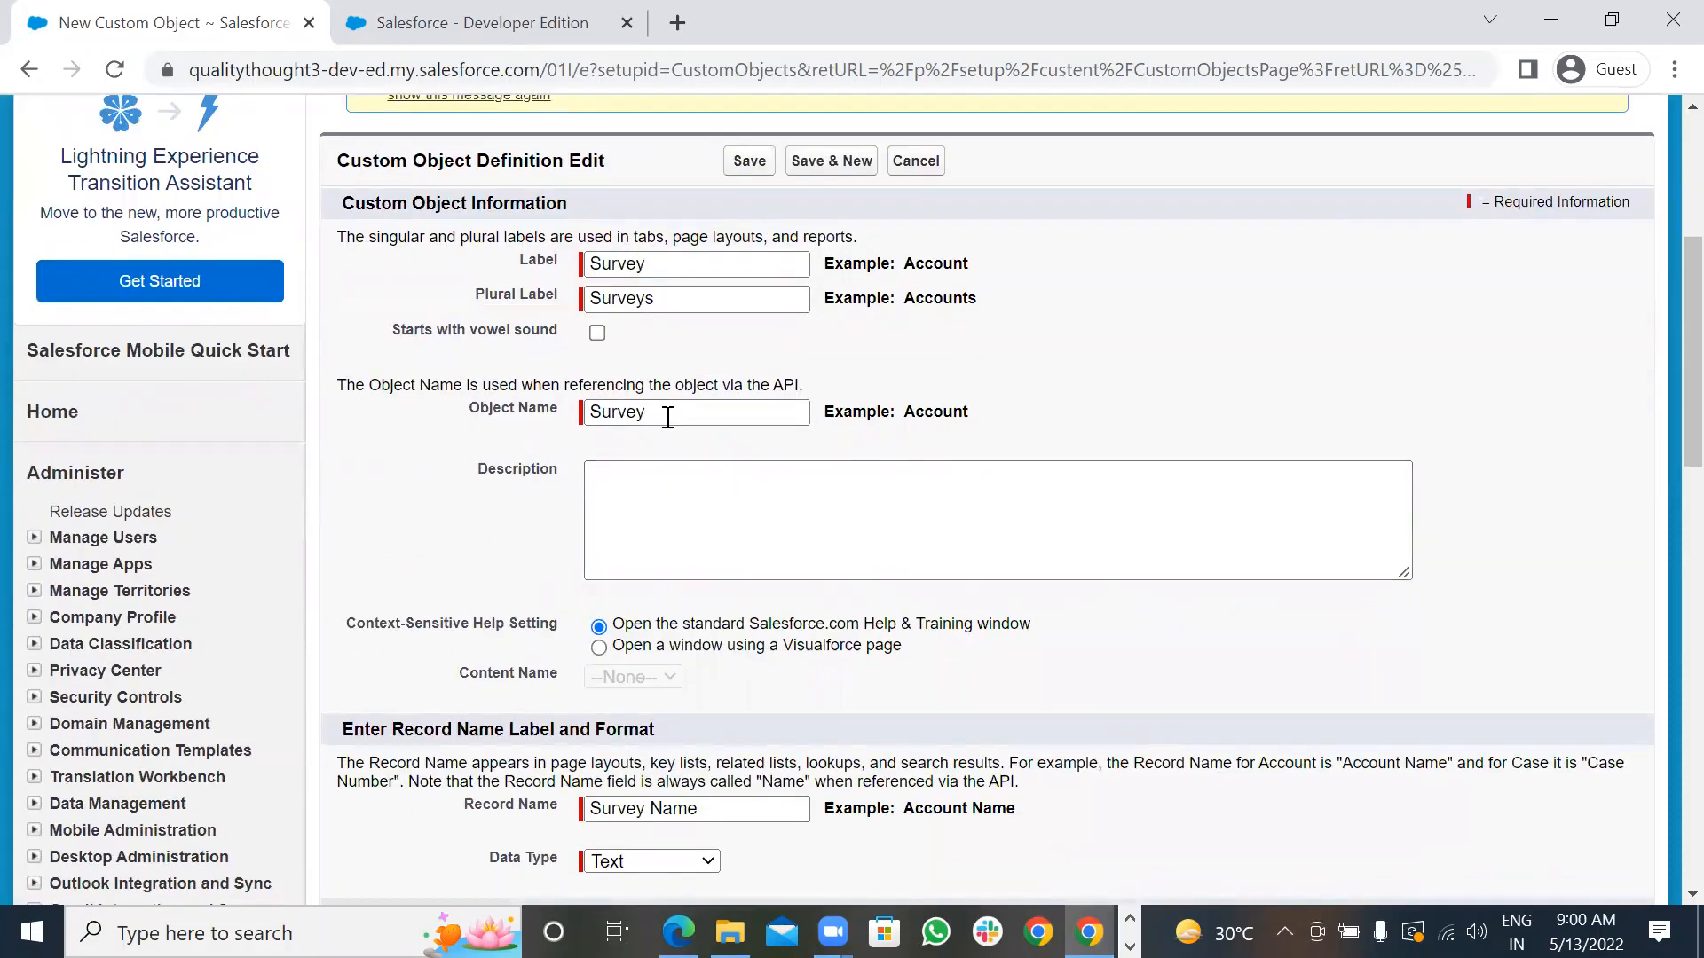
scroll(768, 455, down, 3)
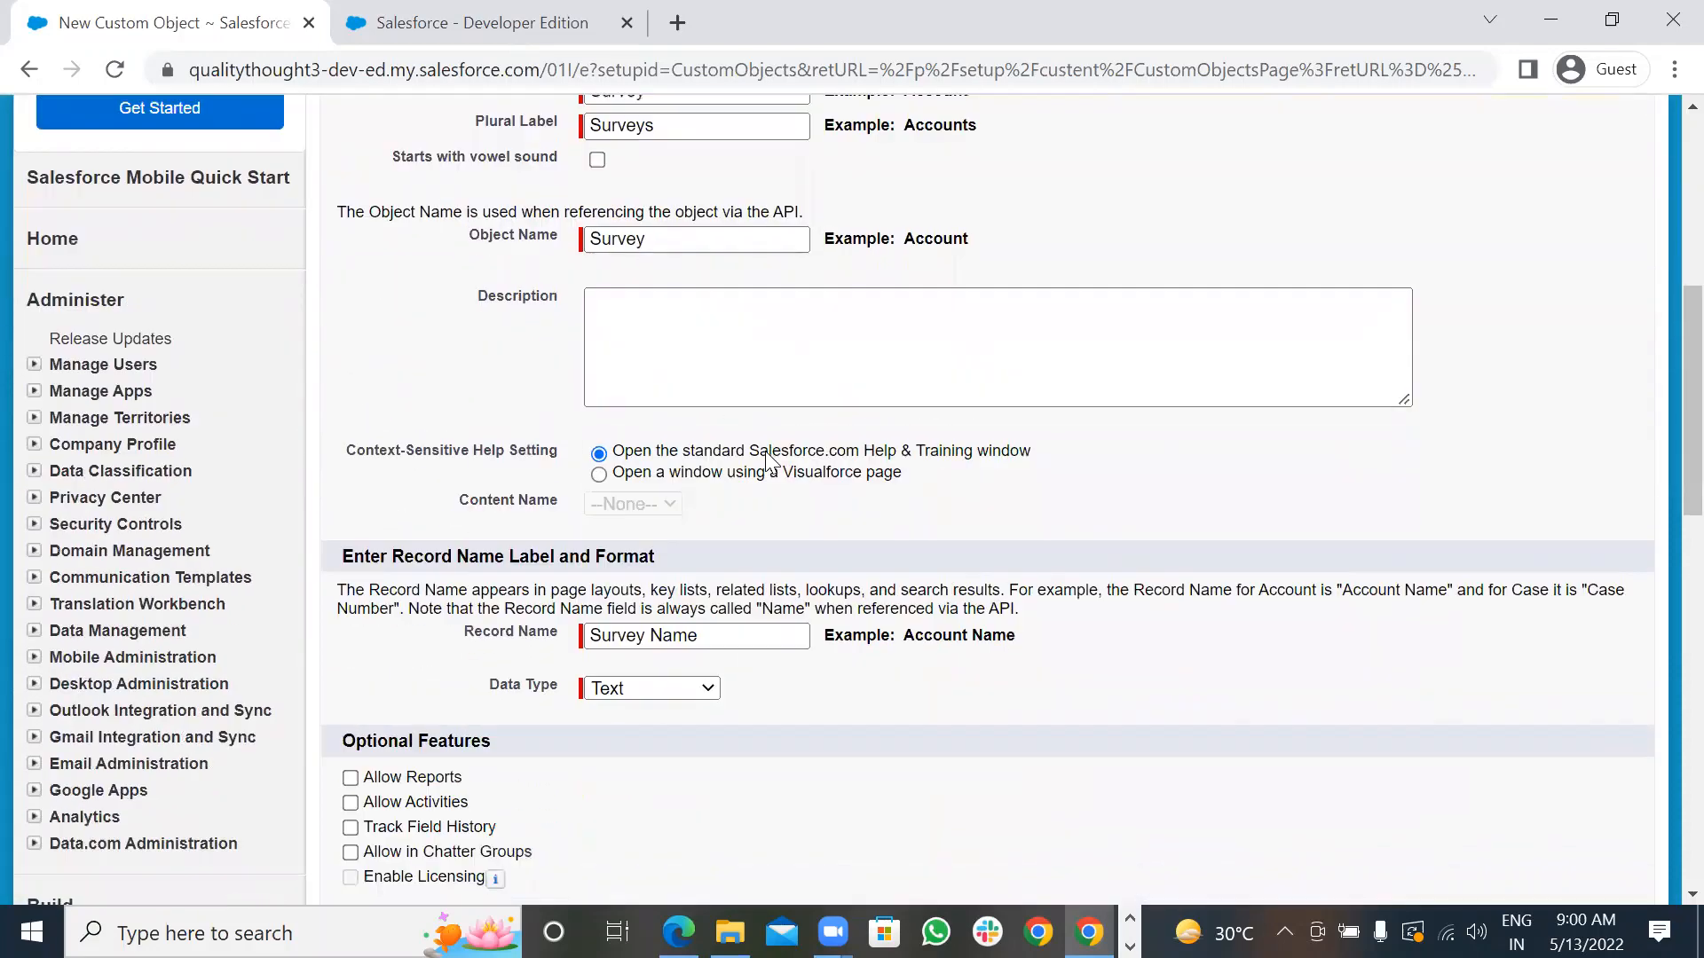
scroll(769, 455, down, 1)
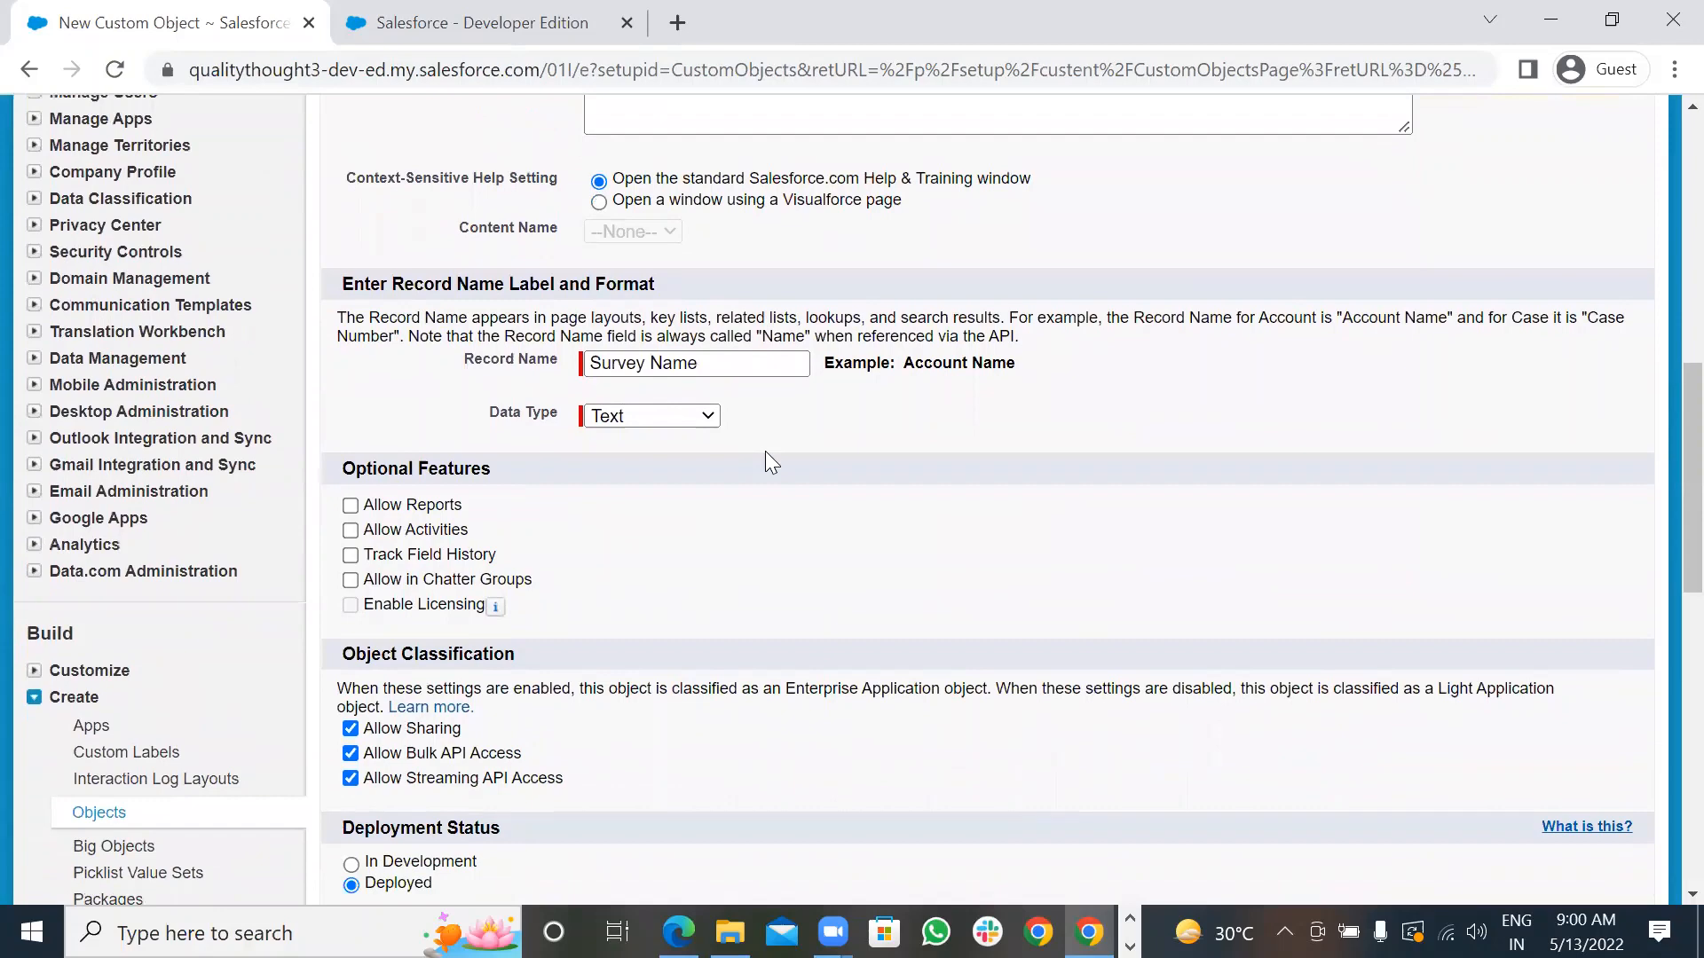
scroll(768, 456, up, 2)
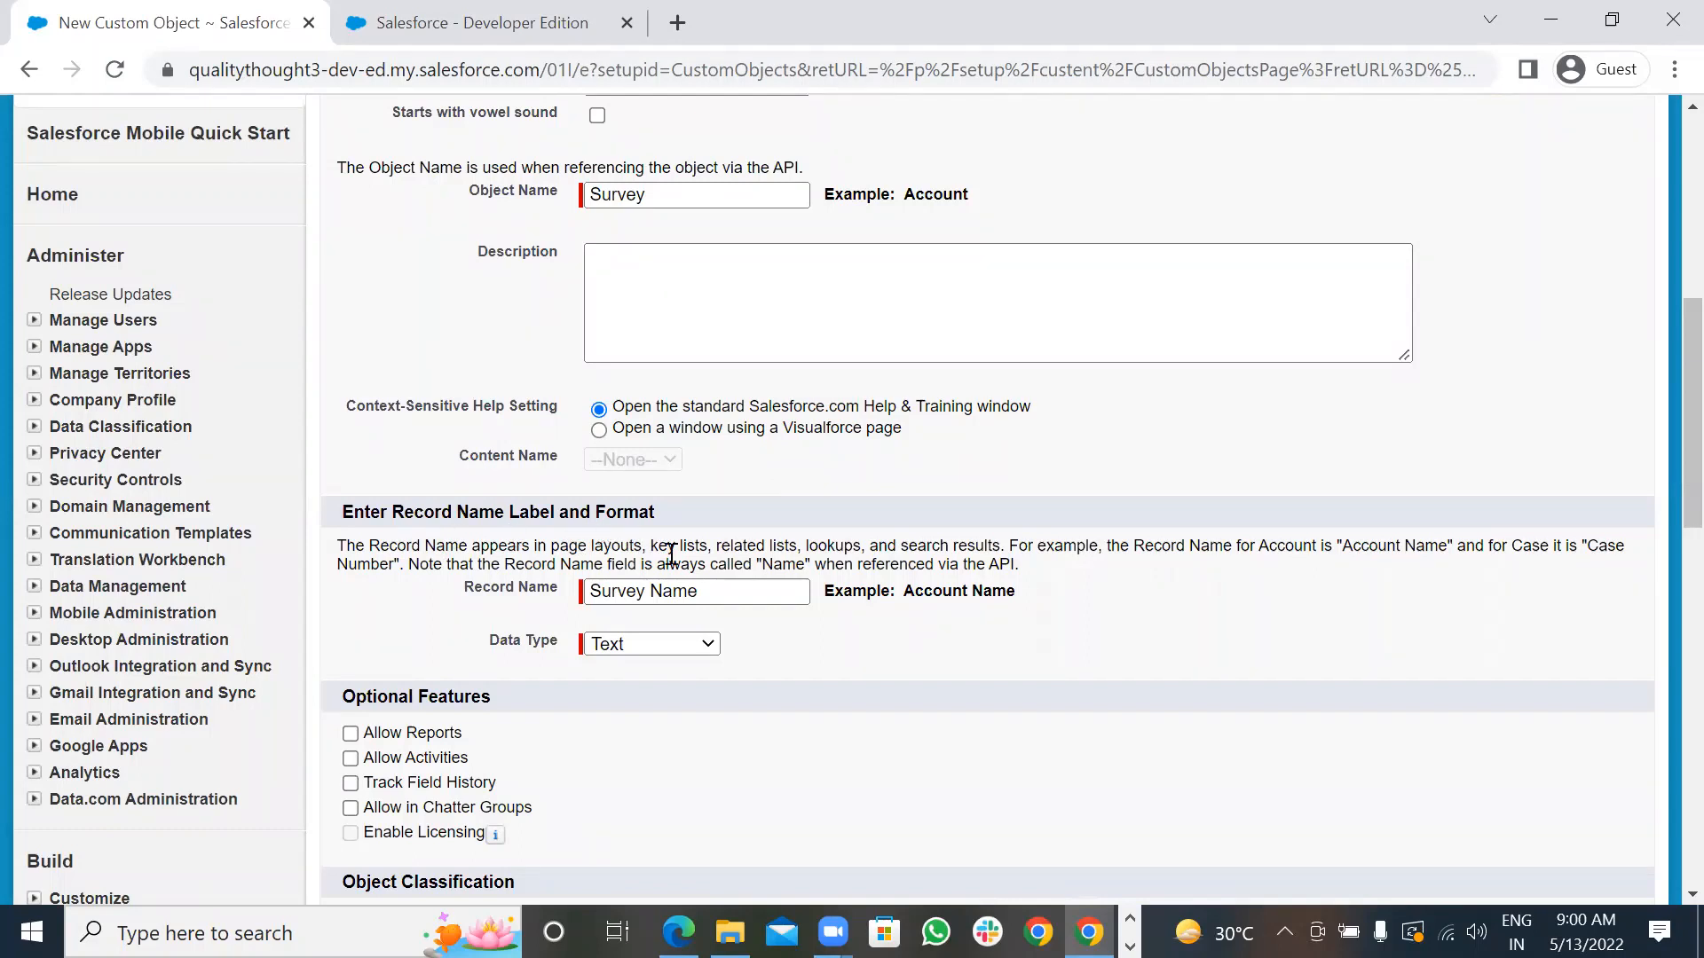
click(725, 586)
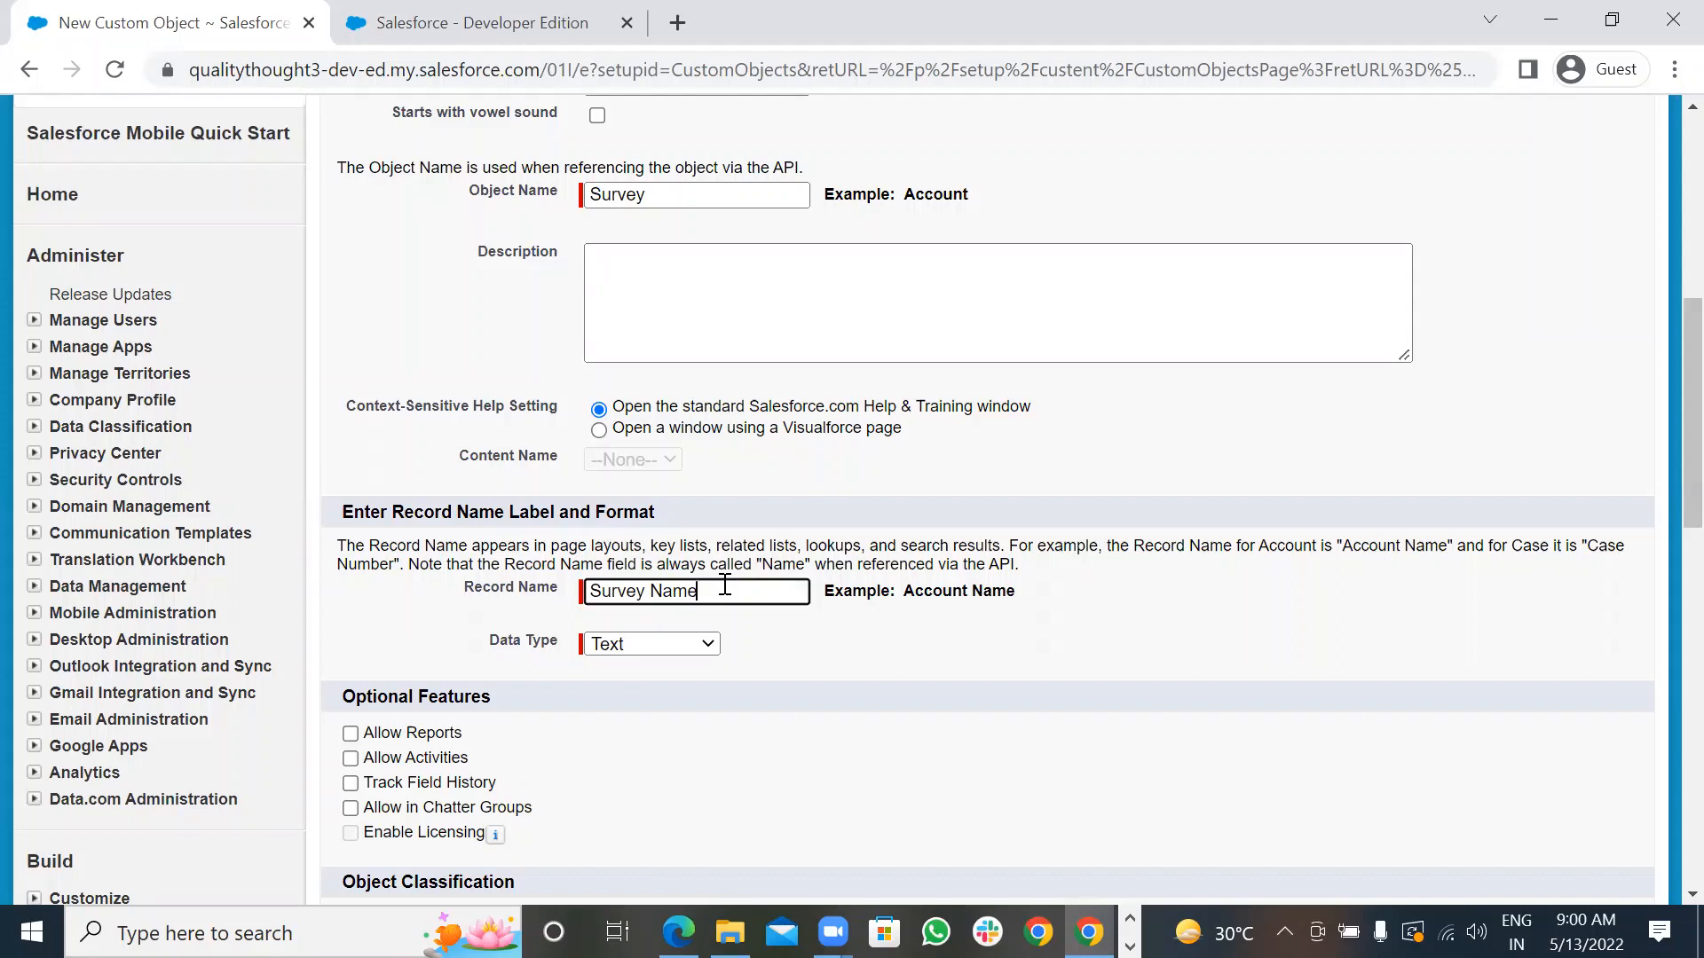
key(BackSpace)
key(BackSpace)
key(BackSpace)
key(BackSpace)
text(No)
click(653, 644)
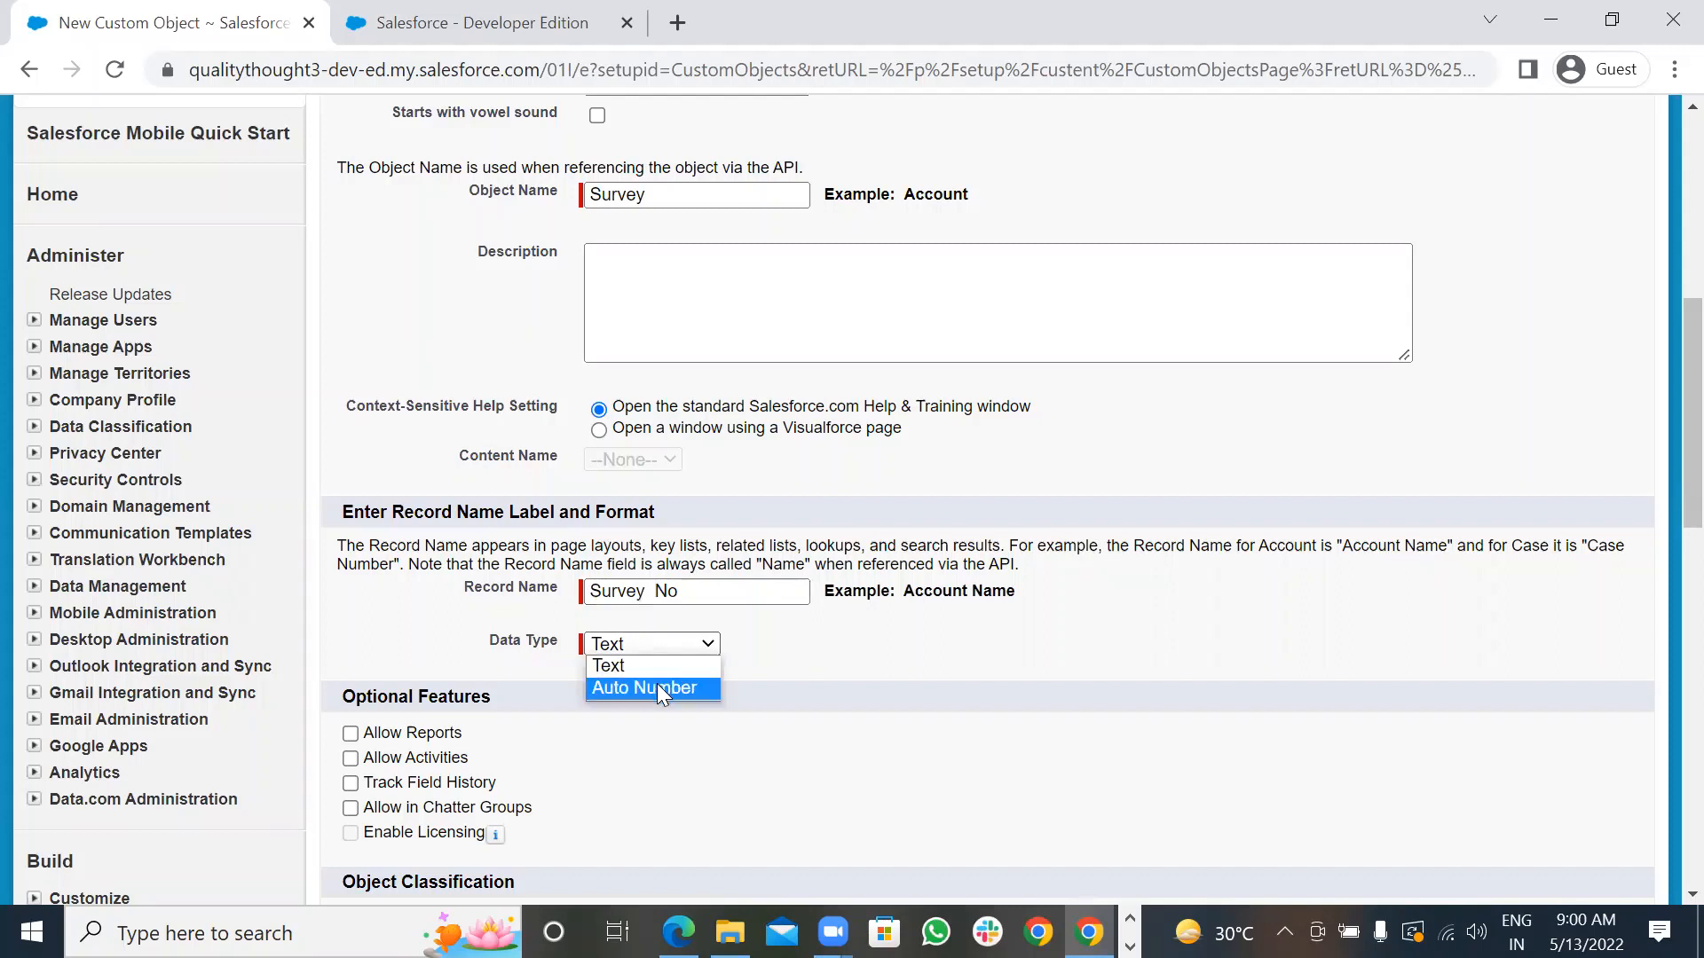
click(656, 686)
- Set the record number's display format to SNO - {0000} and its starting number to 100
click(644, 681)
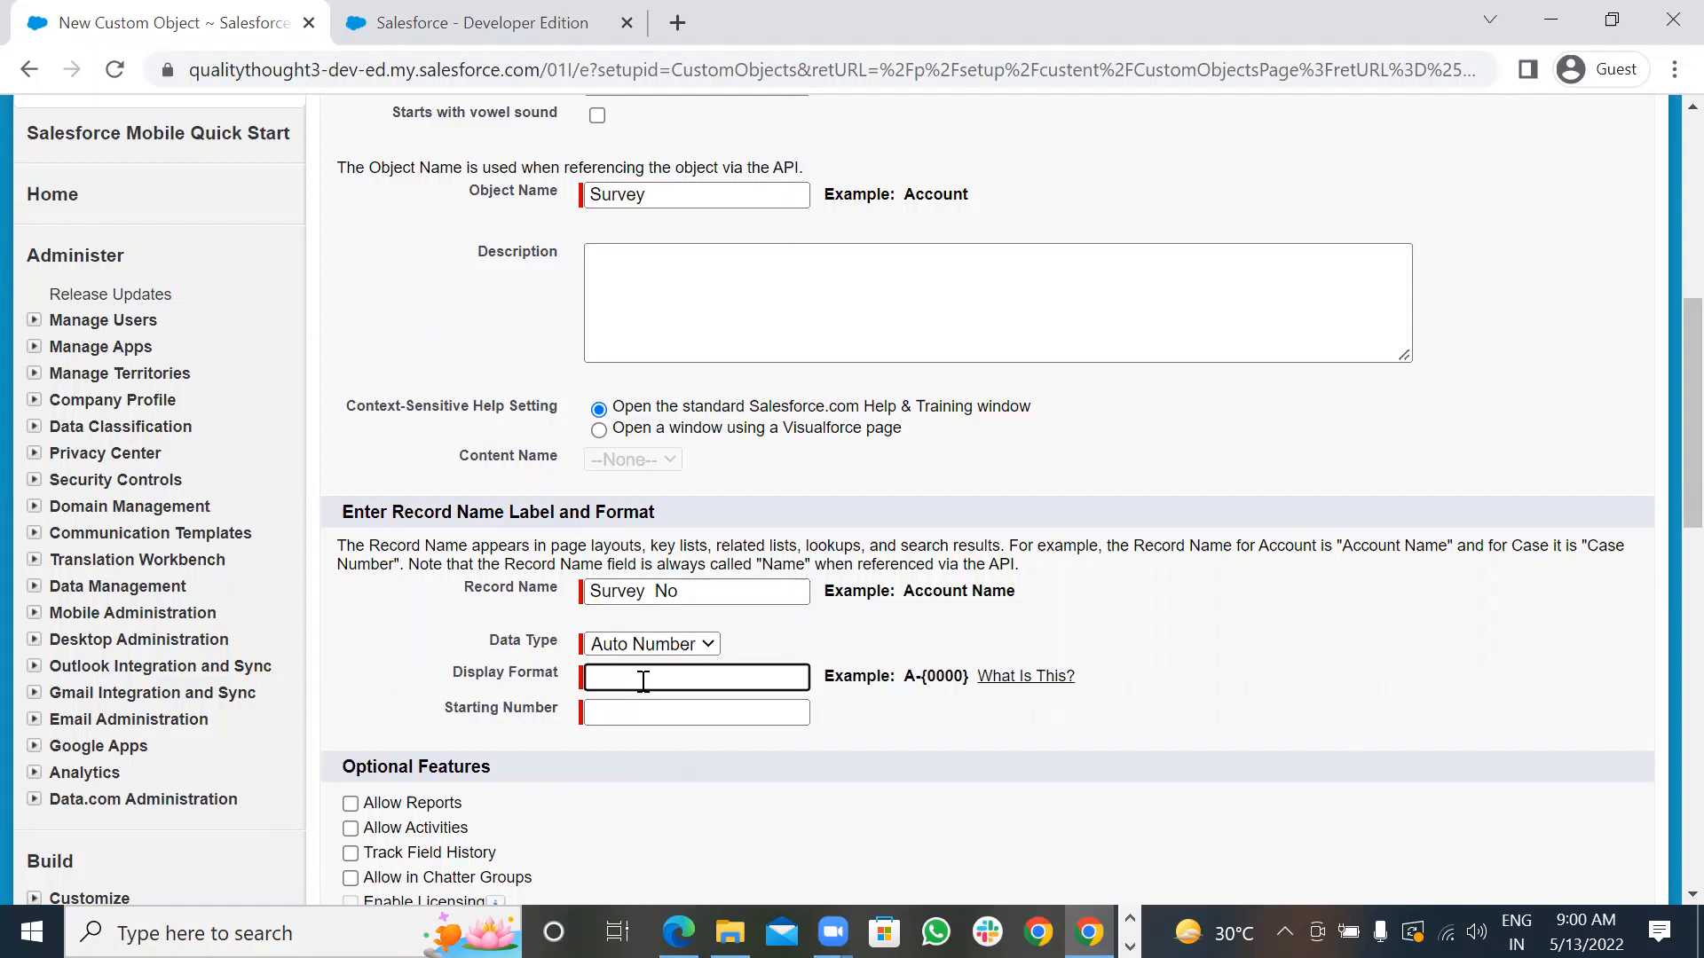
text(SN)
key(BackSpace)
key(BackSpace)
text(Serial N)
text(o)
key(BackSpace)
key(BackSpace)
key(BackSpace)
key(BackSpace)
key(BackSpace)
key(BackSpace)
key(BackSpace)
key(BackSpace)
key(BackSpace)
text(NO - {0000})
click(672, 707)
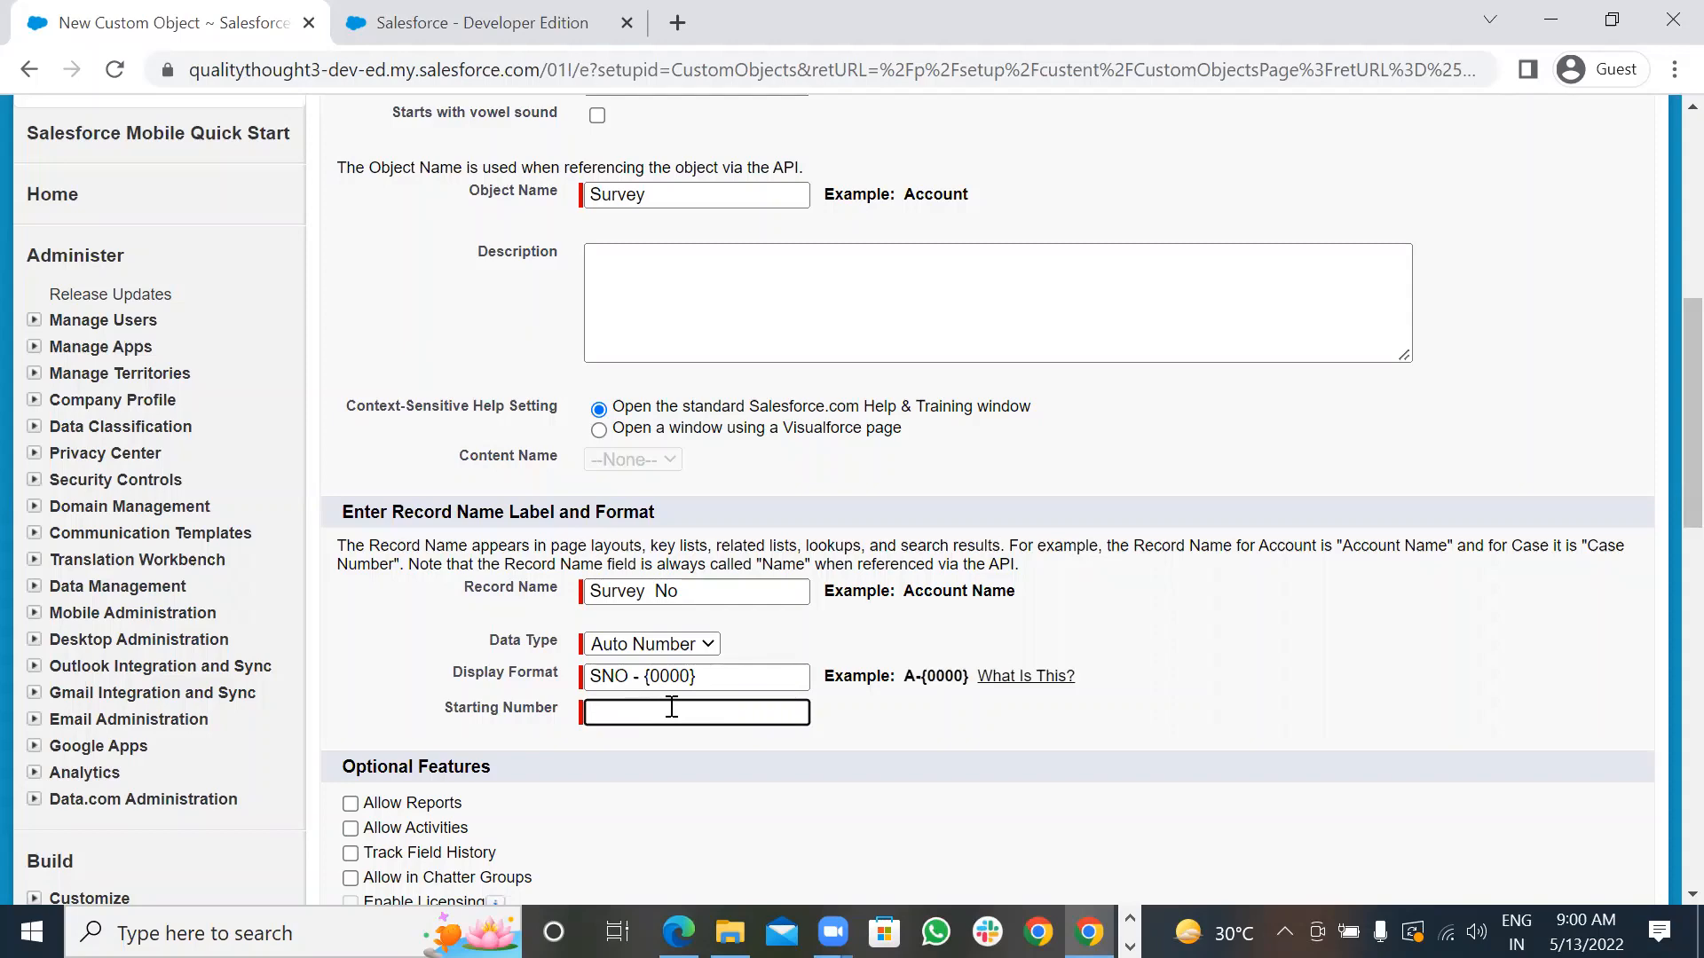
text(100)
- Enable the optional features Allow Reports, Allow Activities, Track Field History and Allow in Chatter Groups for the object
scroll(671, 706, down, 3)
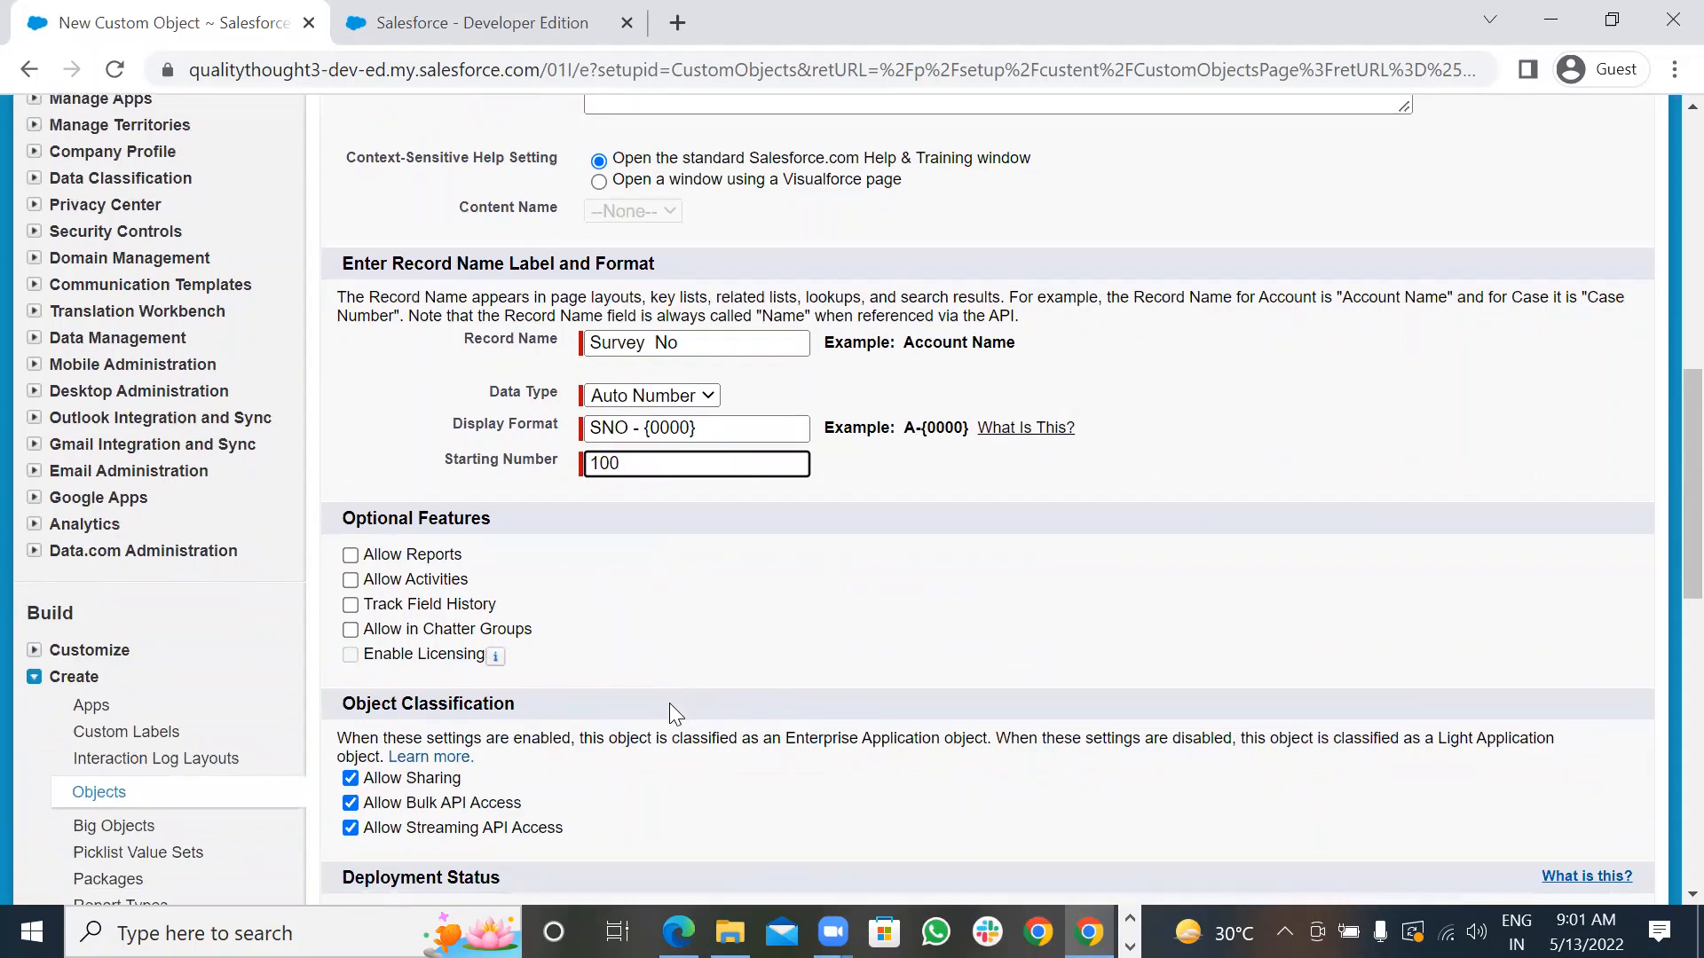
scroll(669, 703, down, 3)
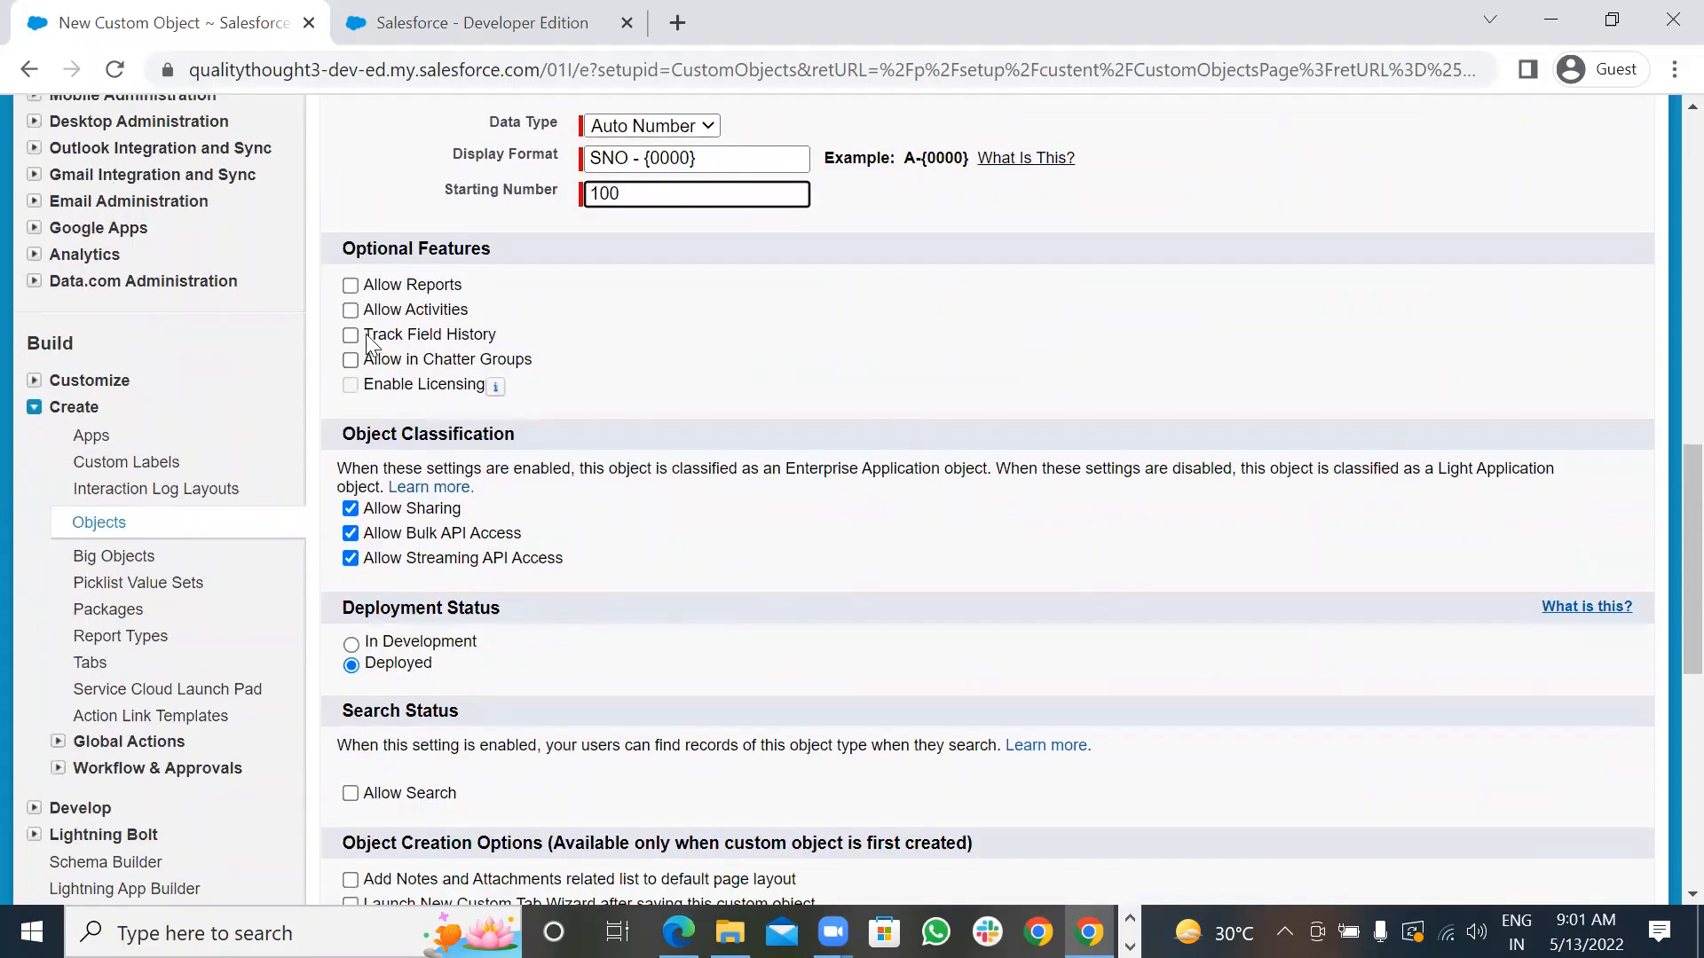
click(351, 309)
click(350, 285)
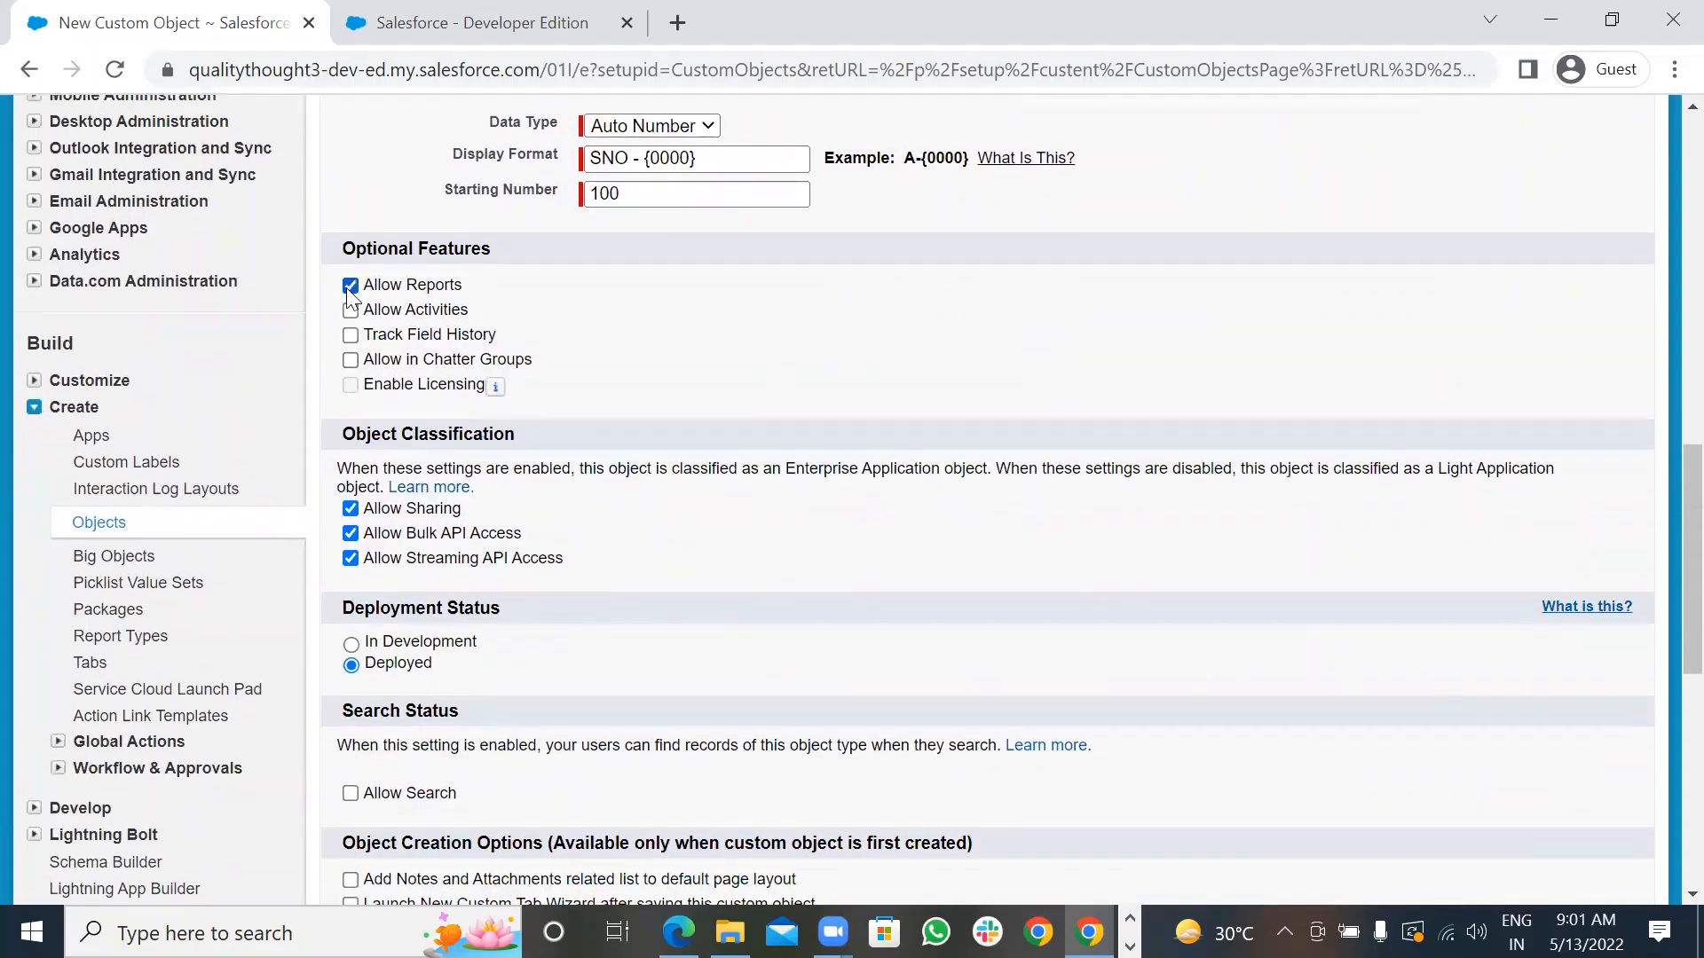
click(350, 336)
click(351, 359)
- Allow search for the Survey object's records and save the custom object
scroll(616, 361, down, 3)
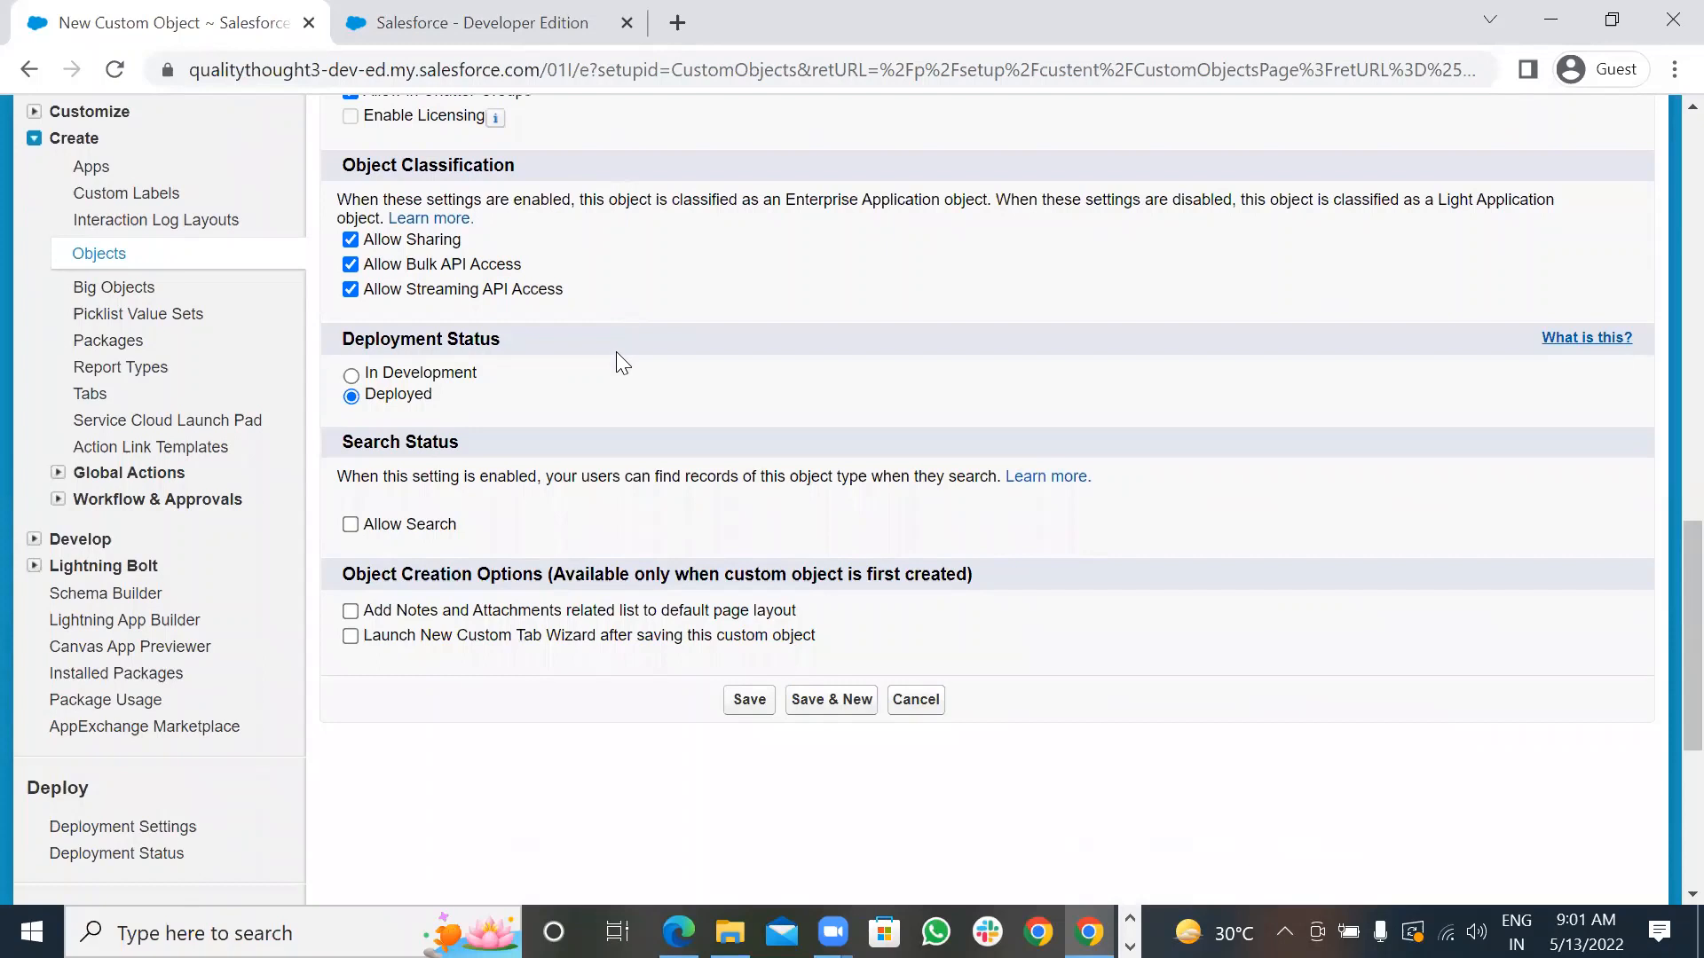
click(351, 525)
click(750, 700)
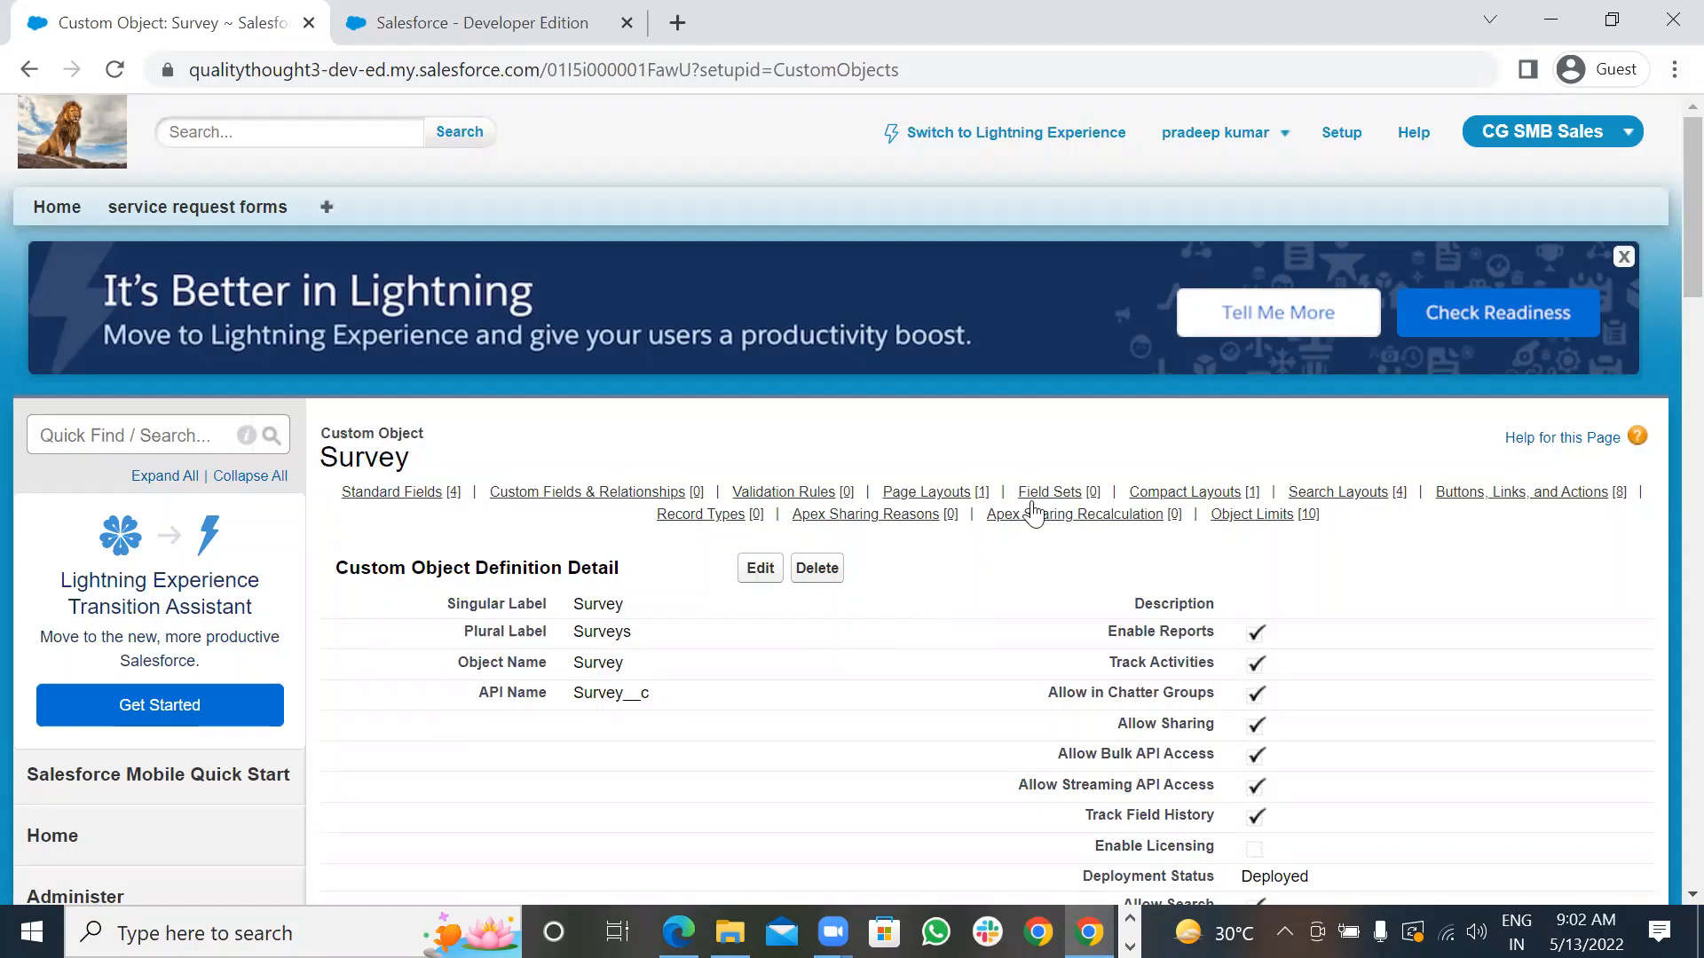
- Go to the custom tabs page in Setup and start a new custom object tab
click(1343, 140)
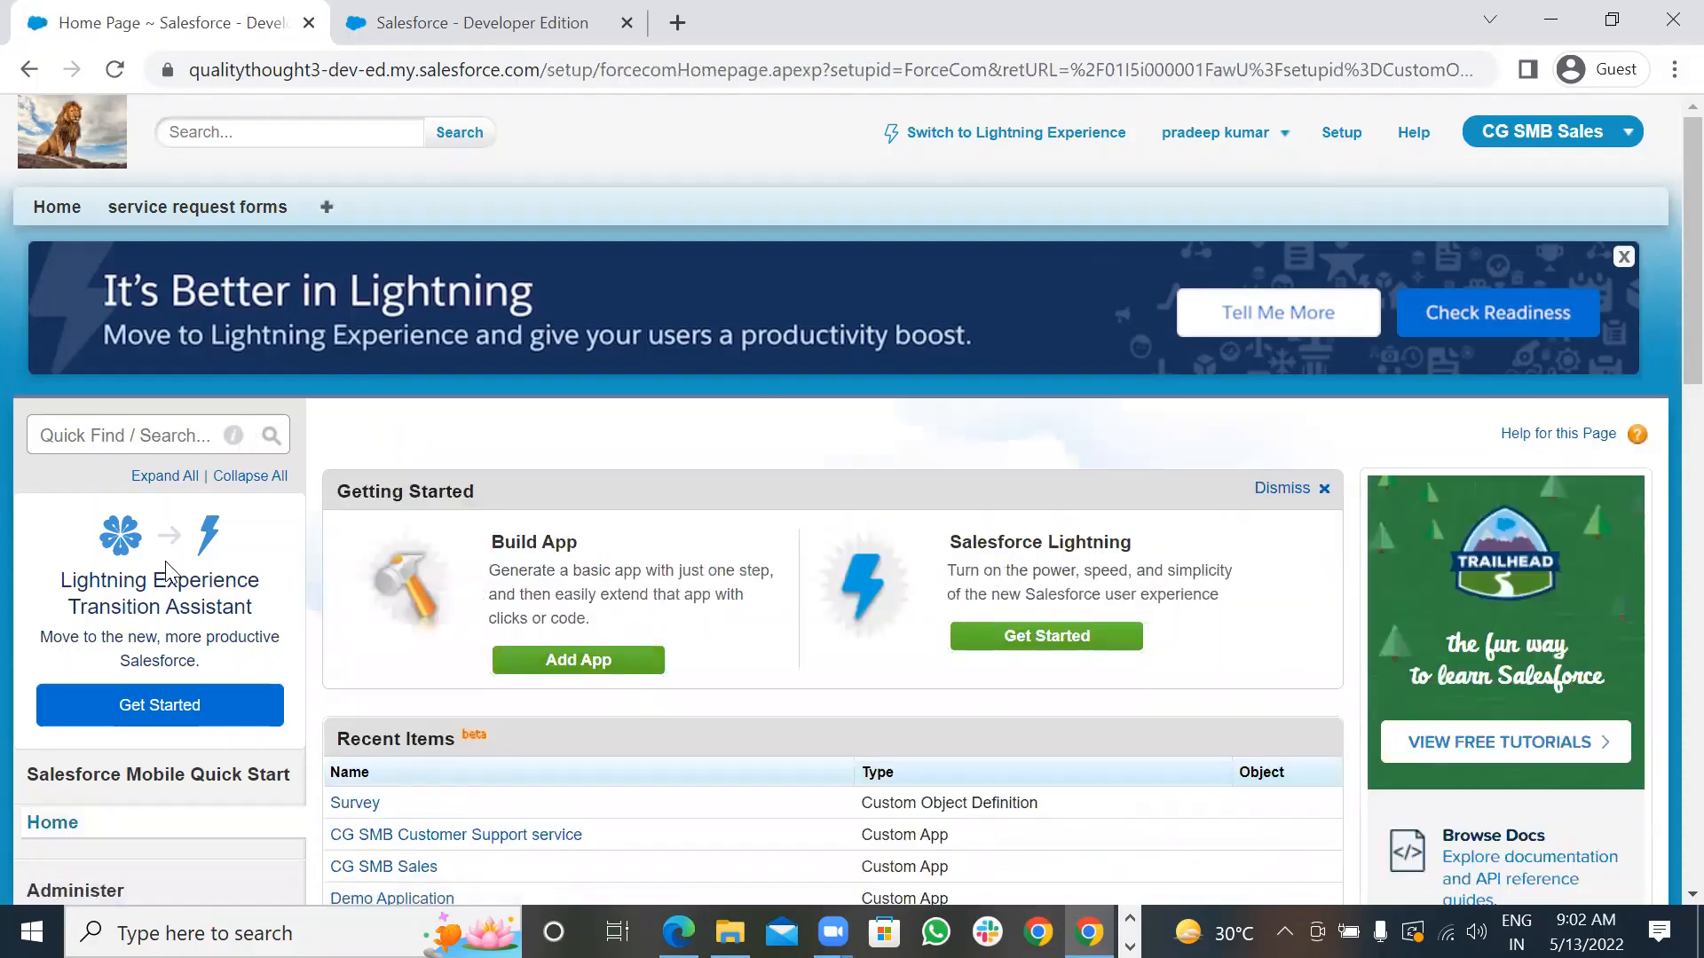
scroll(165, 564, down, 10)
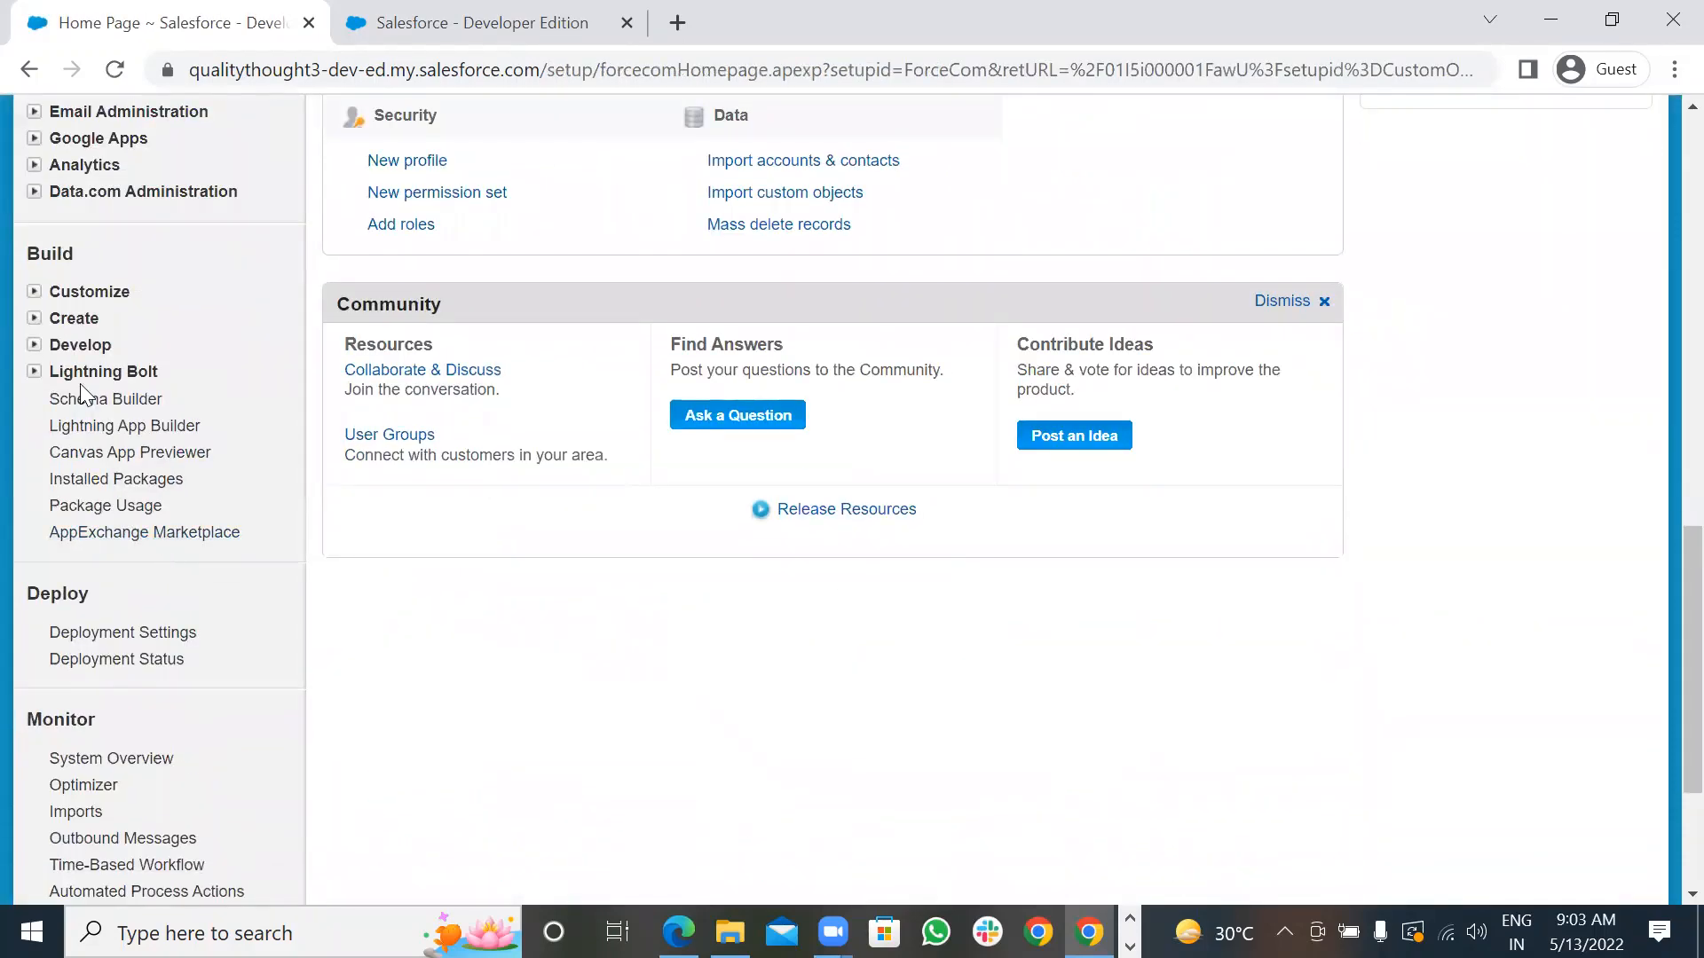
click(33, 318)
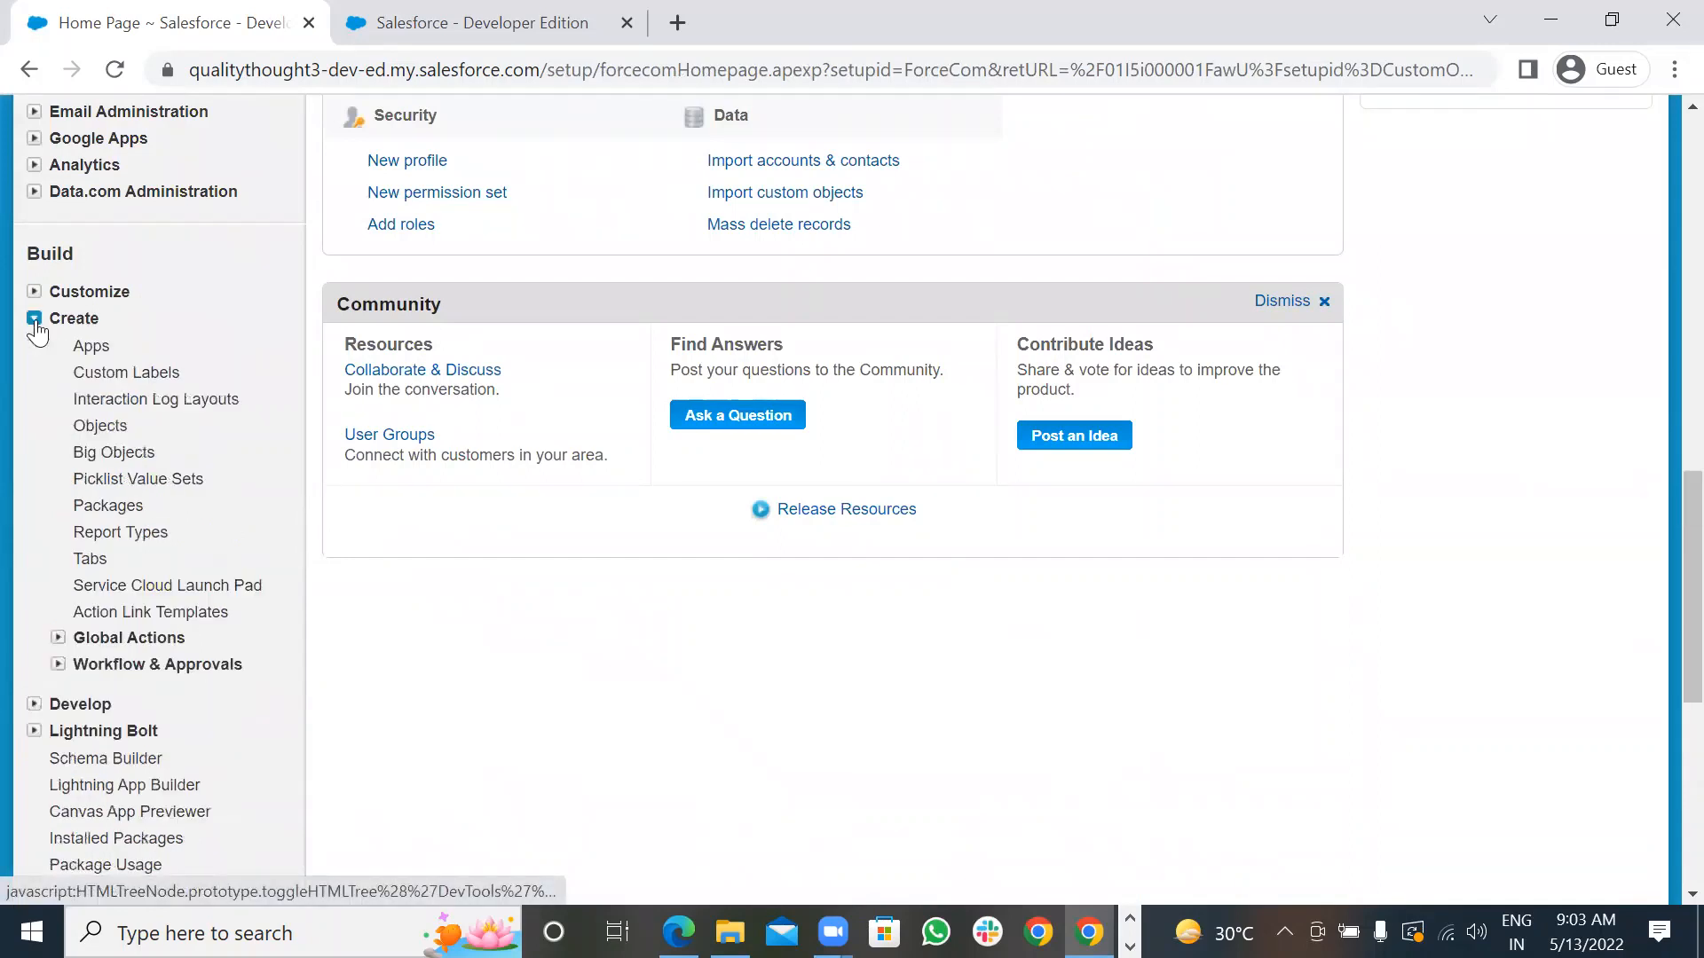
click(89, 559)
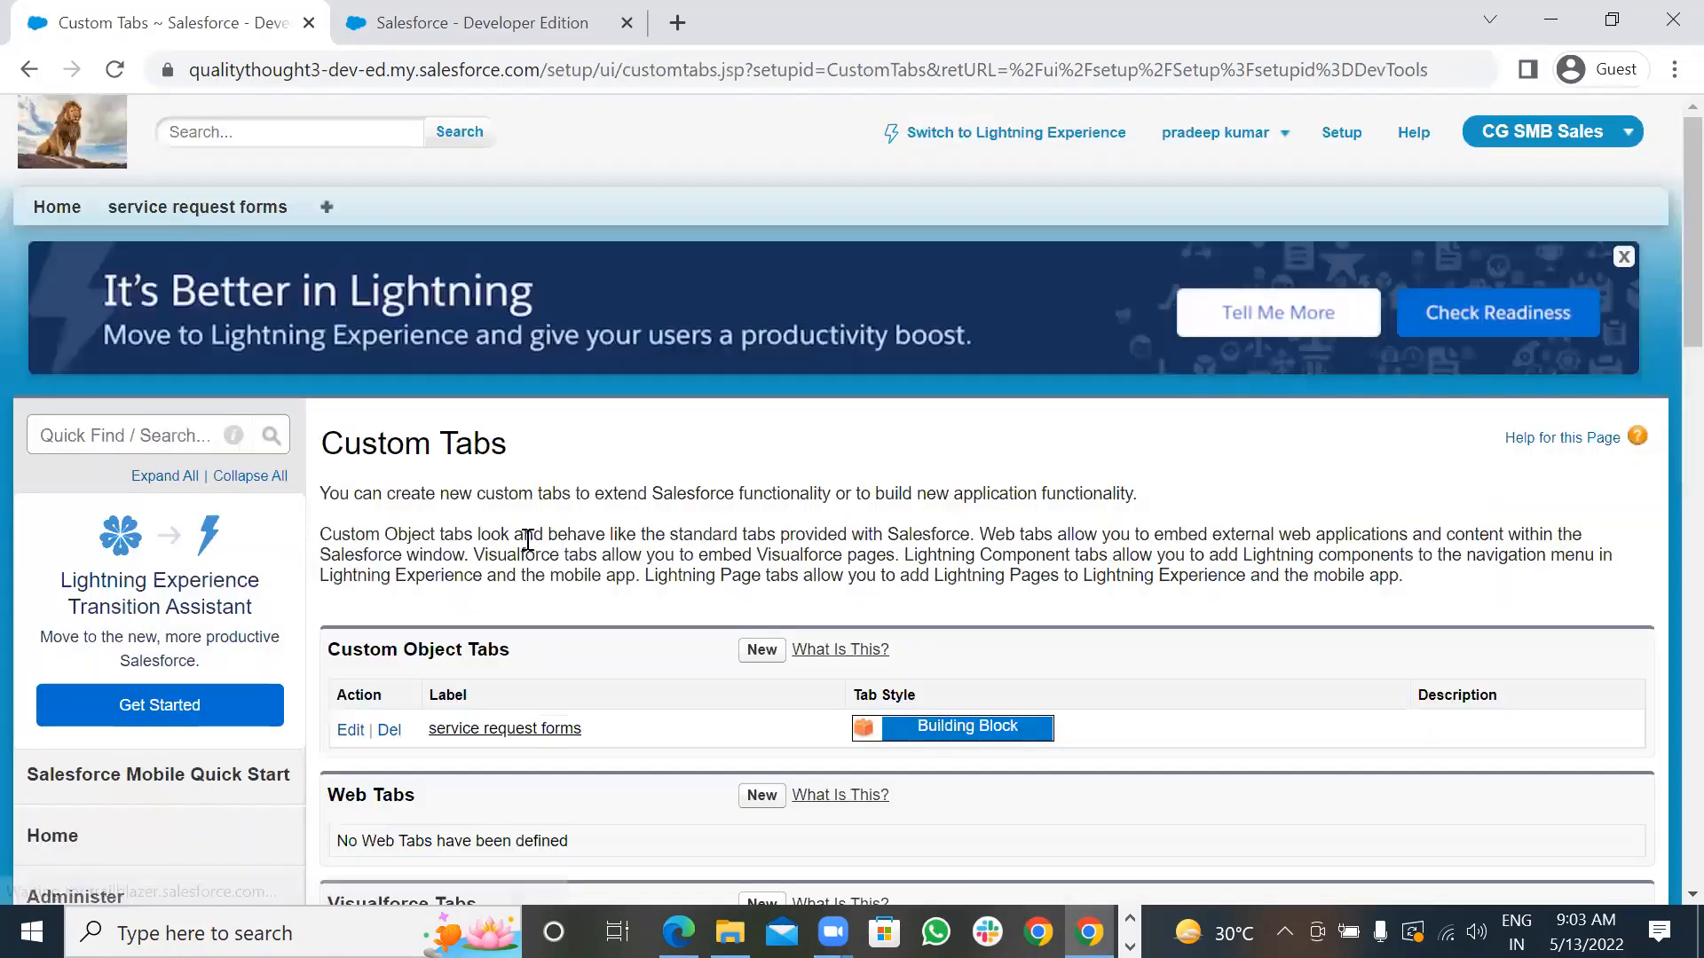
scroll(549, 541, down, 1)
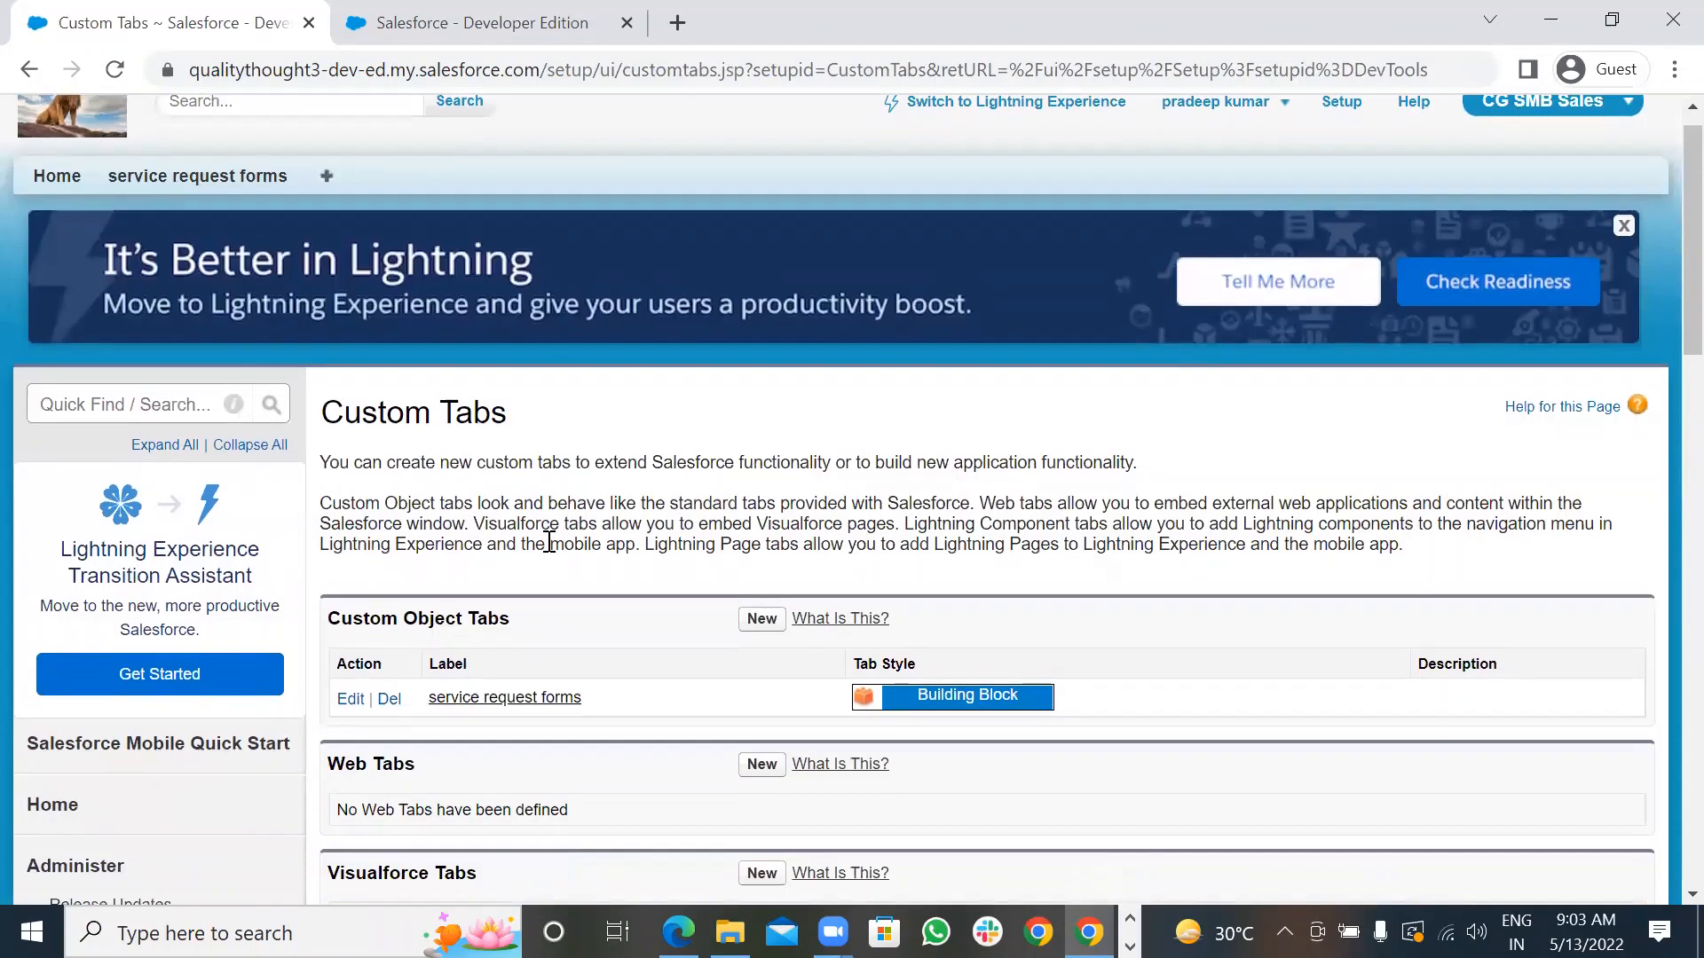
click(756, 623)
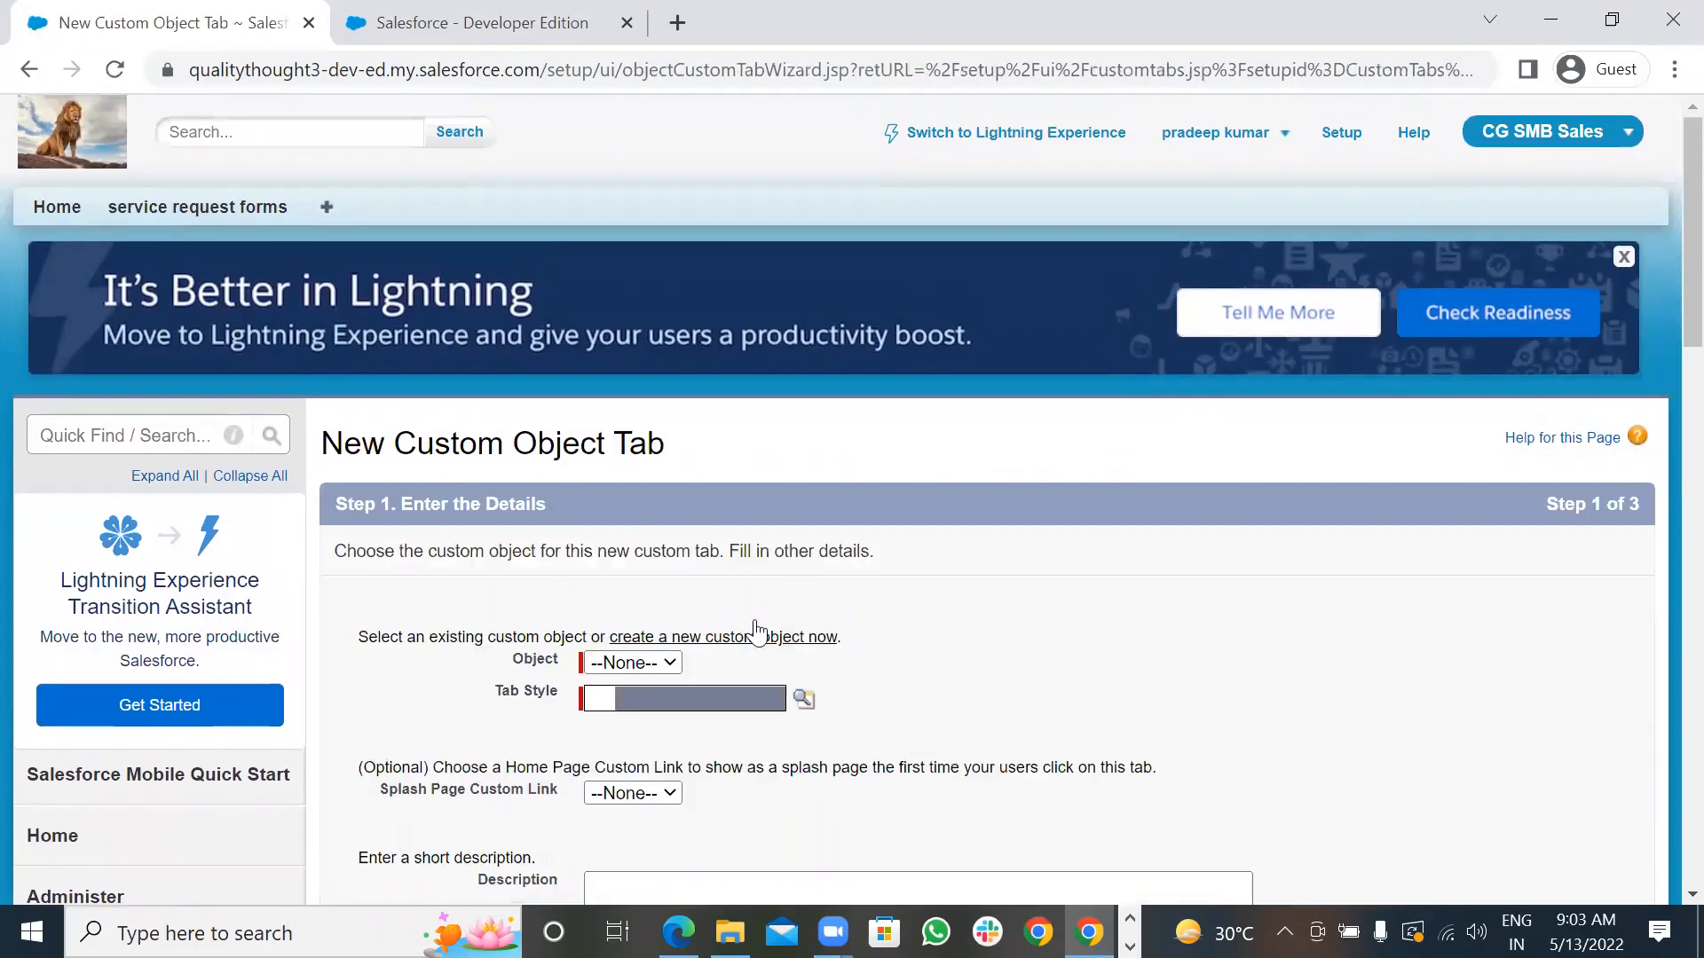
- Choose Survey as the new tab's object with the Boat tab style, and continue to the profile settings
scroll(757, 635, down, 1)
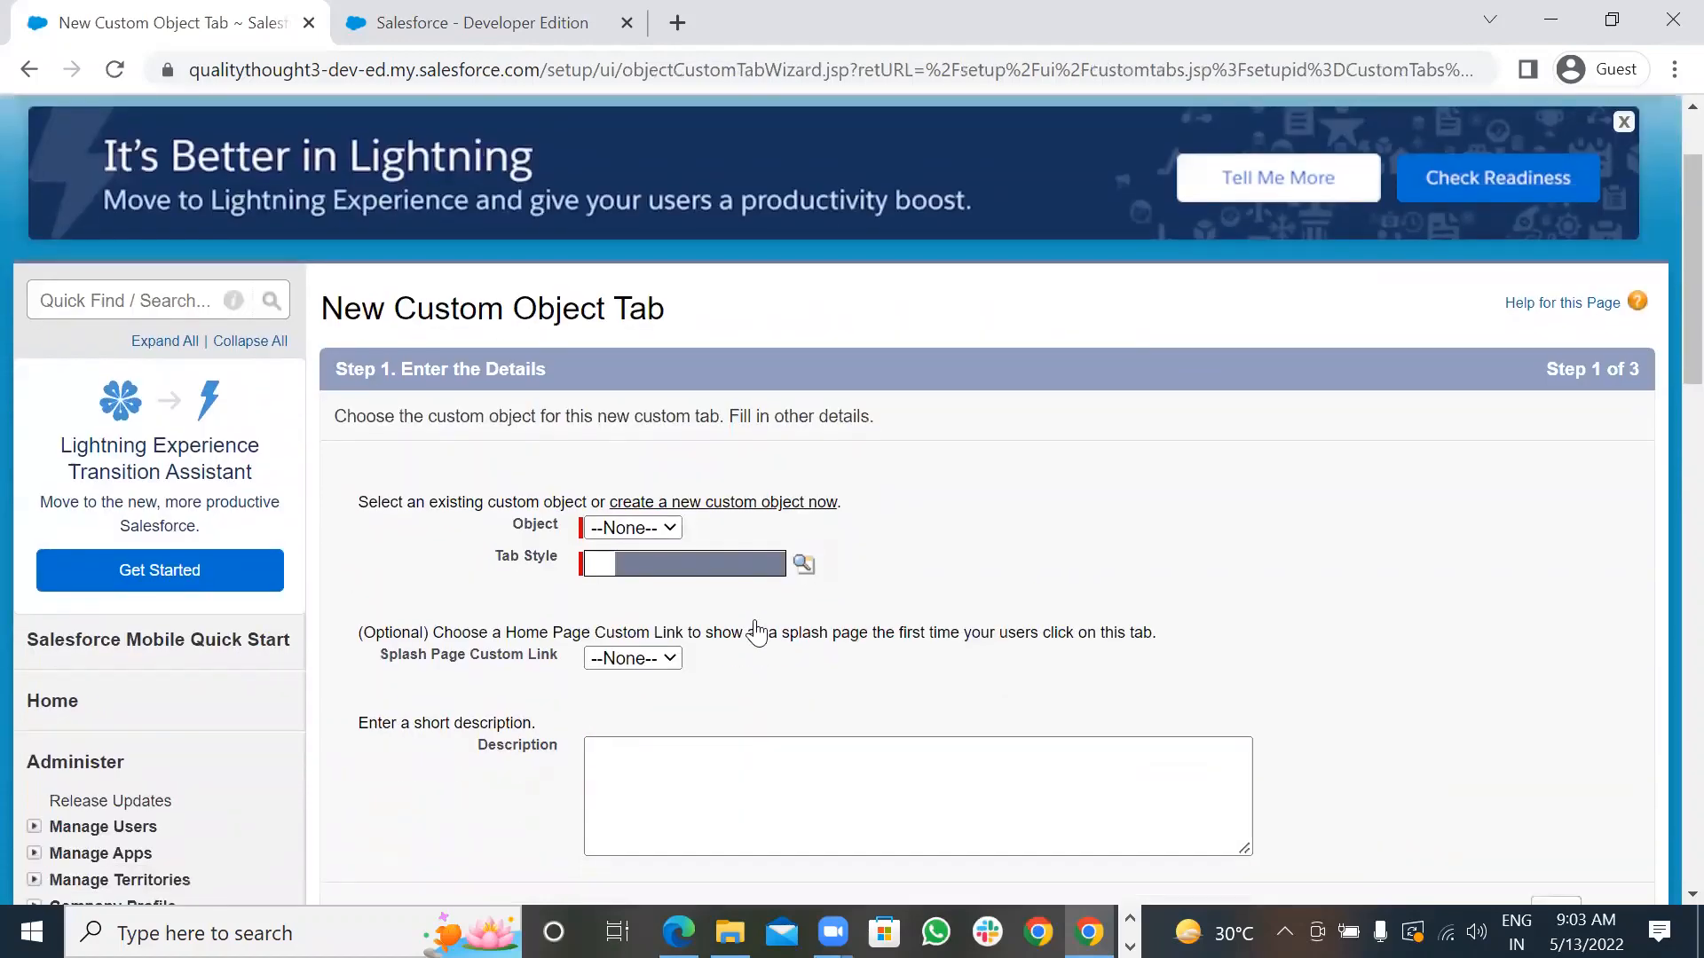
click(636, 529)
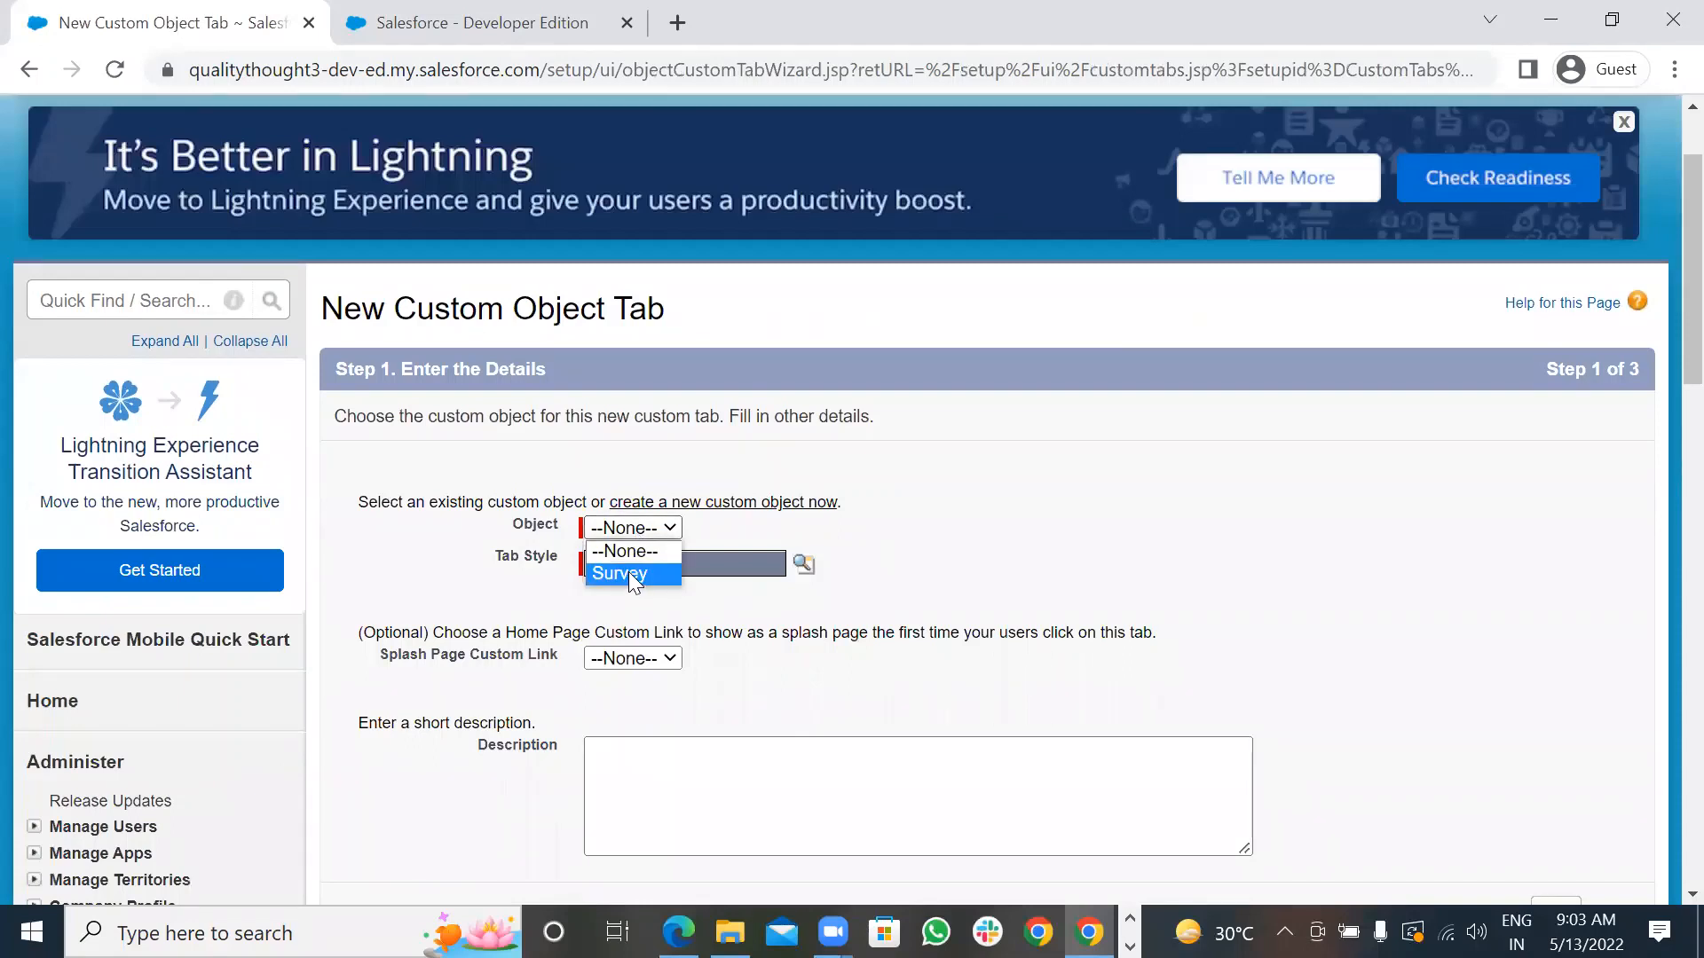
click(628, 572)
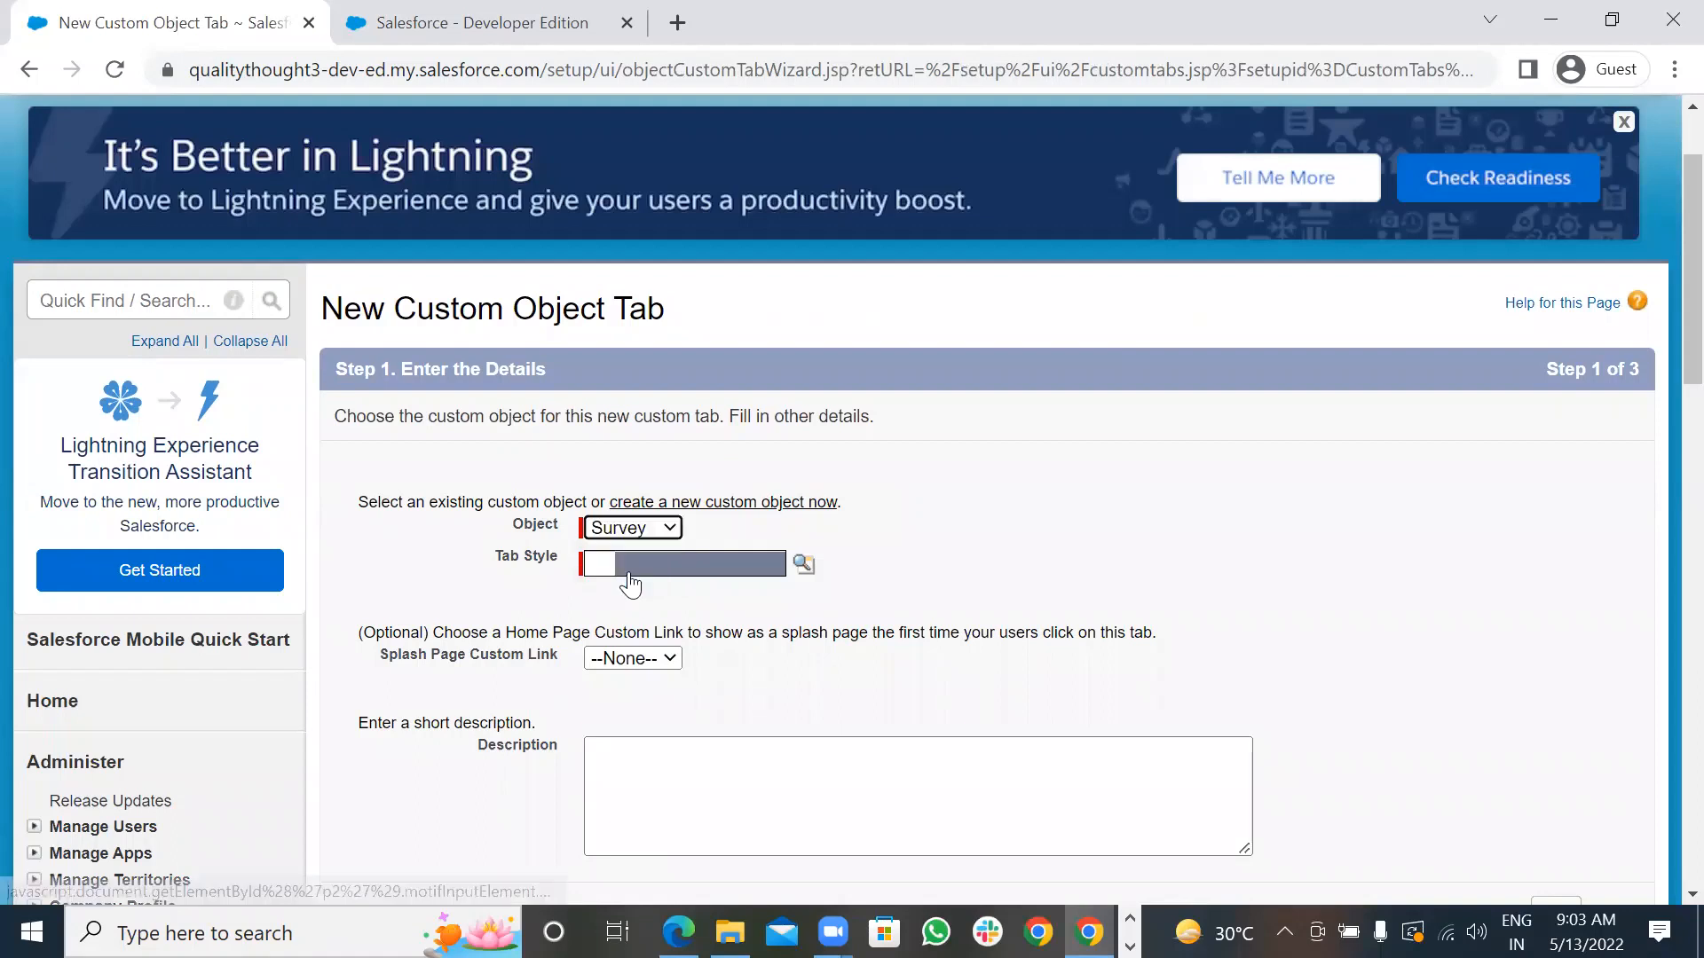
click(681, 572)
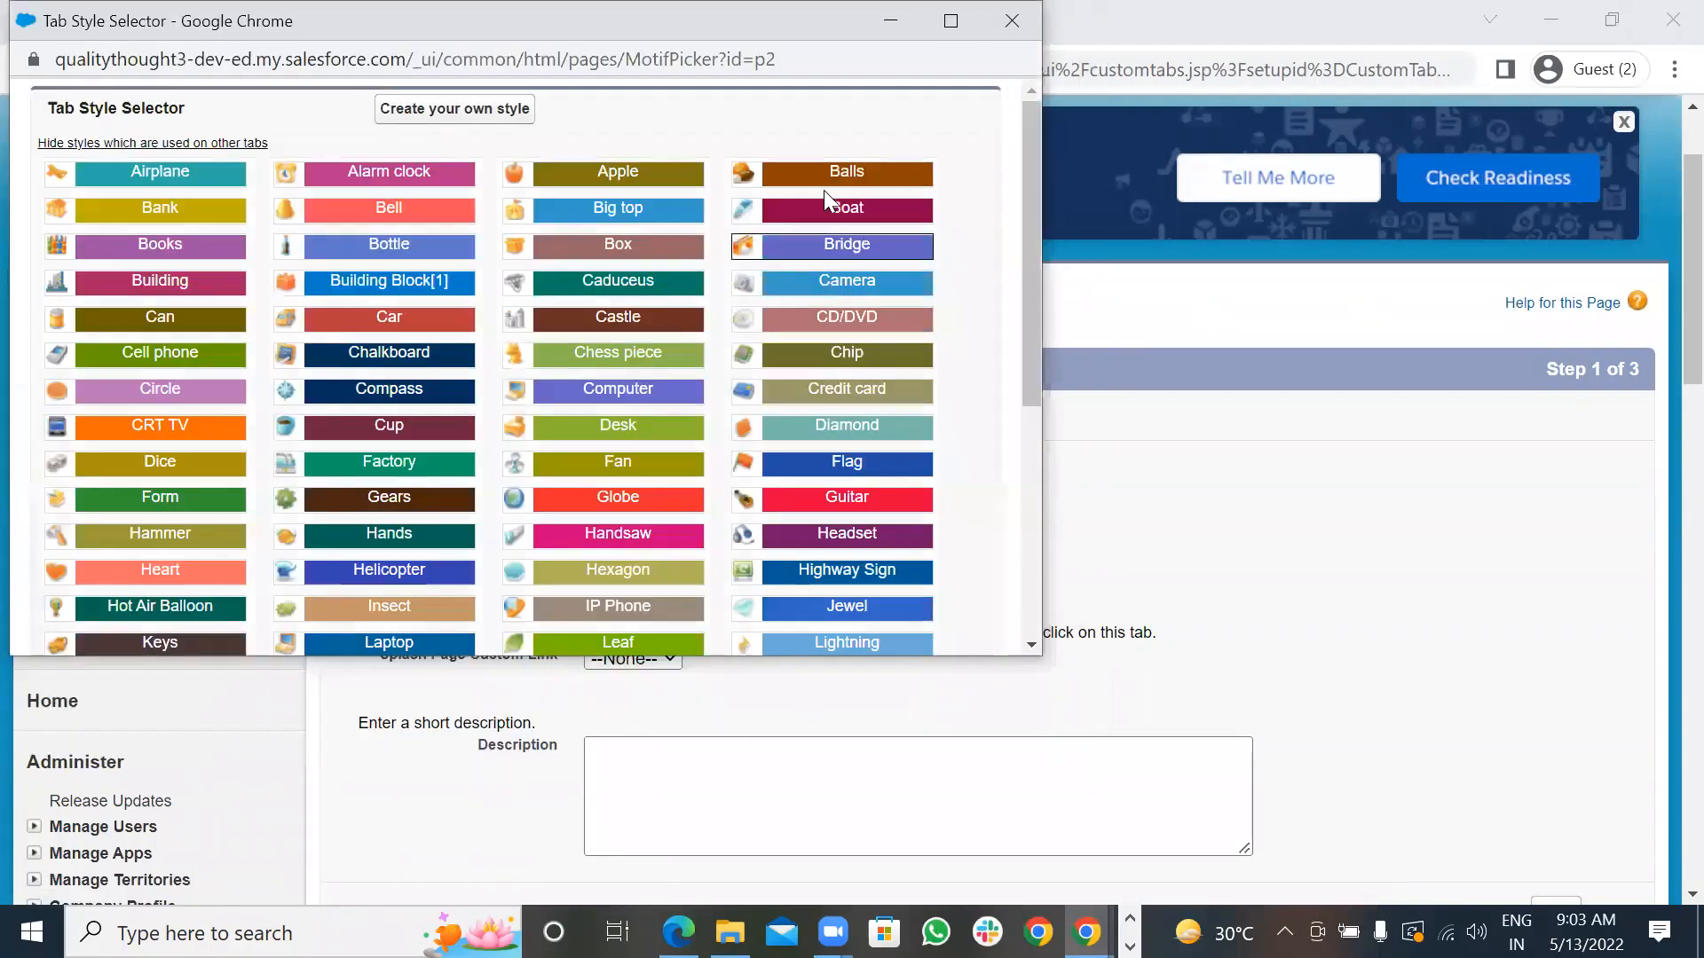
click(825, 215)
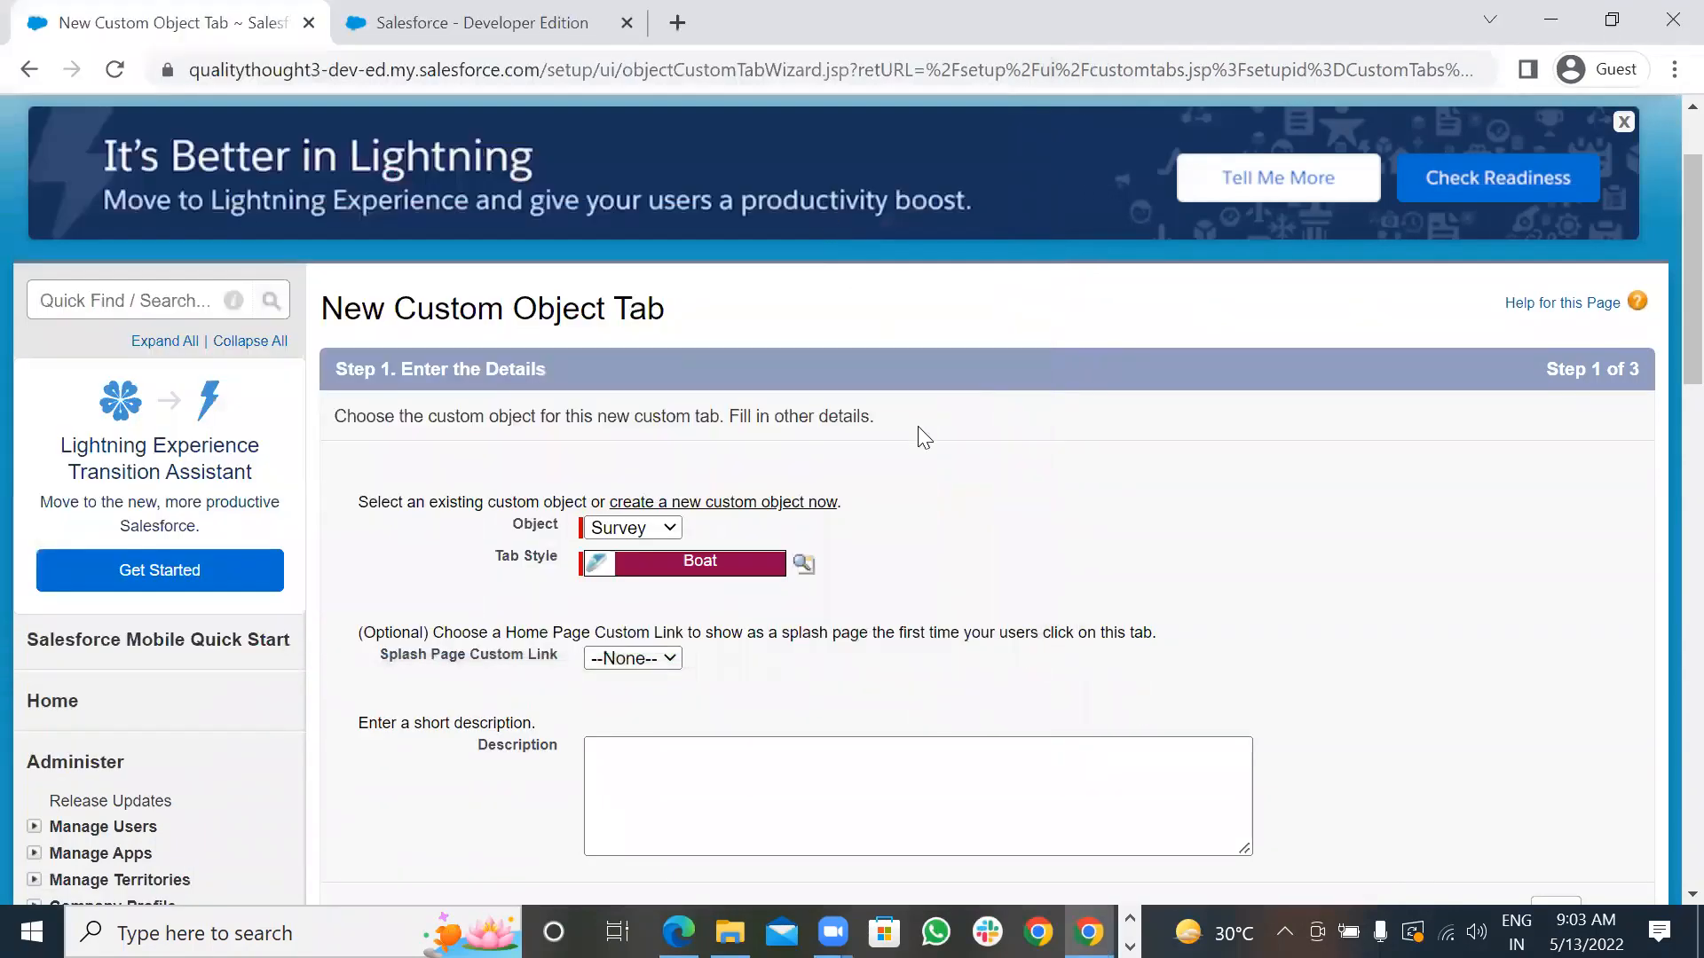
scroll(918, 430, down, 4)
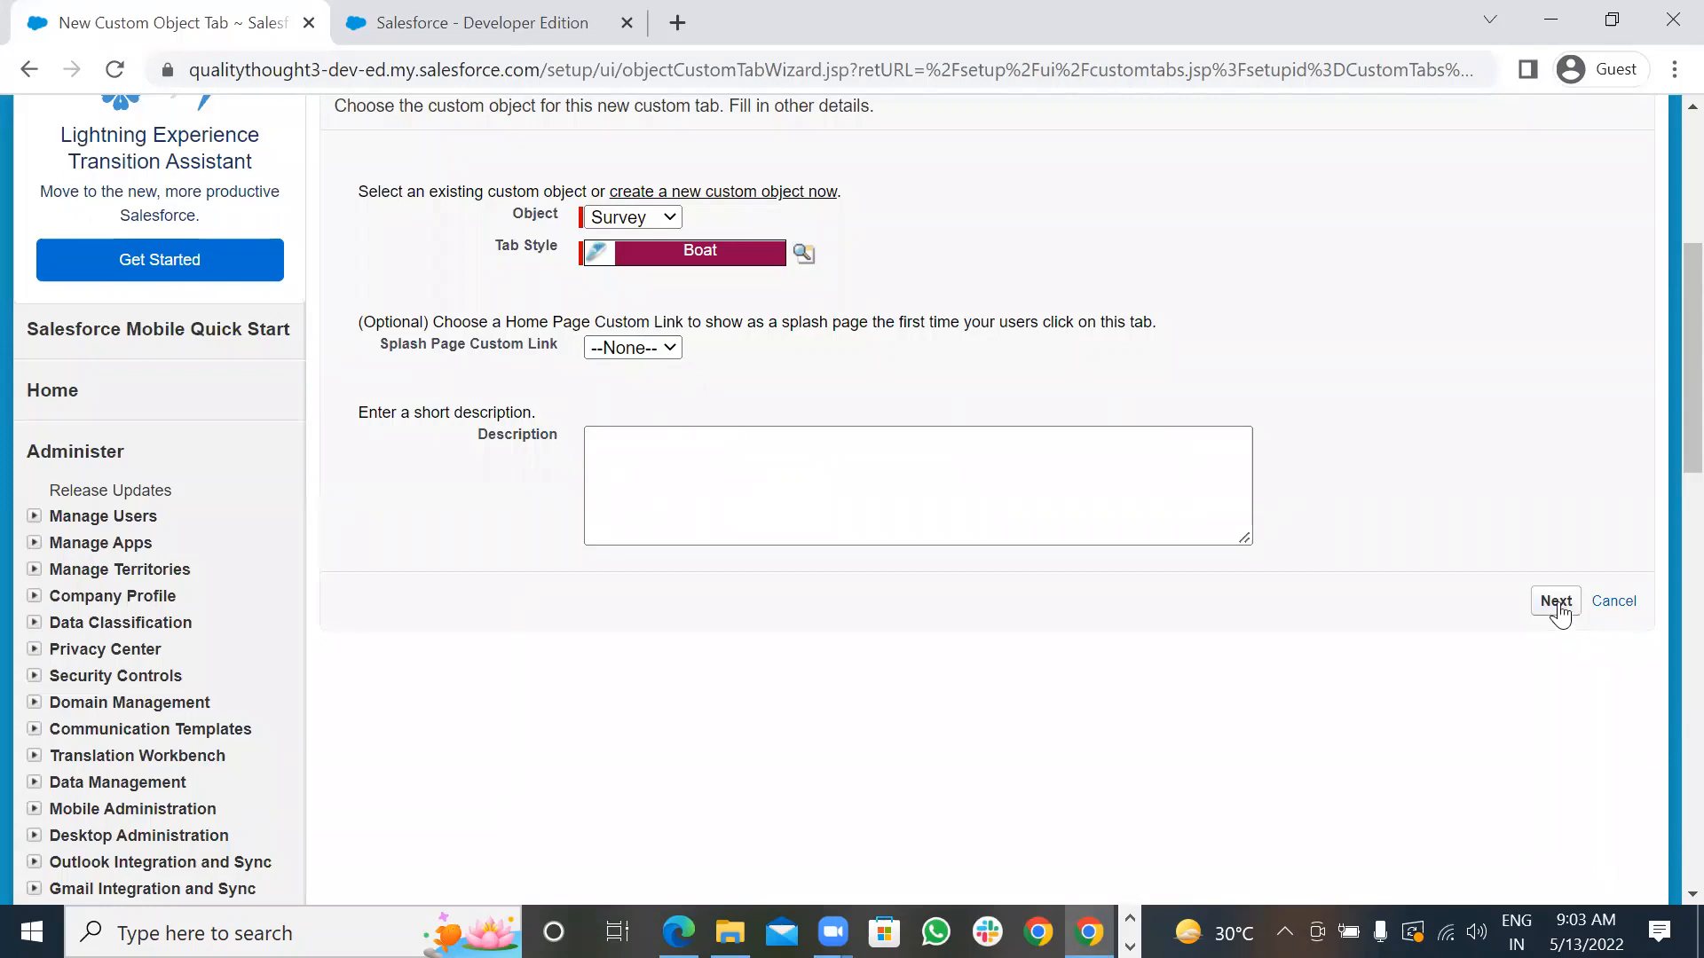
click(1555, 607)
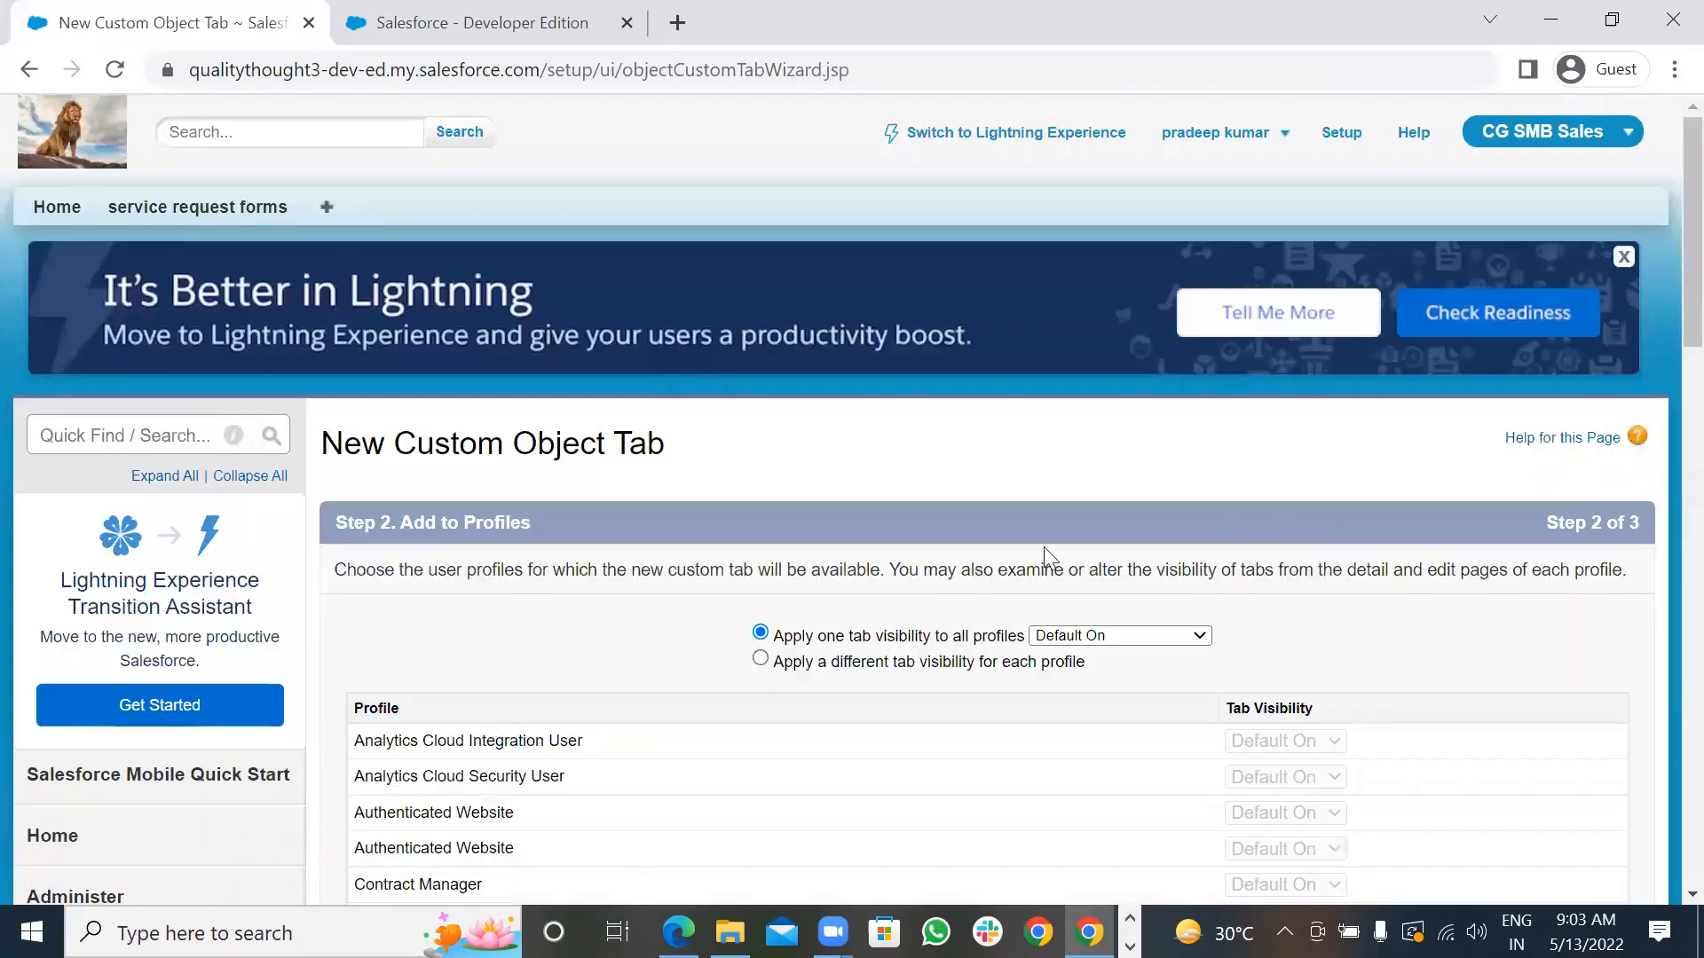
- Set the tab visibility for all profiles to Tab Hidden
scroll(1043, 547, down, 4)
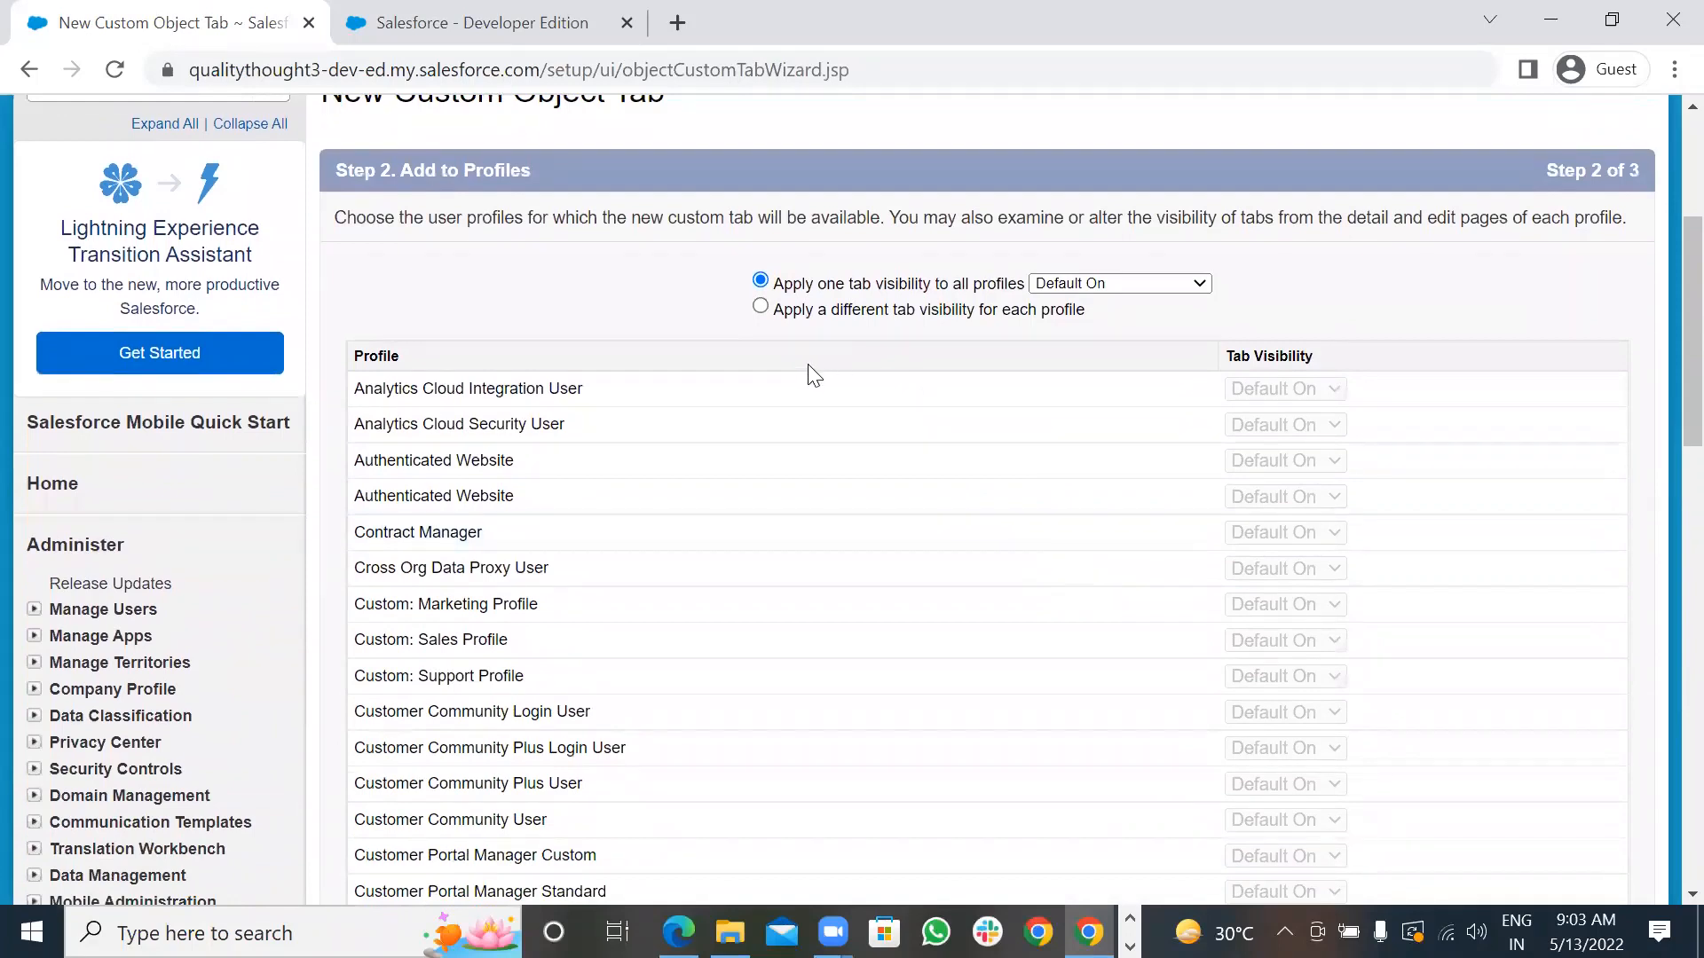
click(1209, 283)
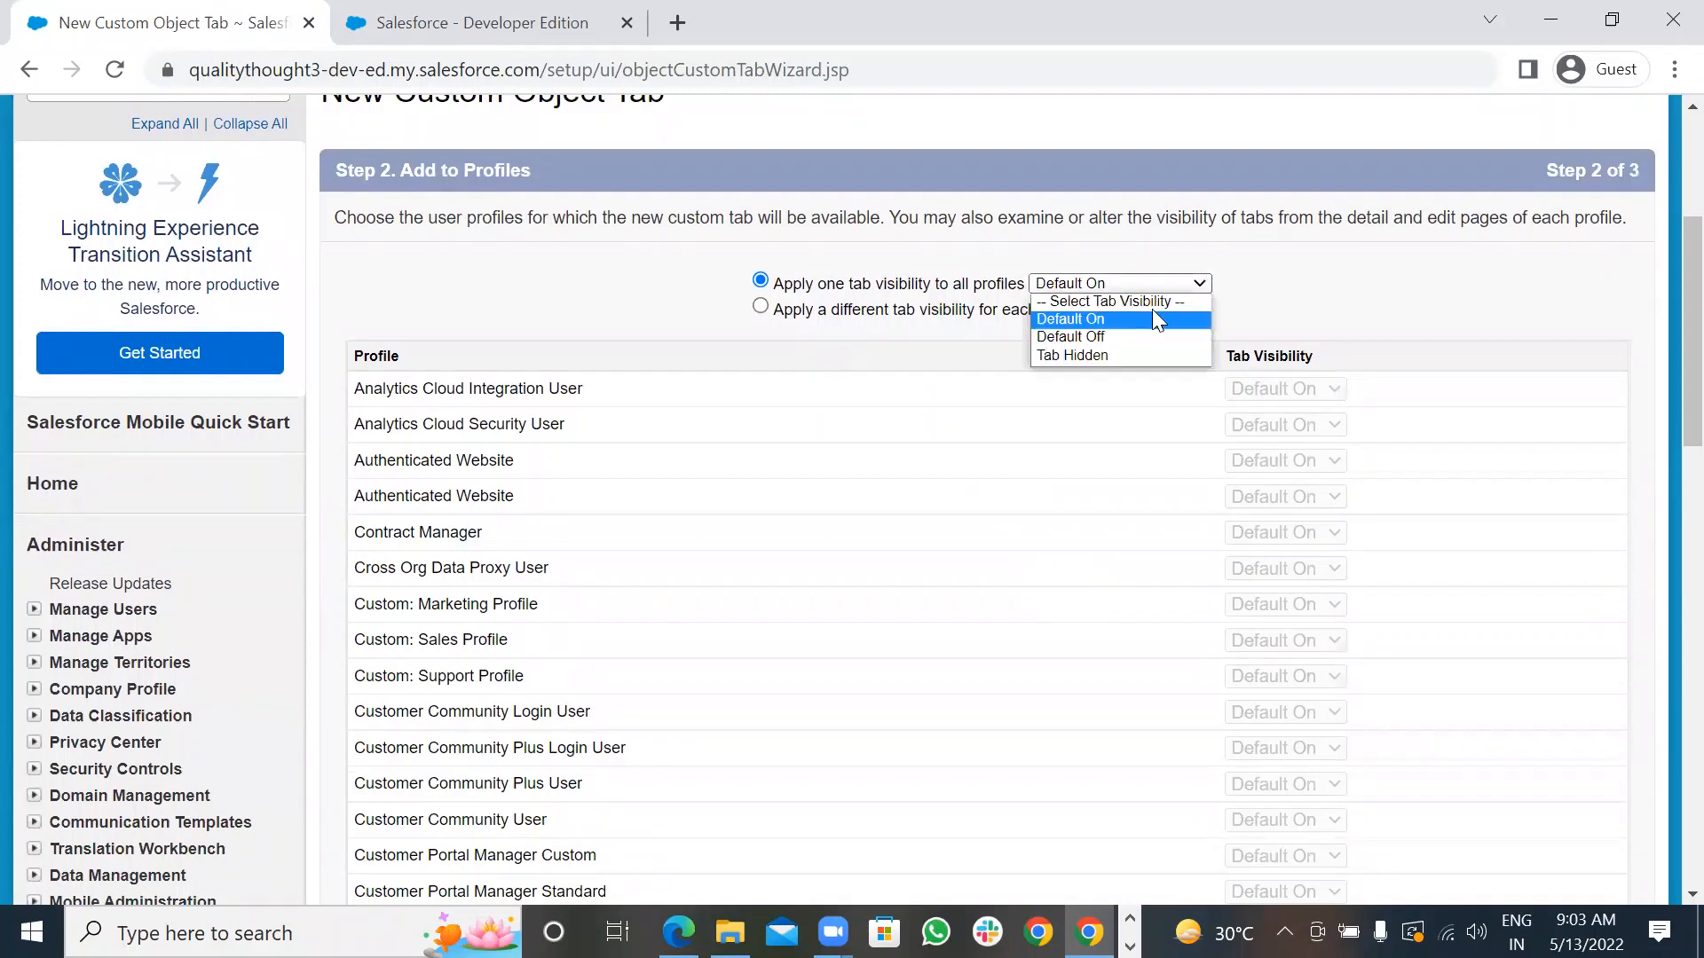
click(1107, 355)
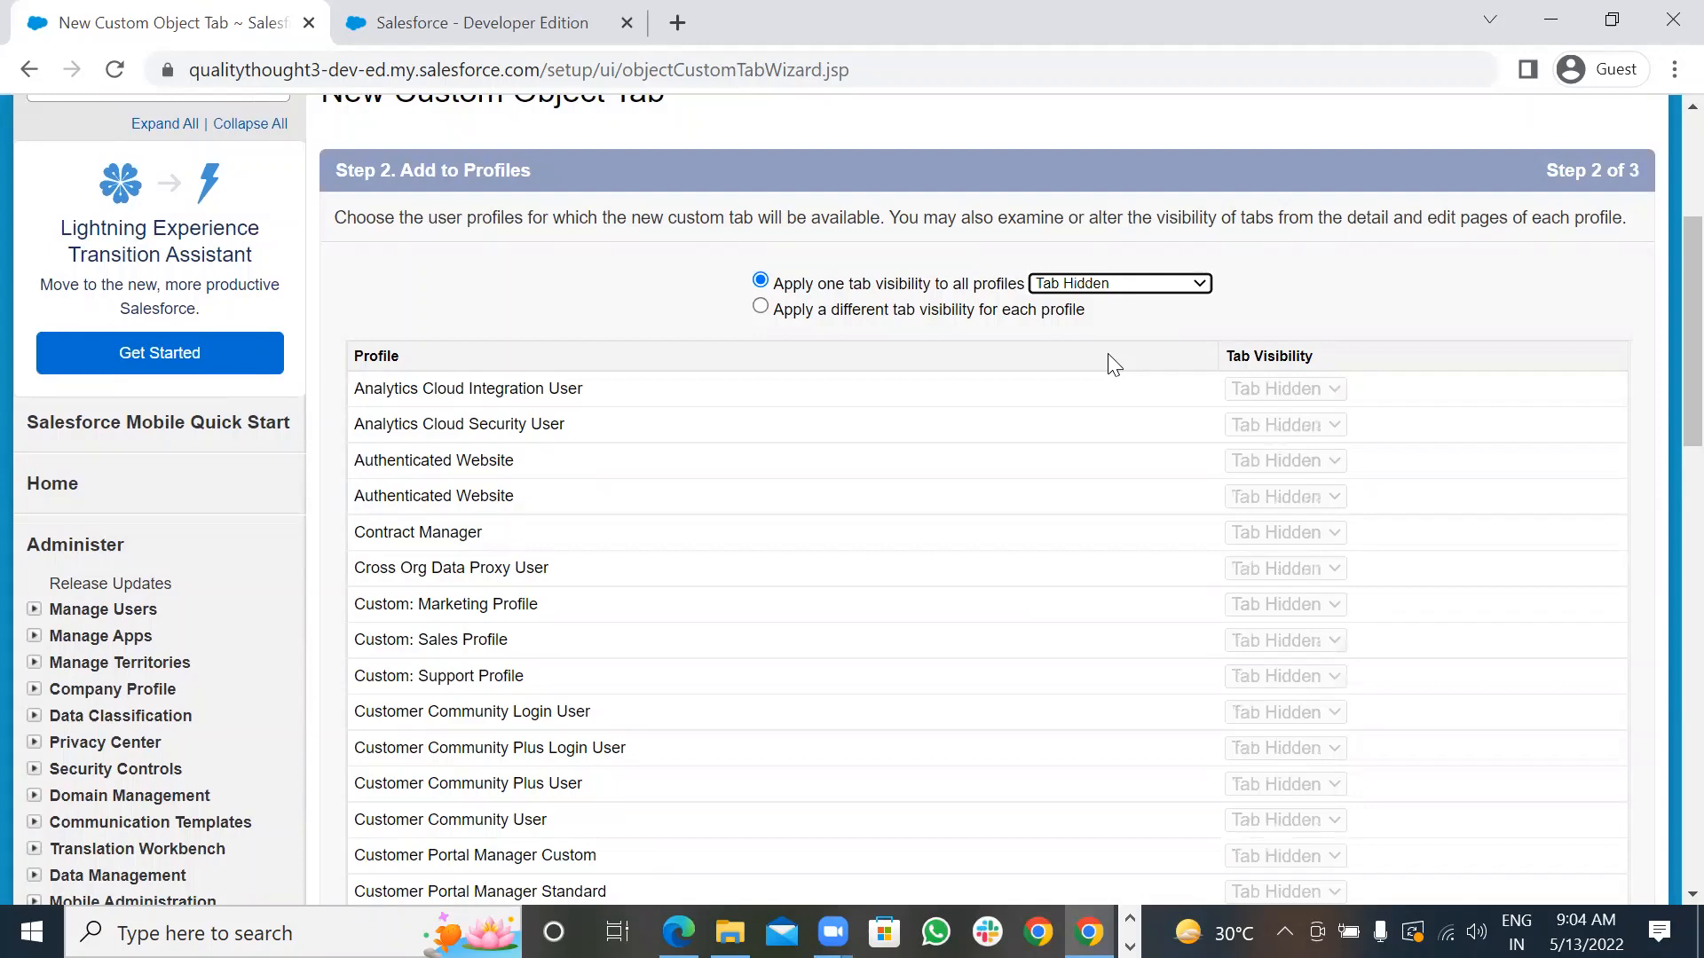
- Check in the Data Dictionary PDF which users story Us-00006 is meant for, and return to the tab wizard
mouse_move(679, 932)
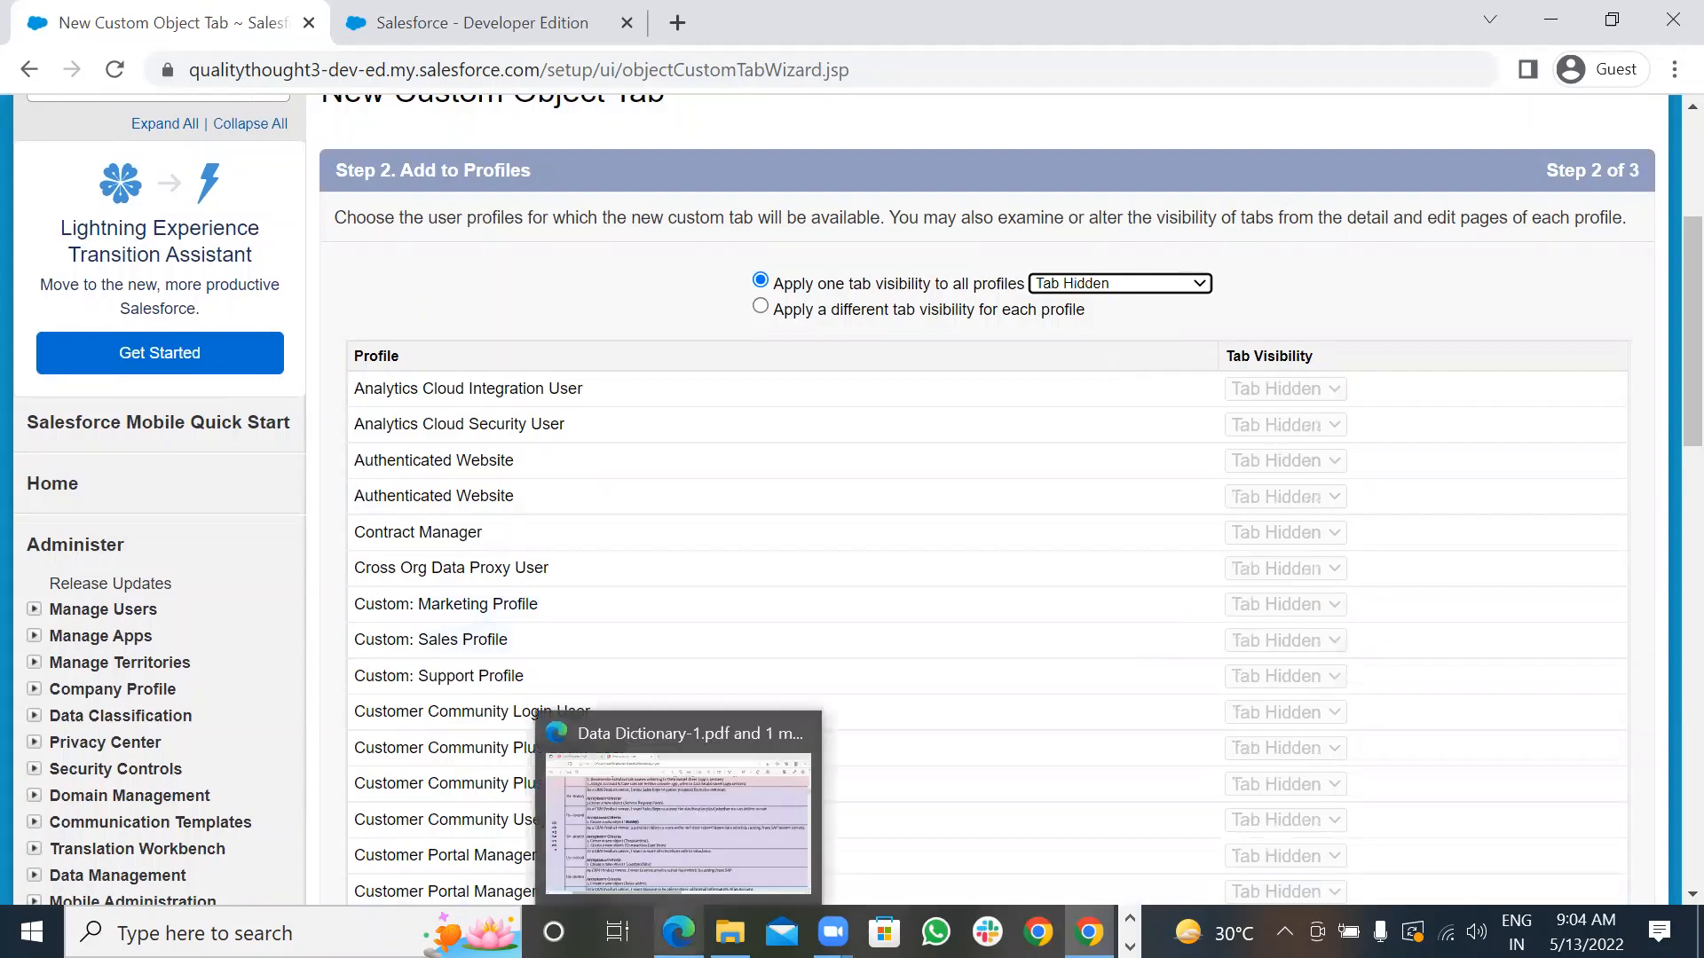
click(679, 812)
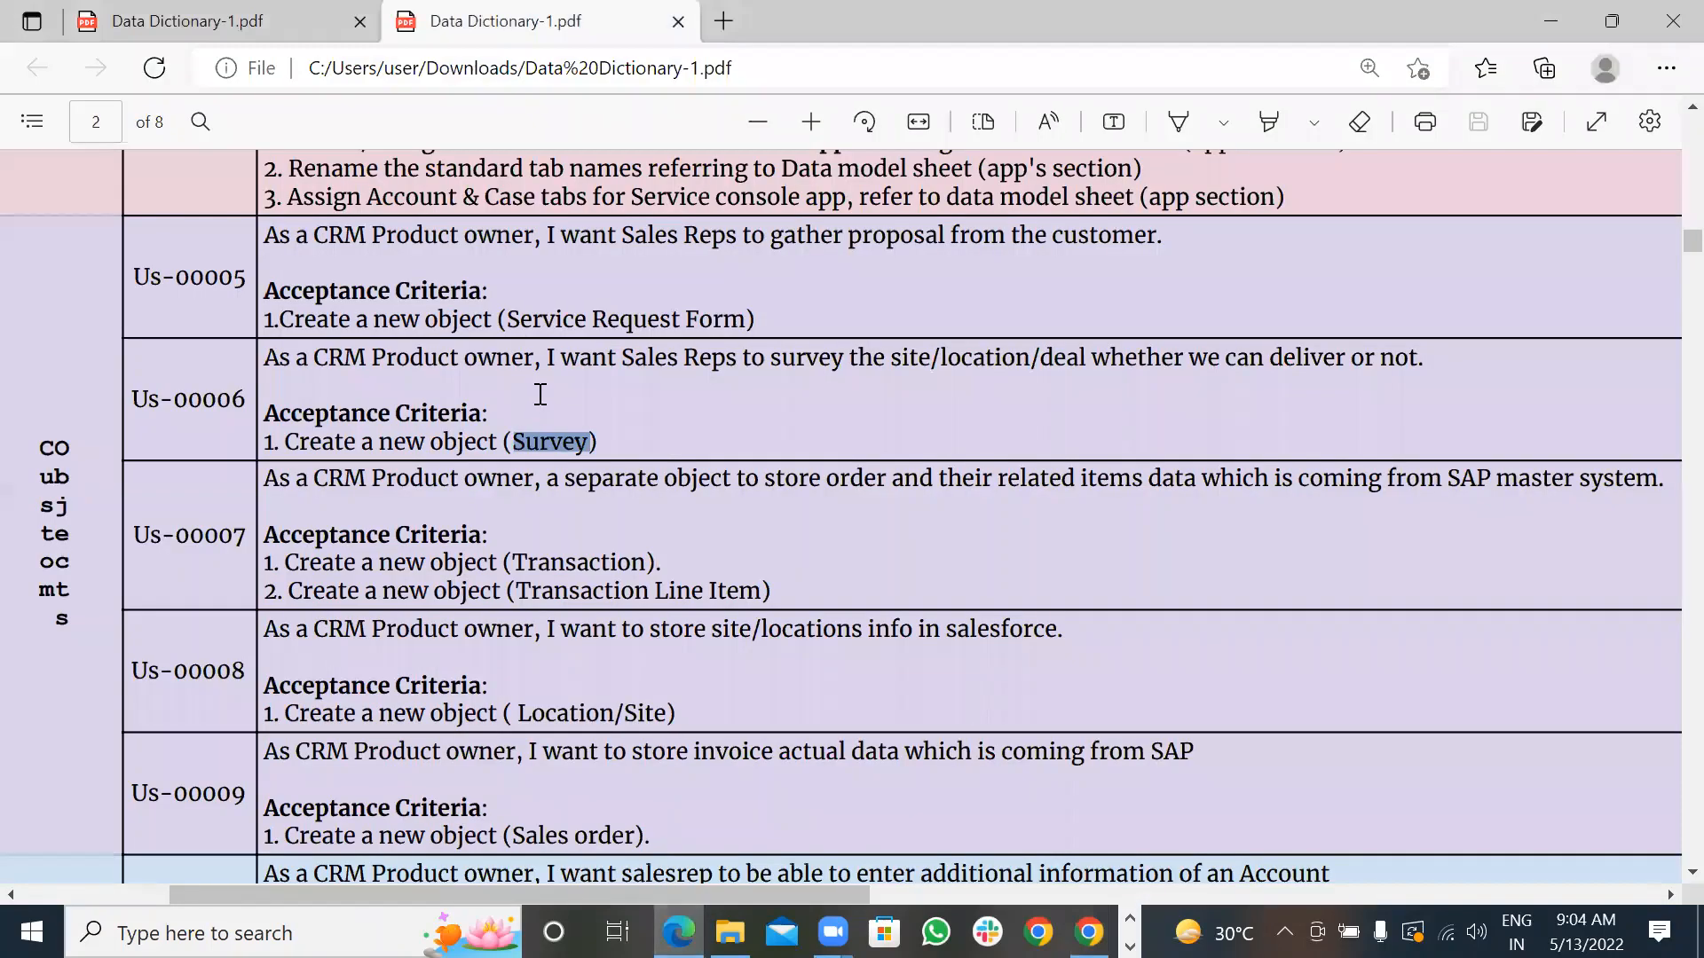
click(545, 359)
drag(536, 359, 735, 355)
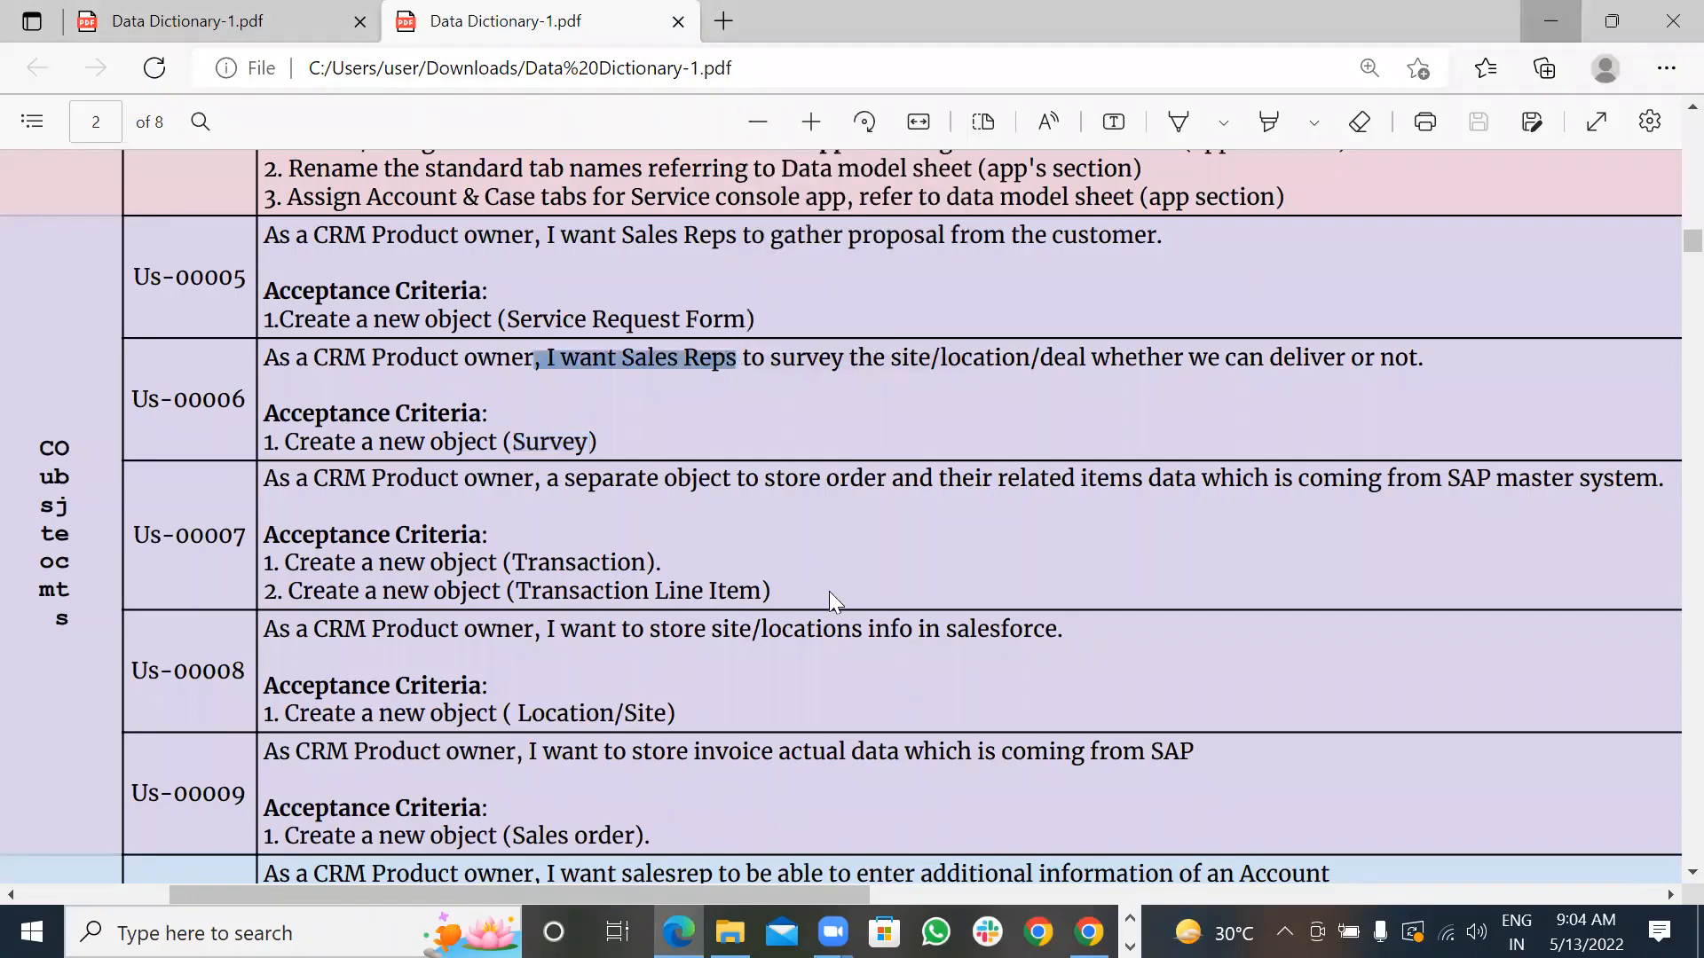
click(1552, 14)
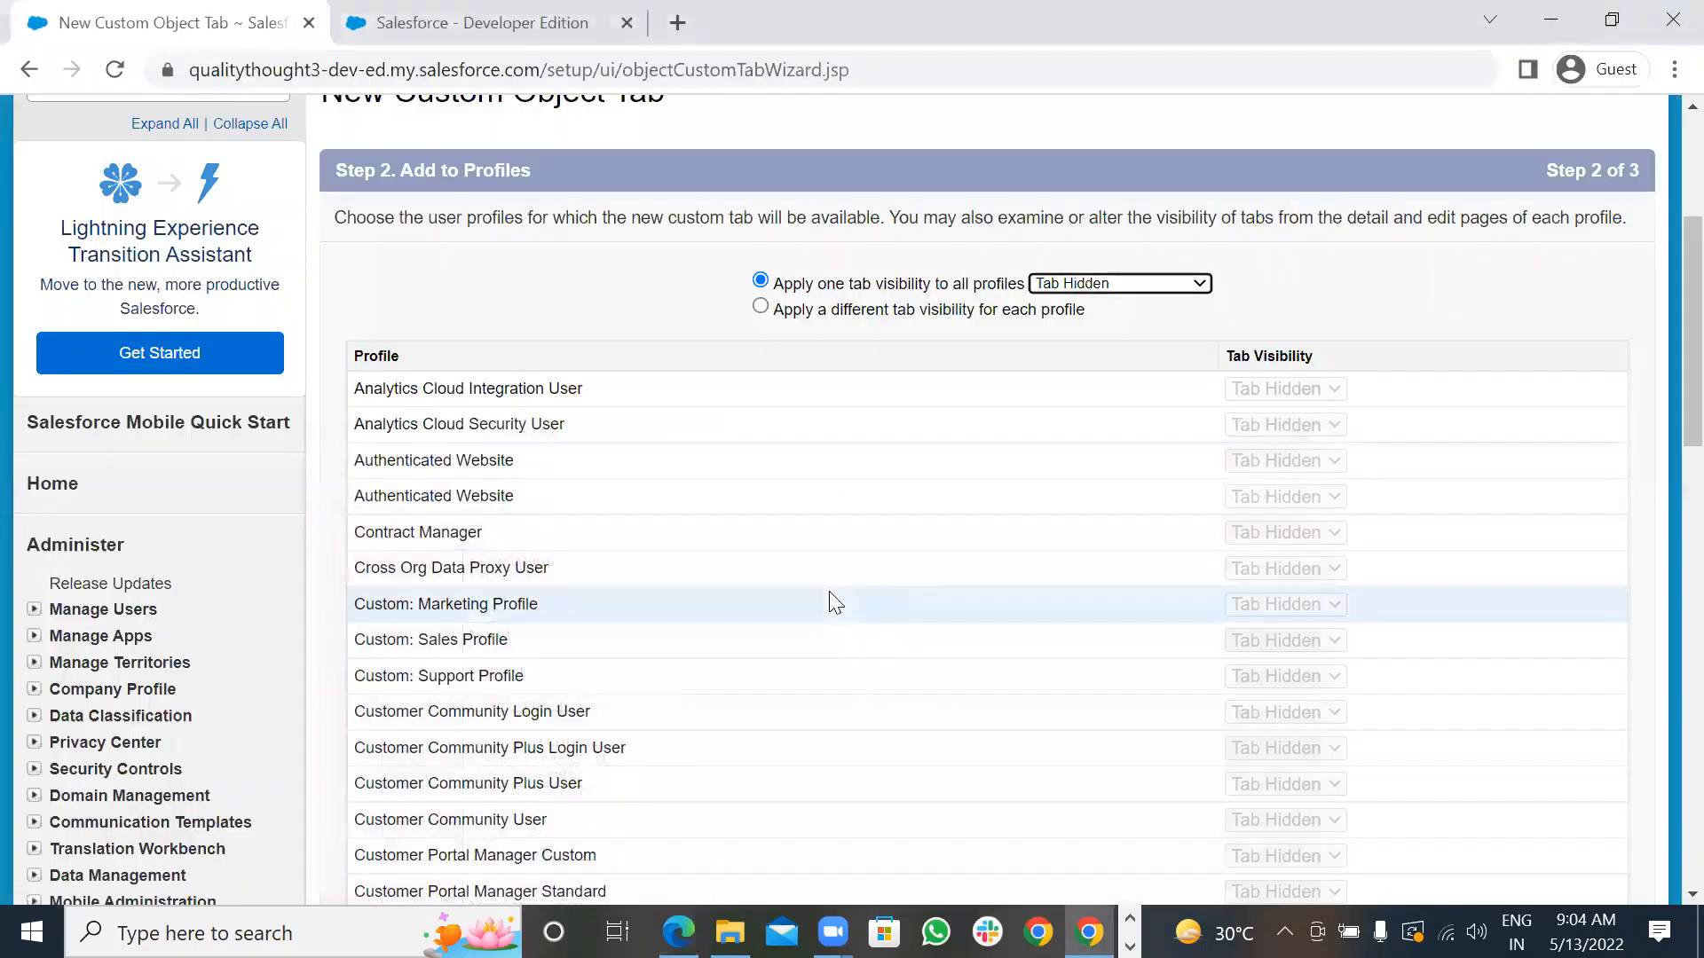
- Apply a different visibility per profile, set sales representatives and System Administrator to Default On, and continue to the custom apps
click(760, 307)
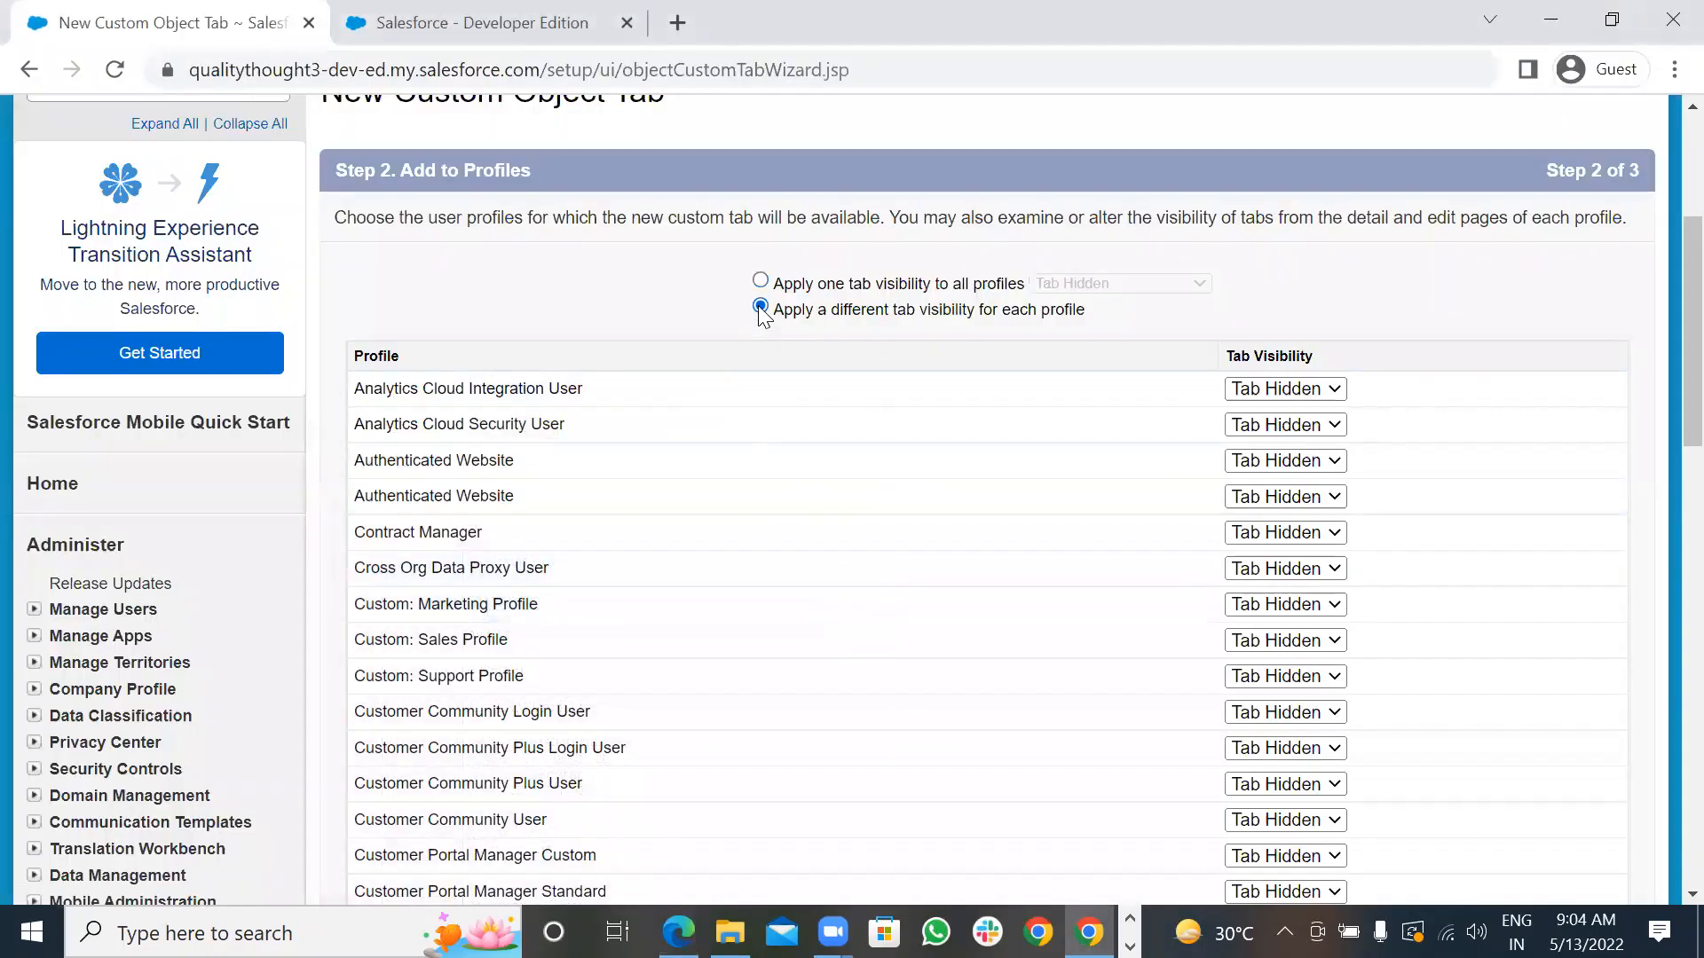
scroll(802, 506, down, 7)
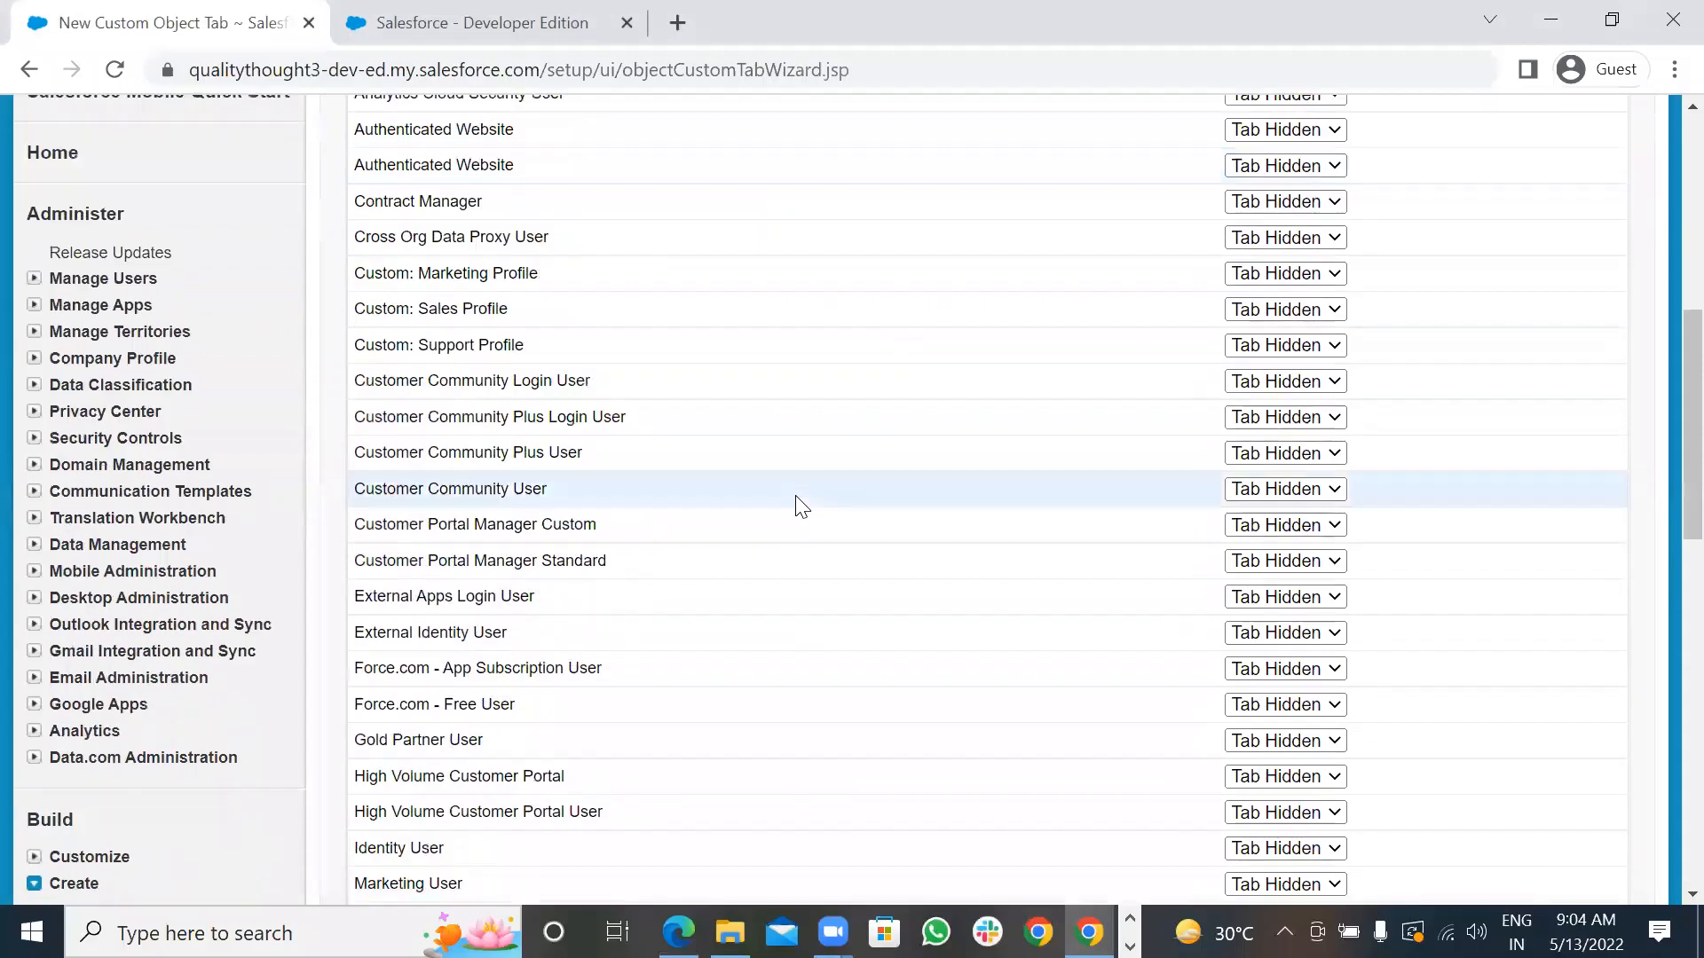
scroll(801, 506, down, 4)
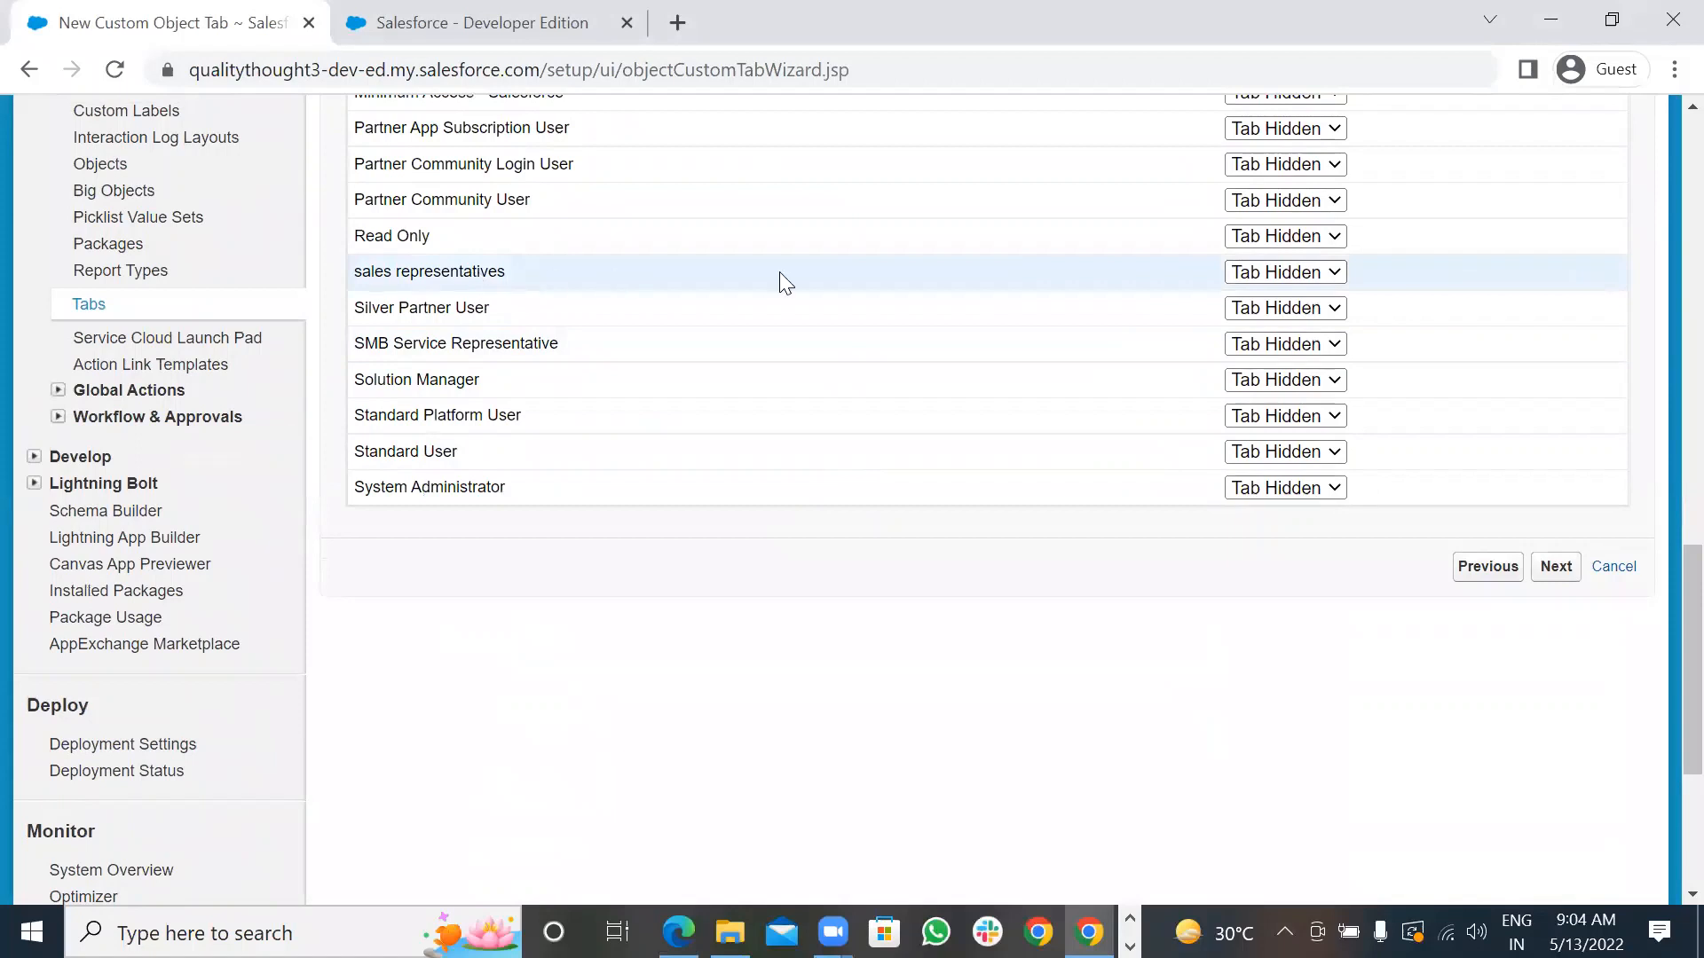
click(1338, 273)
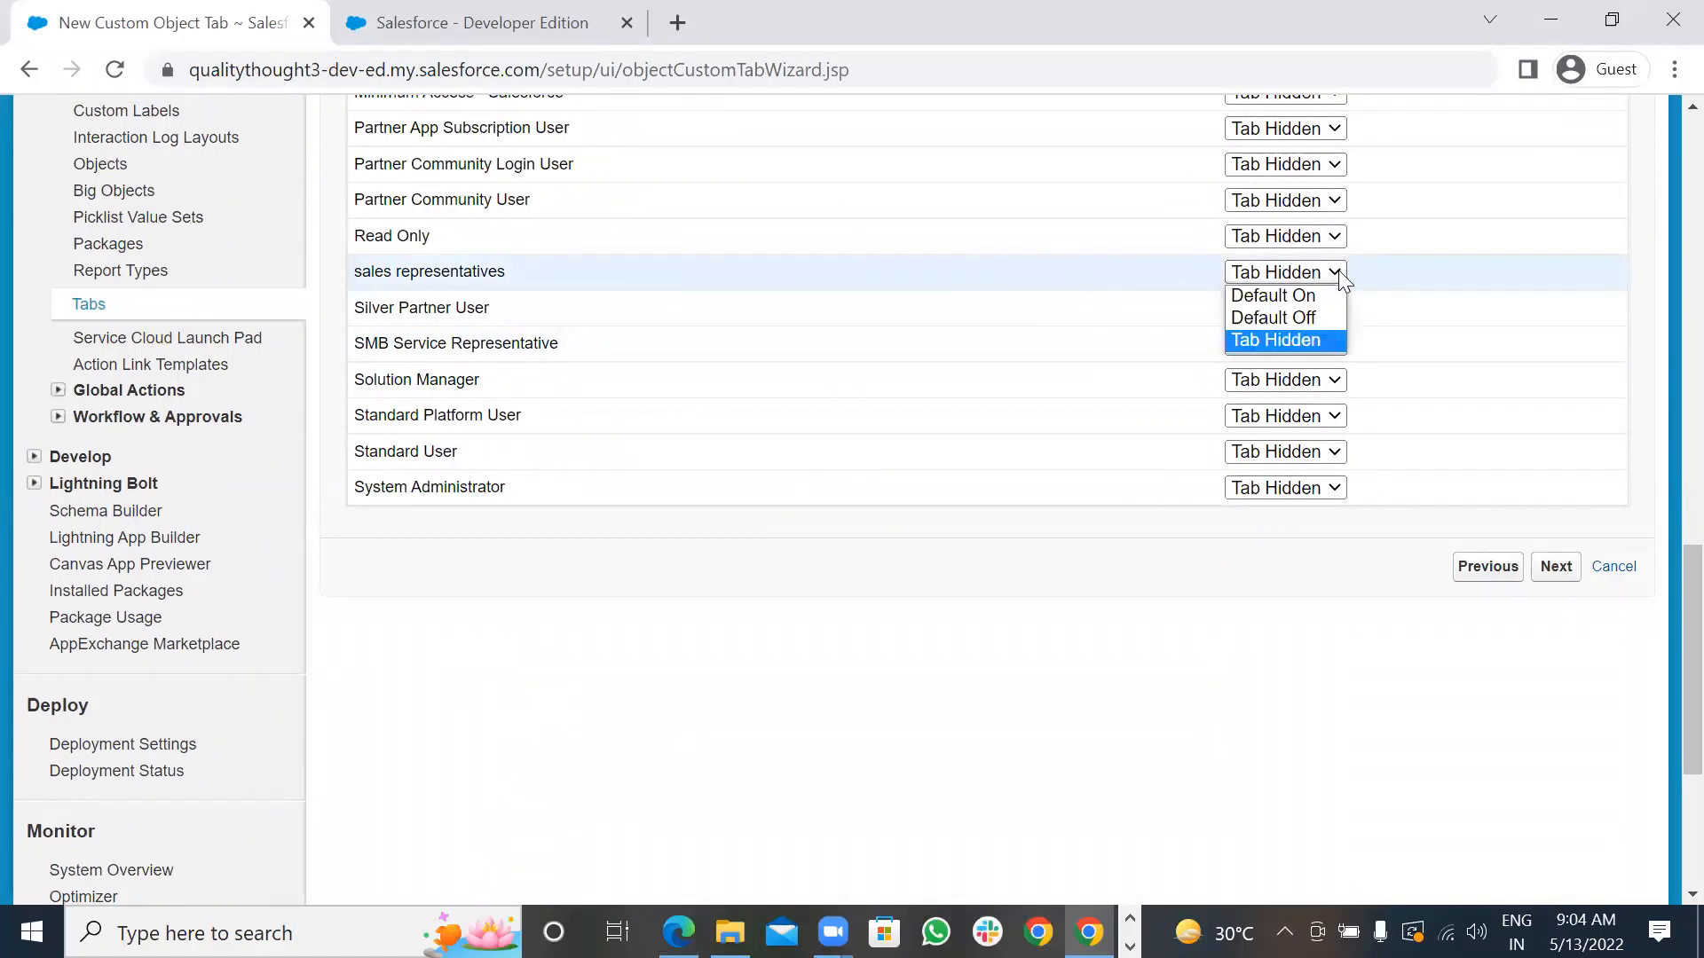
click(1278, 296)
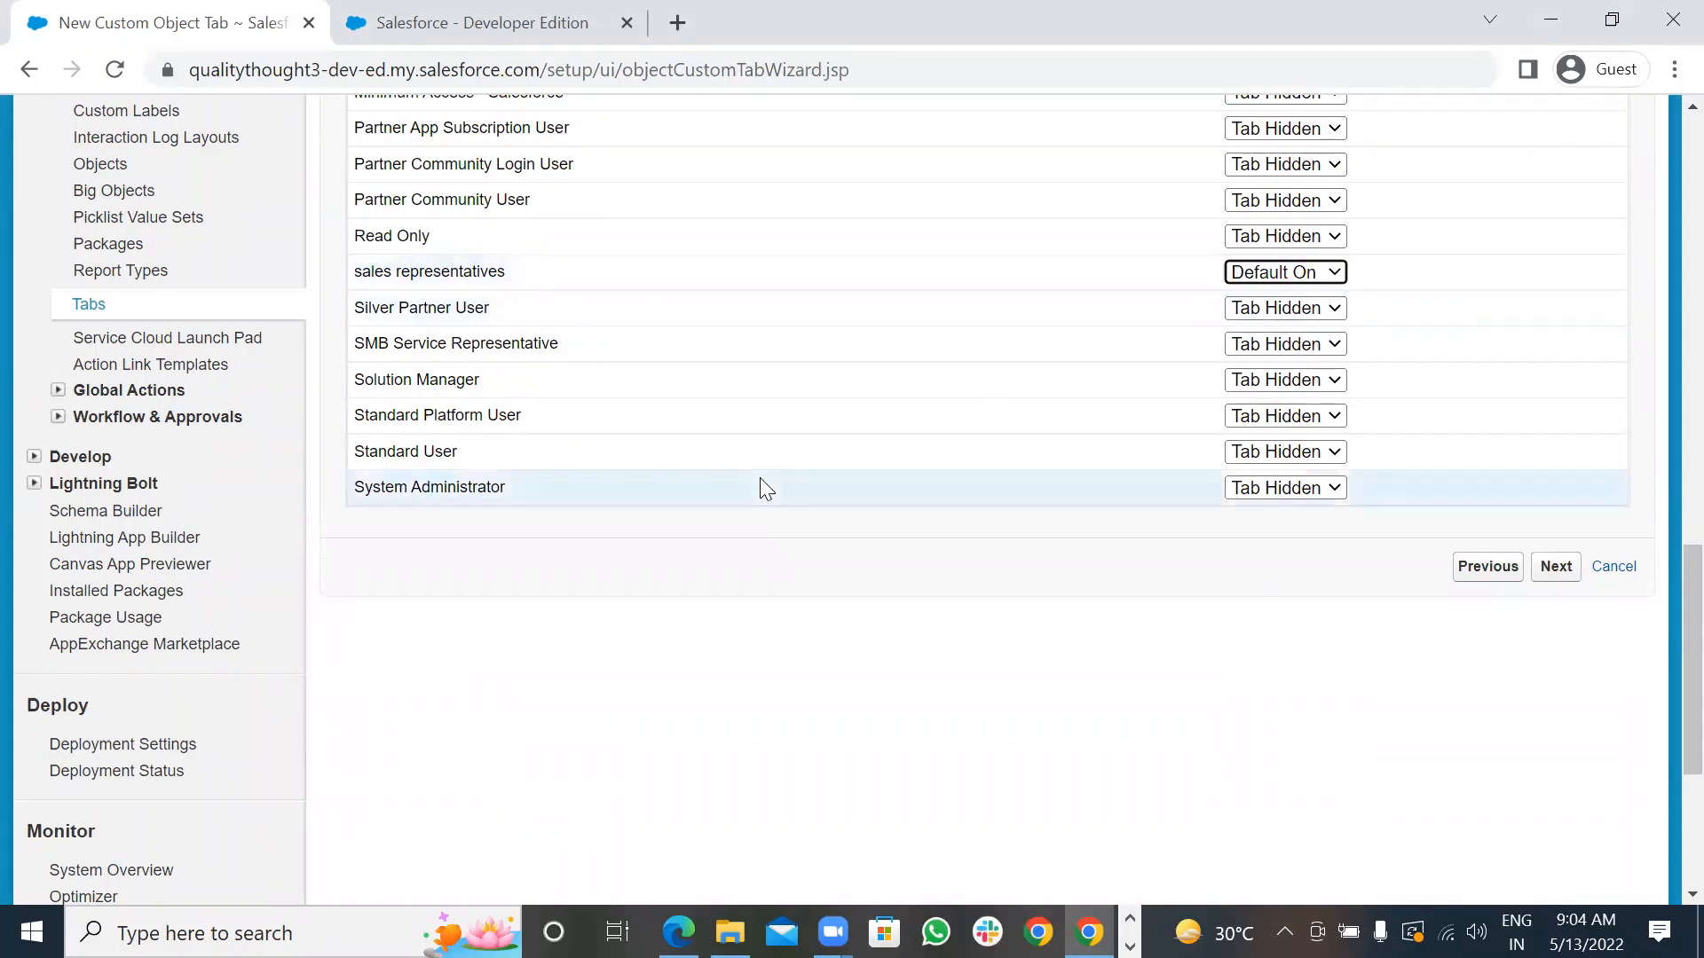
click(1335, 490)
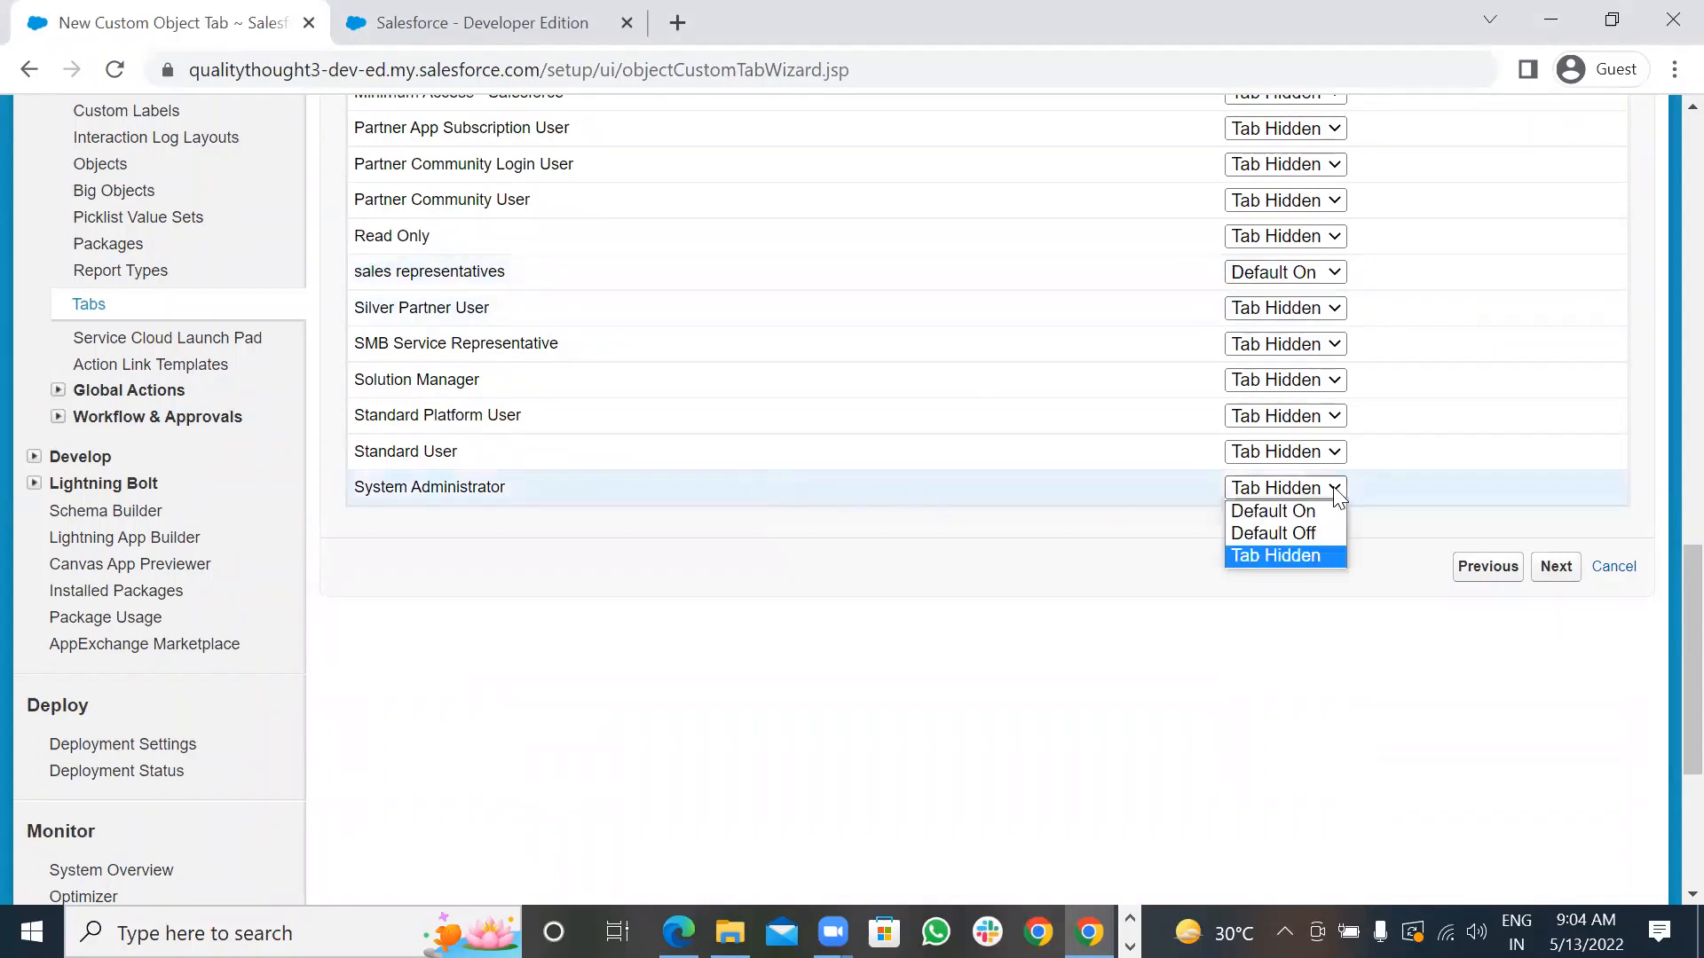
click(1278, 512)
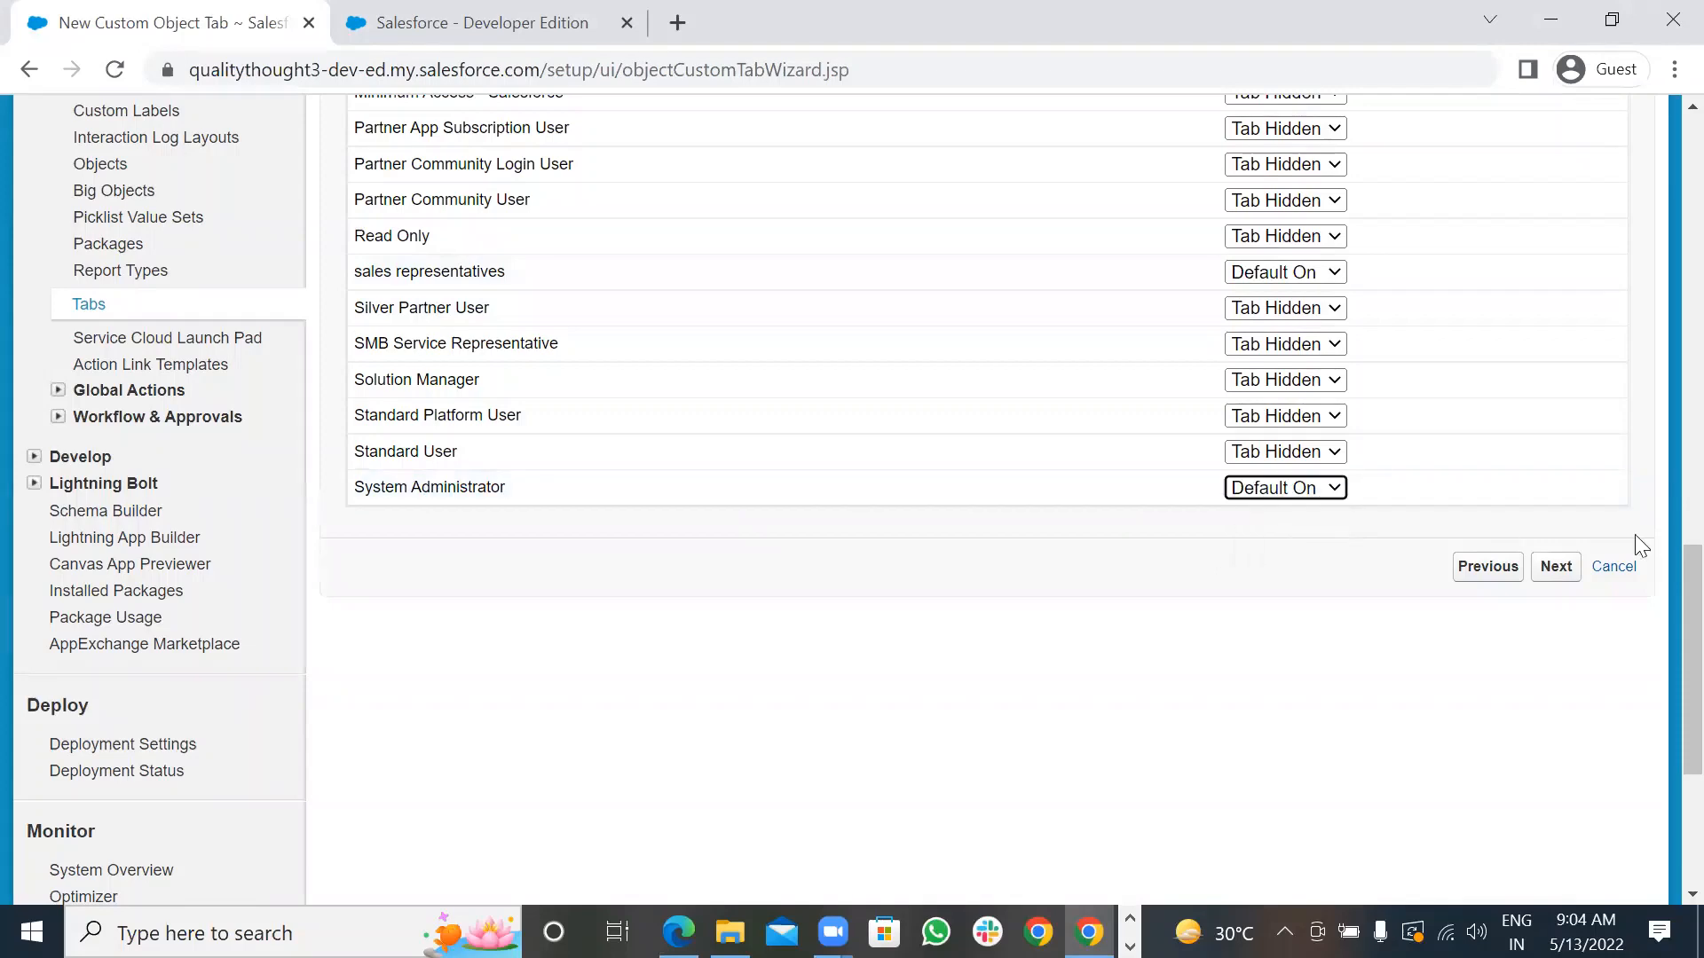
click(1560, 570)
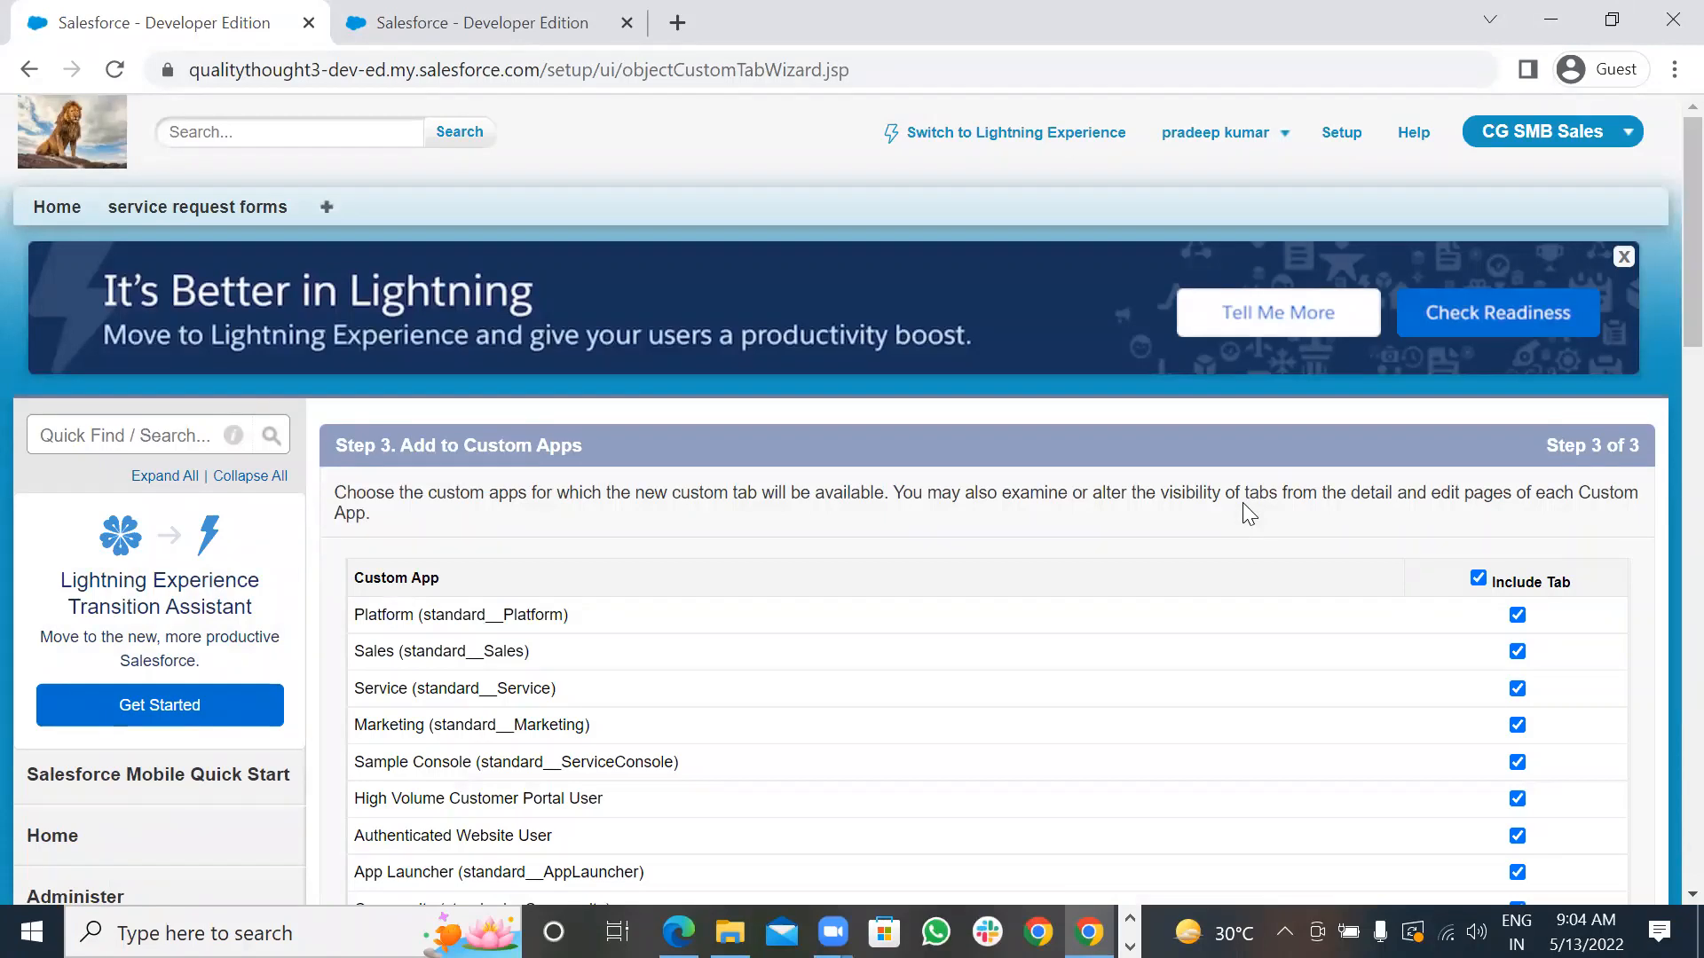
- Include the tab only in the CG SMB Sales and CG SMB Sales Lightning apps, and save it
scroll(878, 384, down, 3)
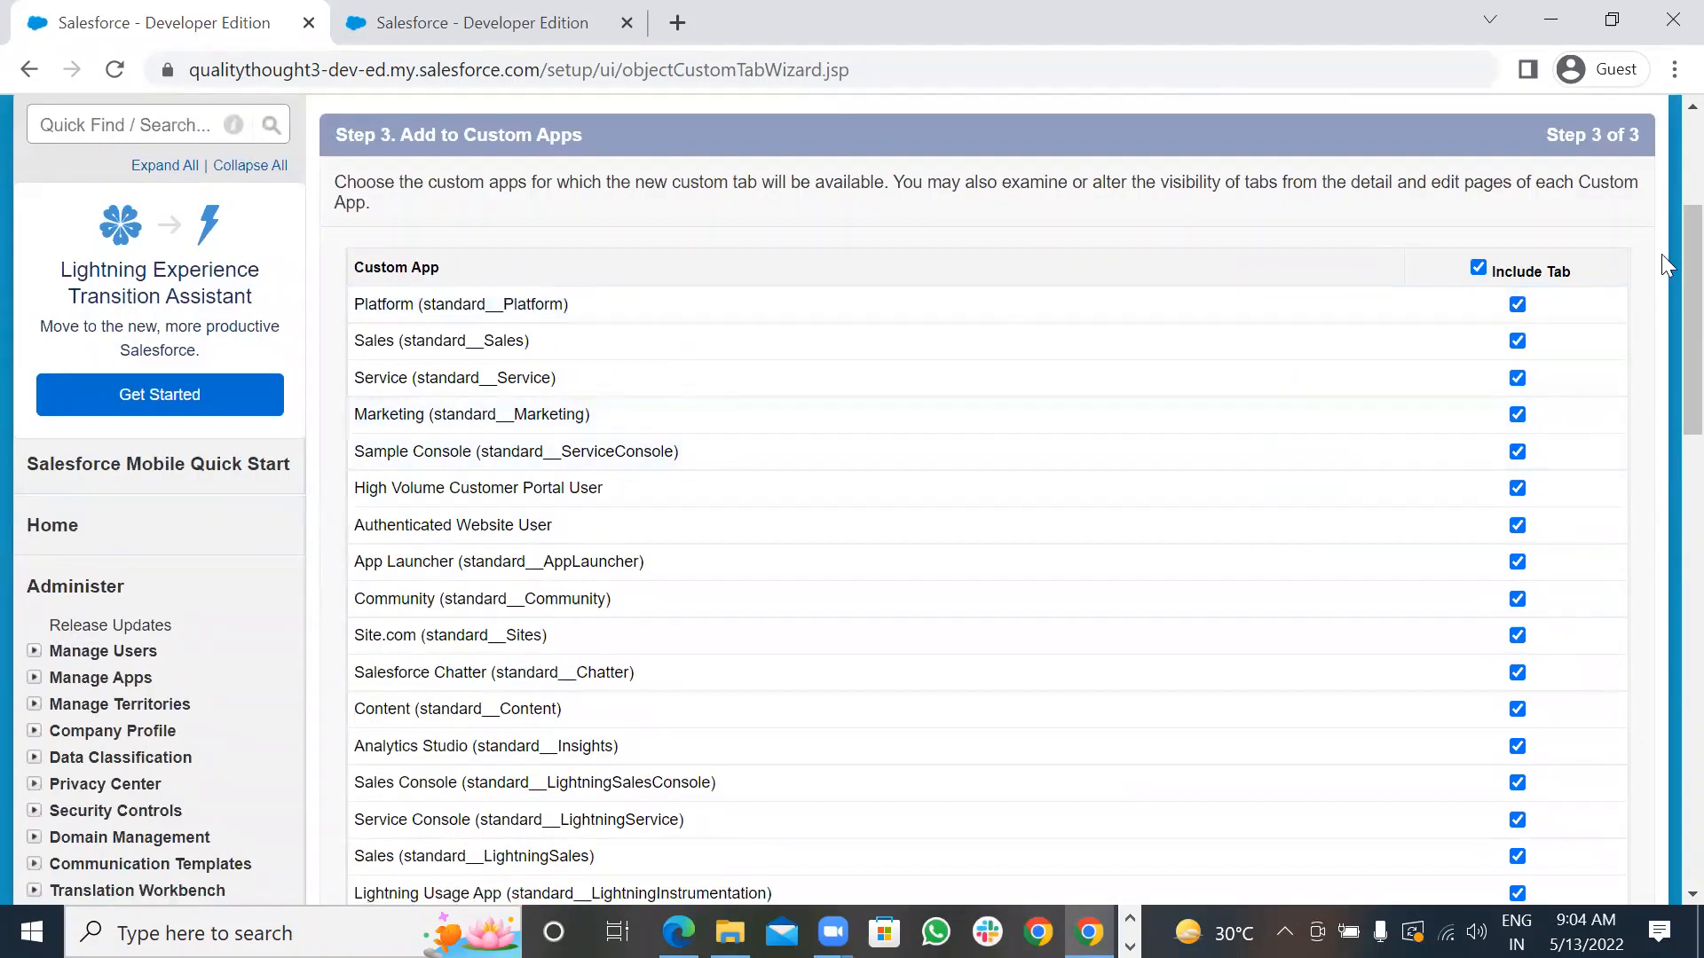
click(1477, 267)
scroll(1221, 461, down, 4)
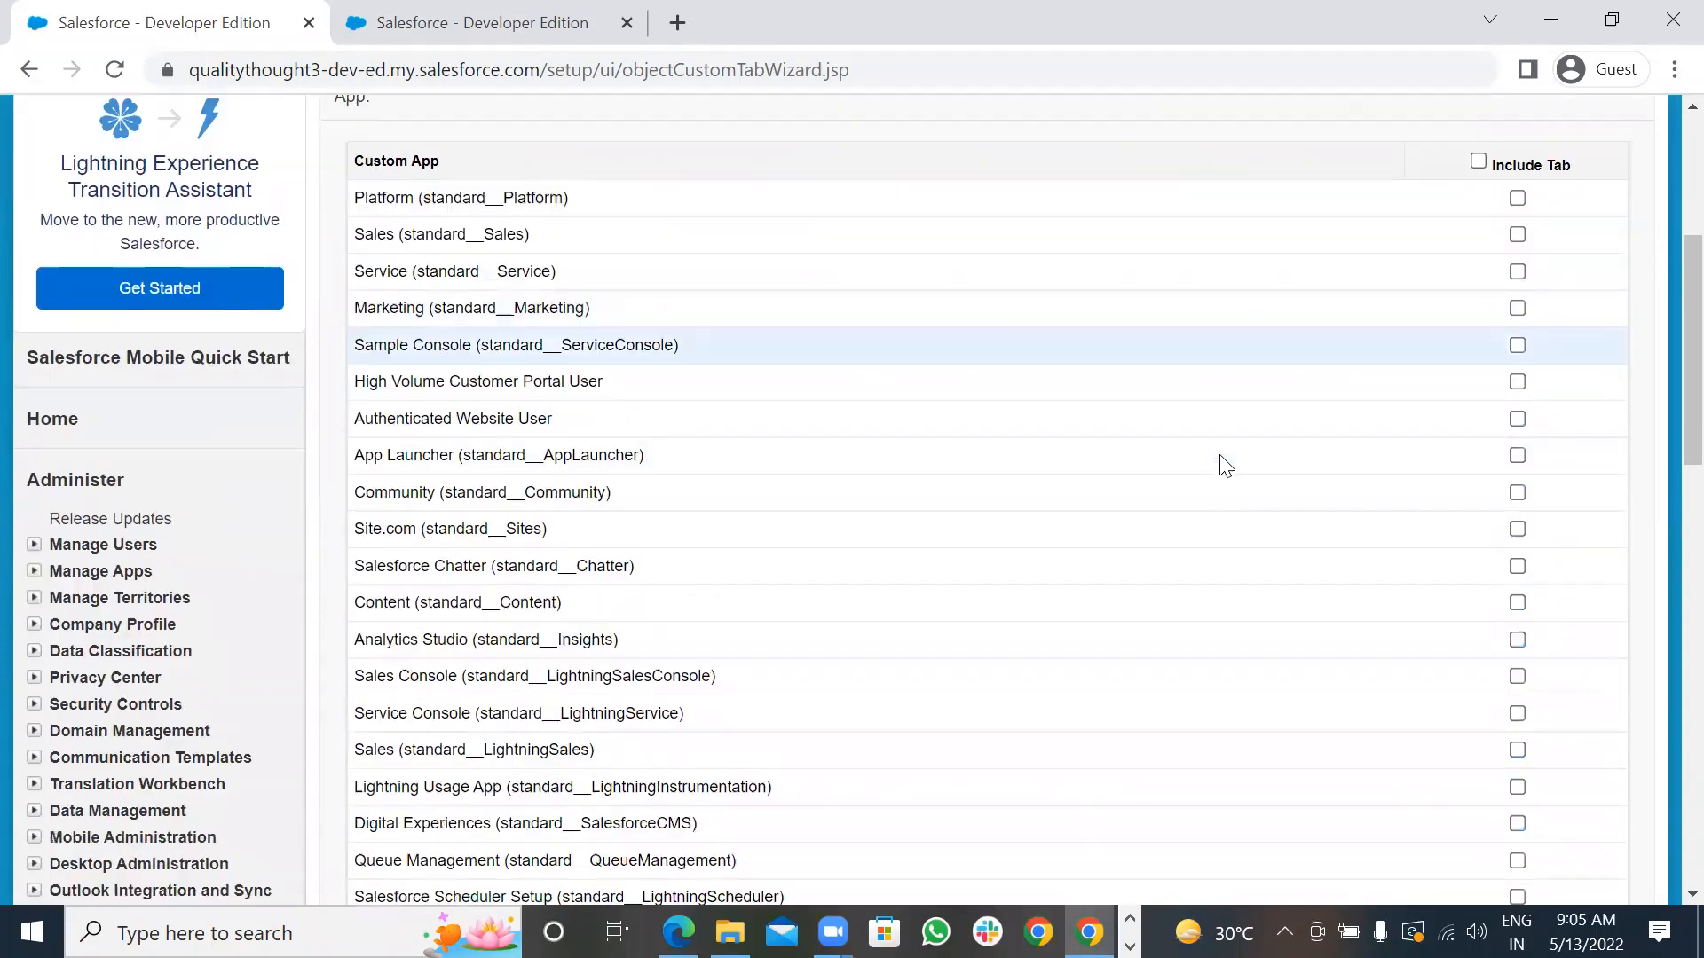
scroll(1221, 464, down, 6)
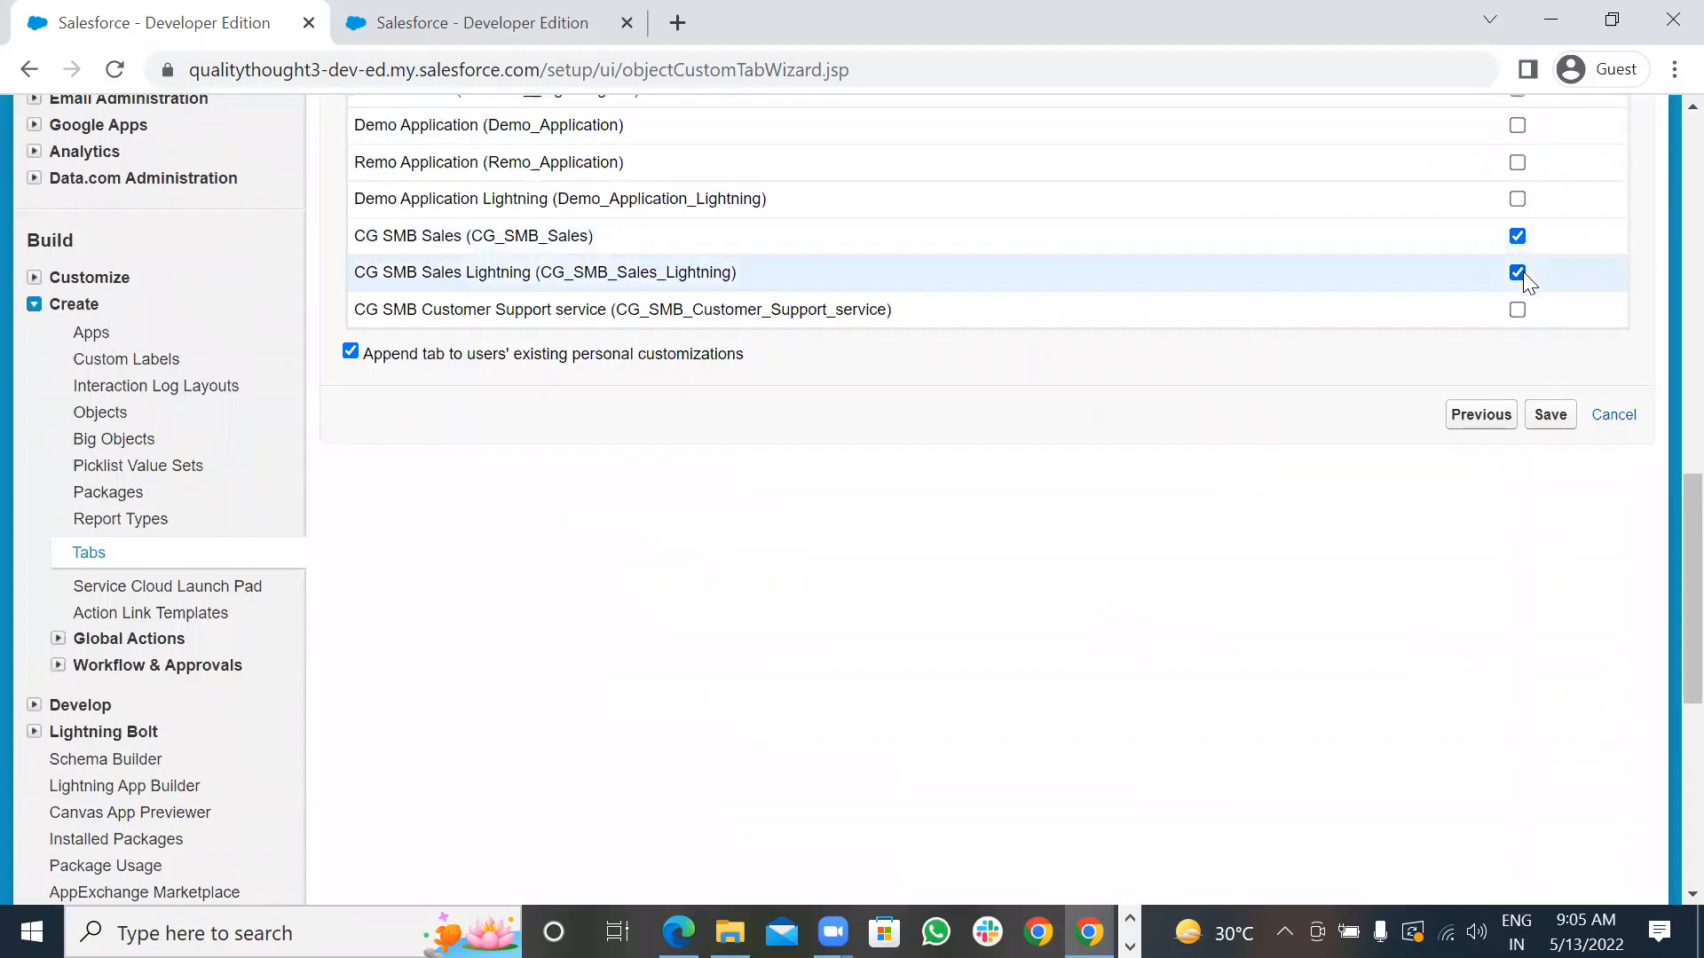
click(1550, 417)
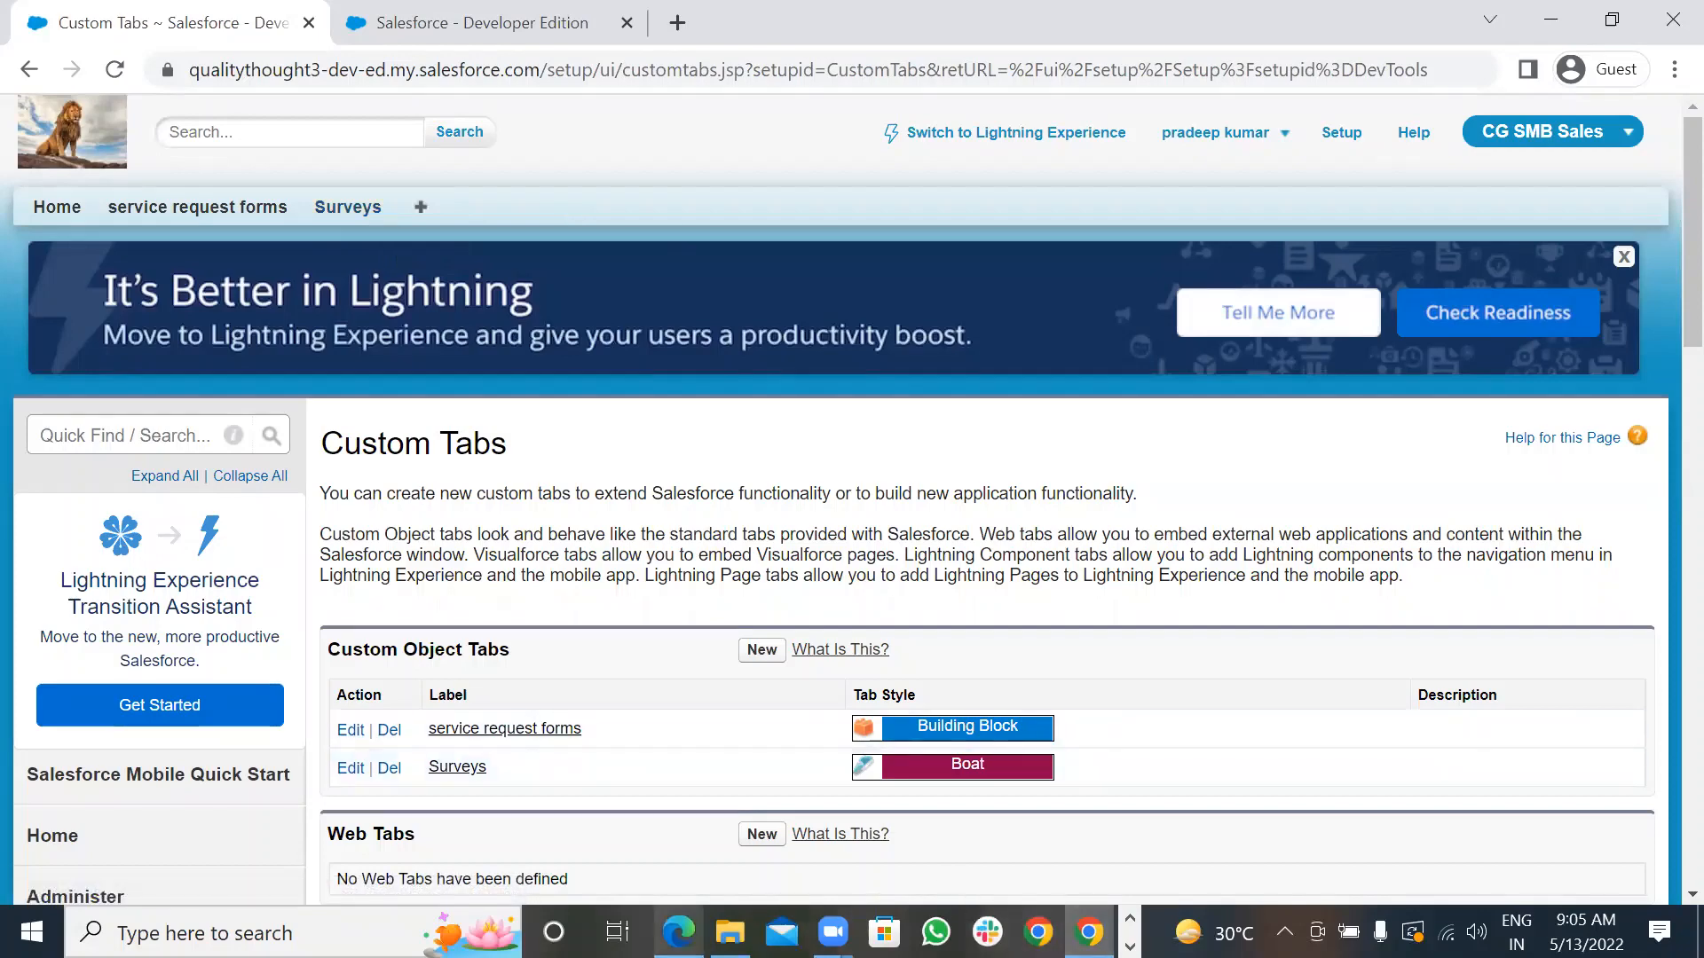
- Switch to the Data Dictionary PDF and review the requirements of user story Us-00007
click(679, 931)
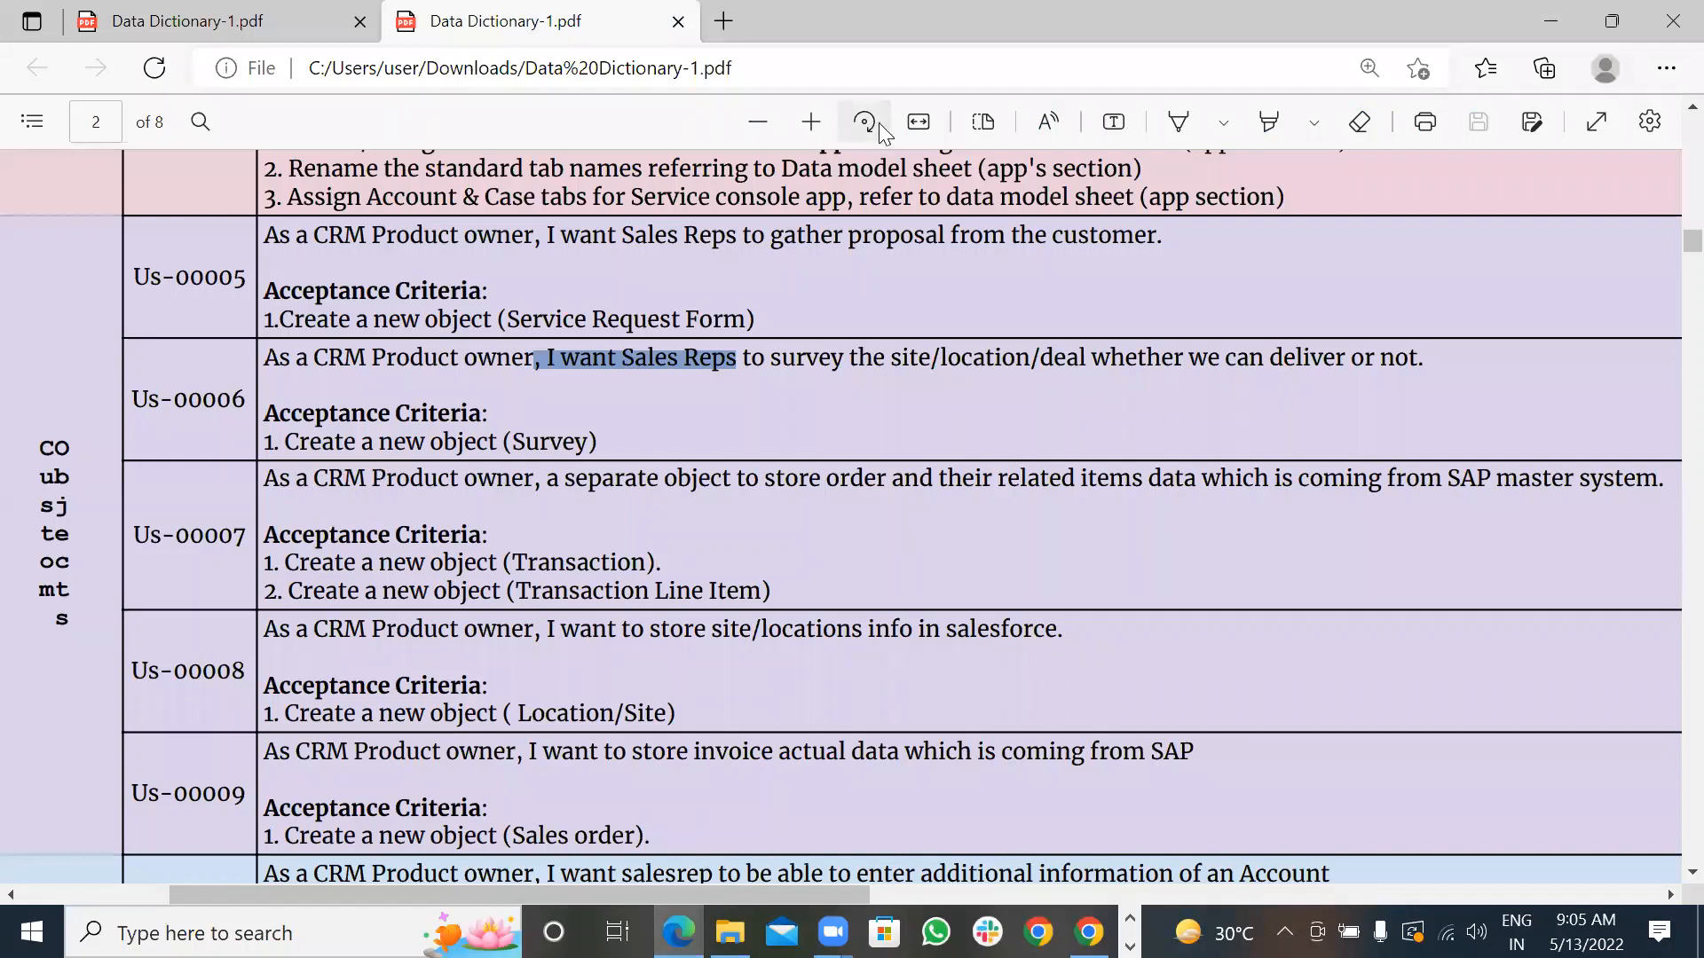
click(800, 51)
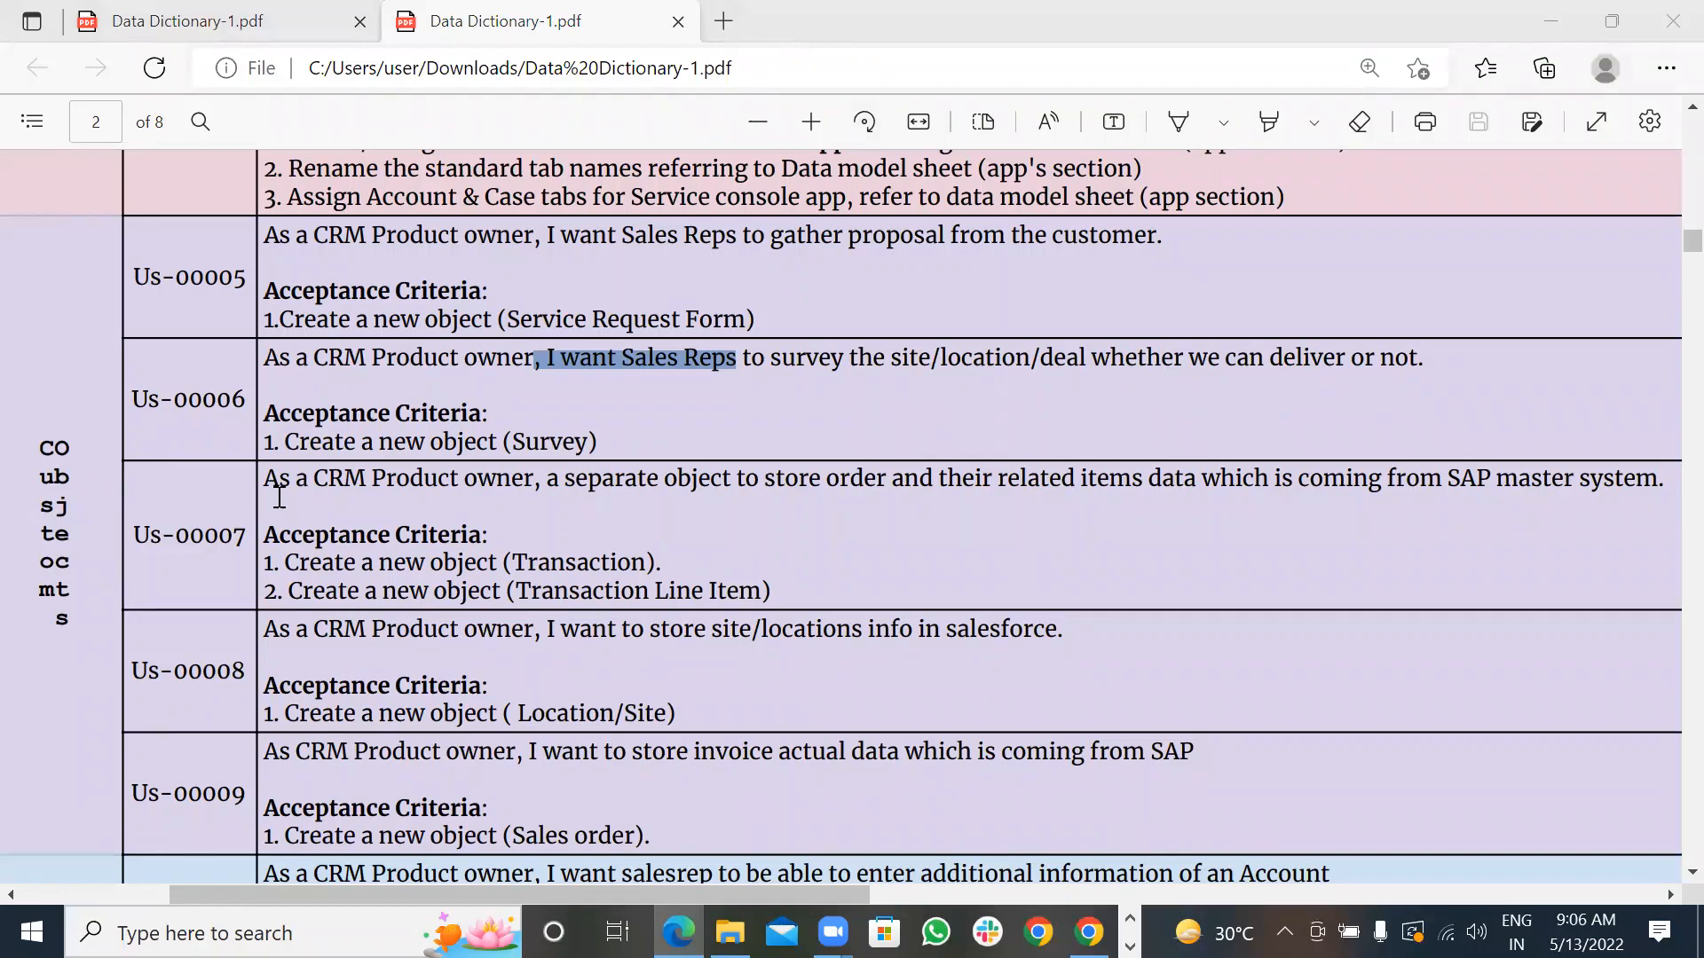
drag(270, 481, 841, 591)
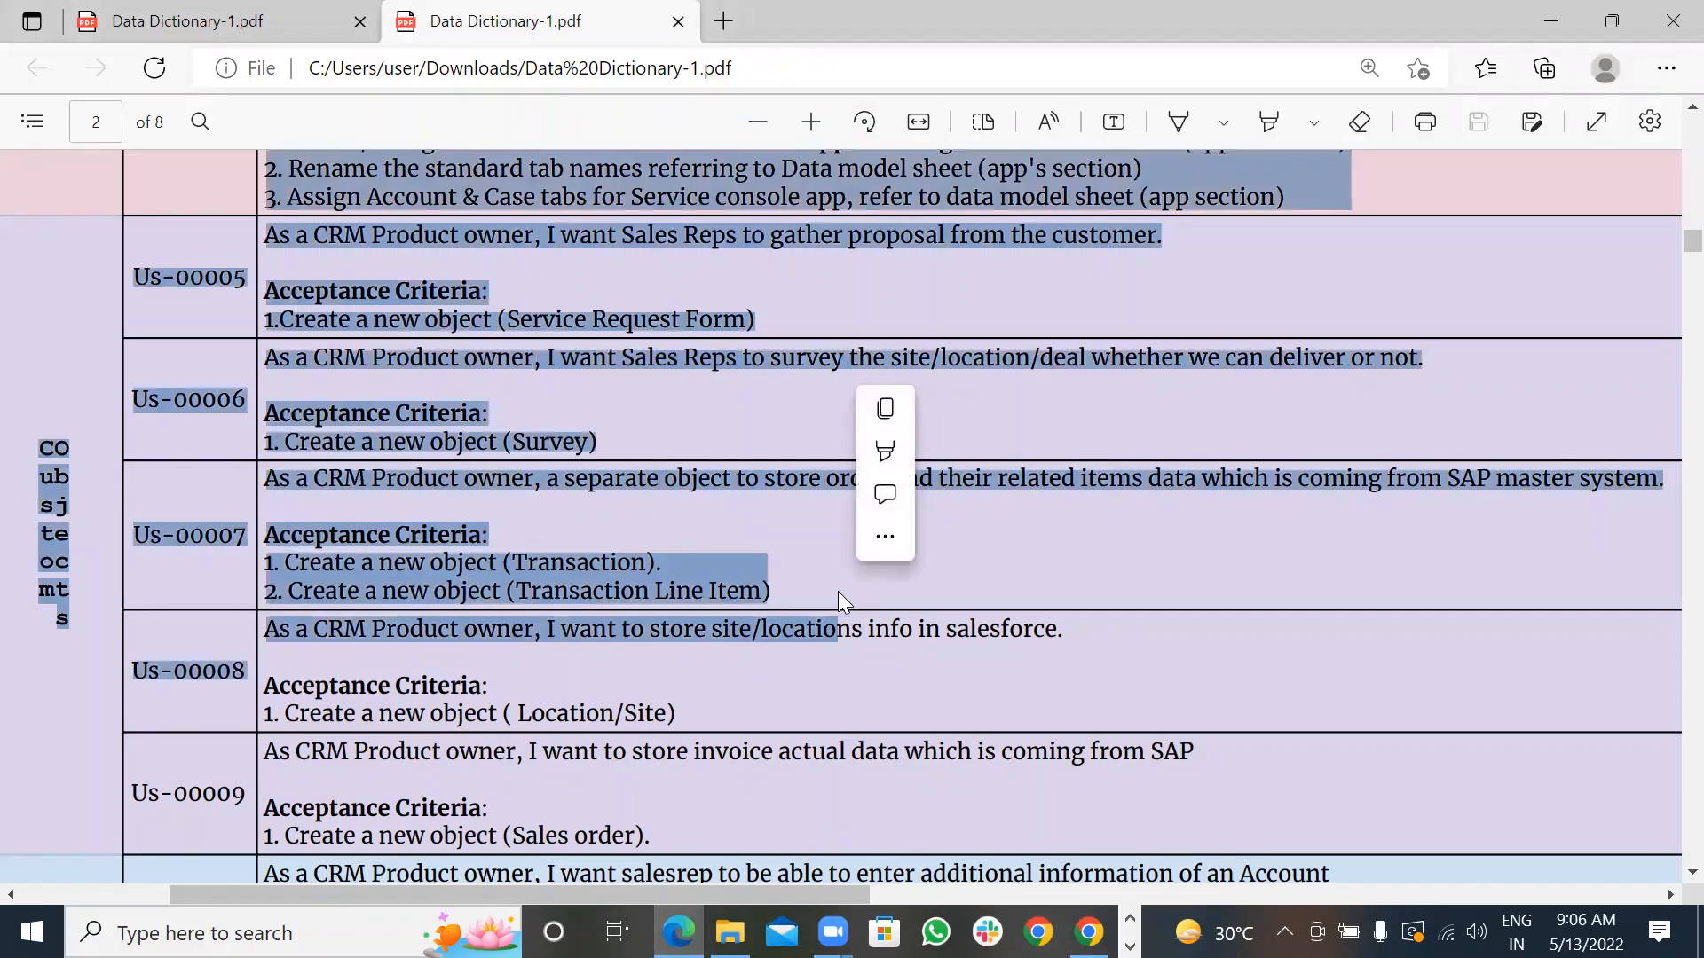
- Clear the text selection in the PDF, switch back to Salesforce, and open the custom objects list in Setup
click(809, 569)
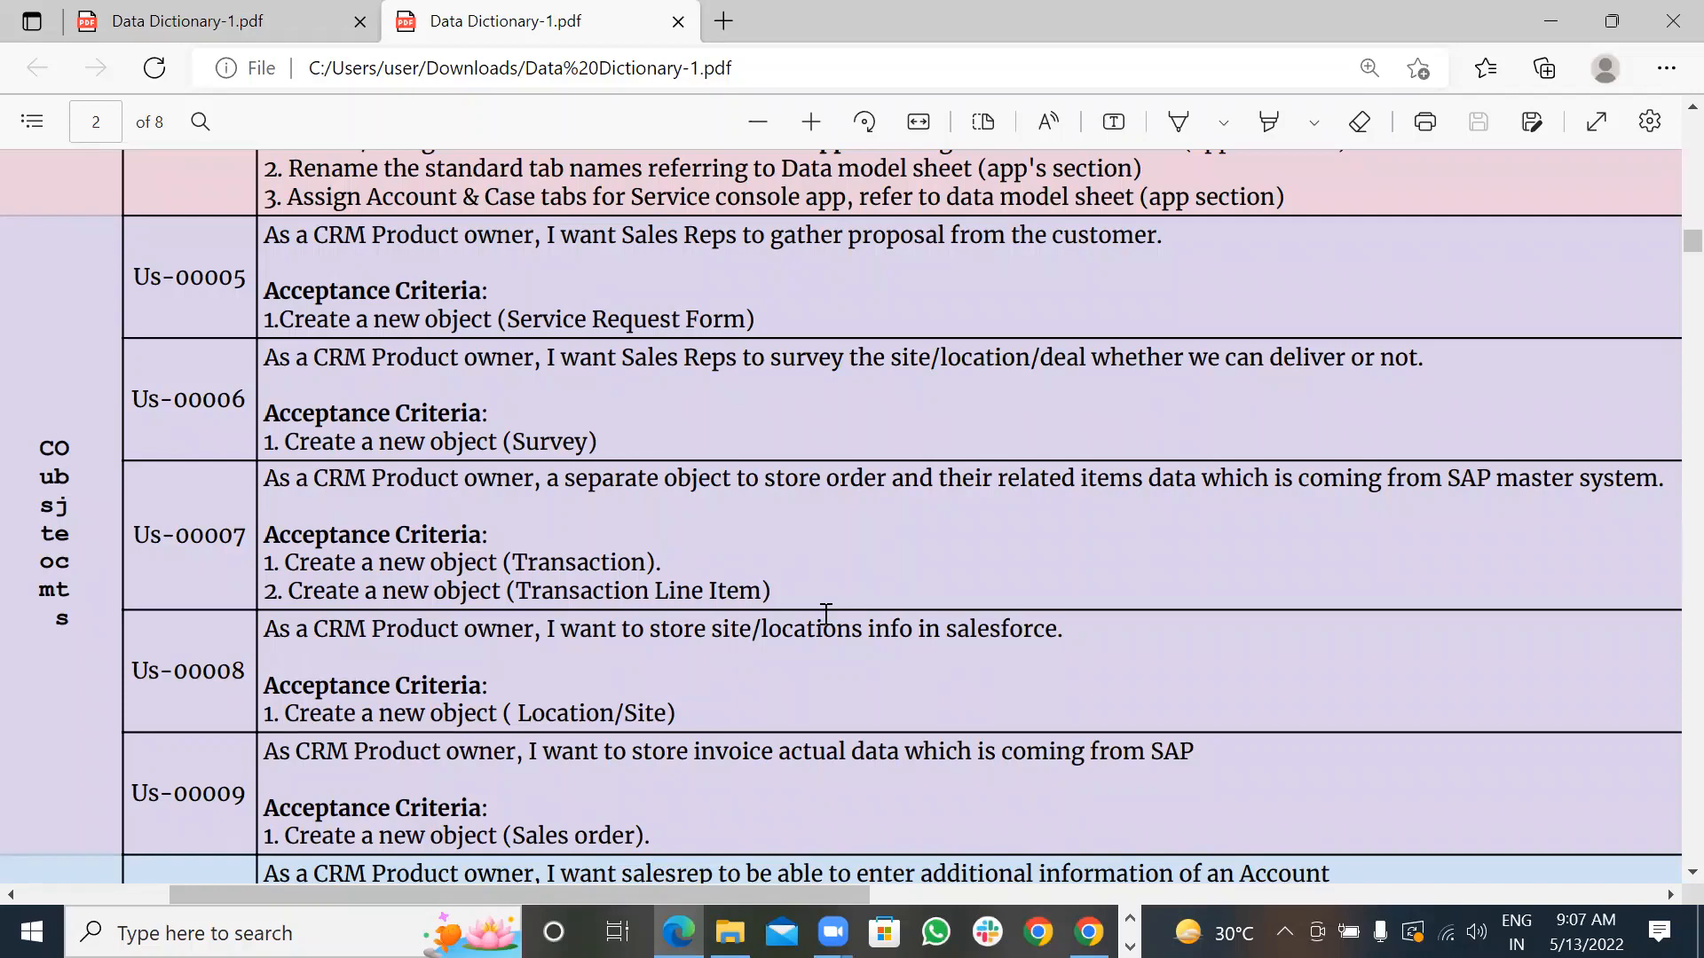
click(1089, 932)
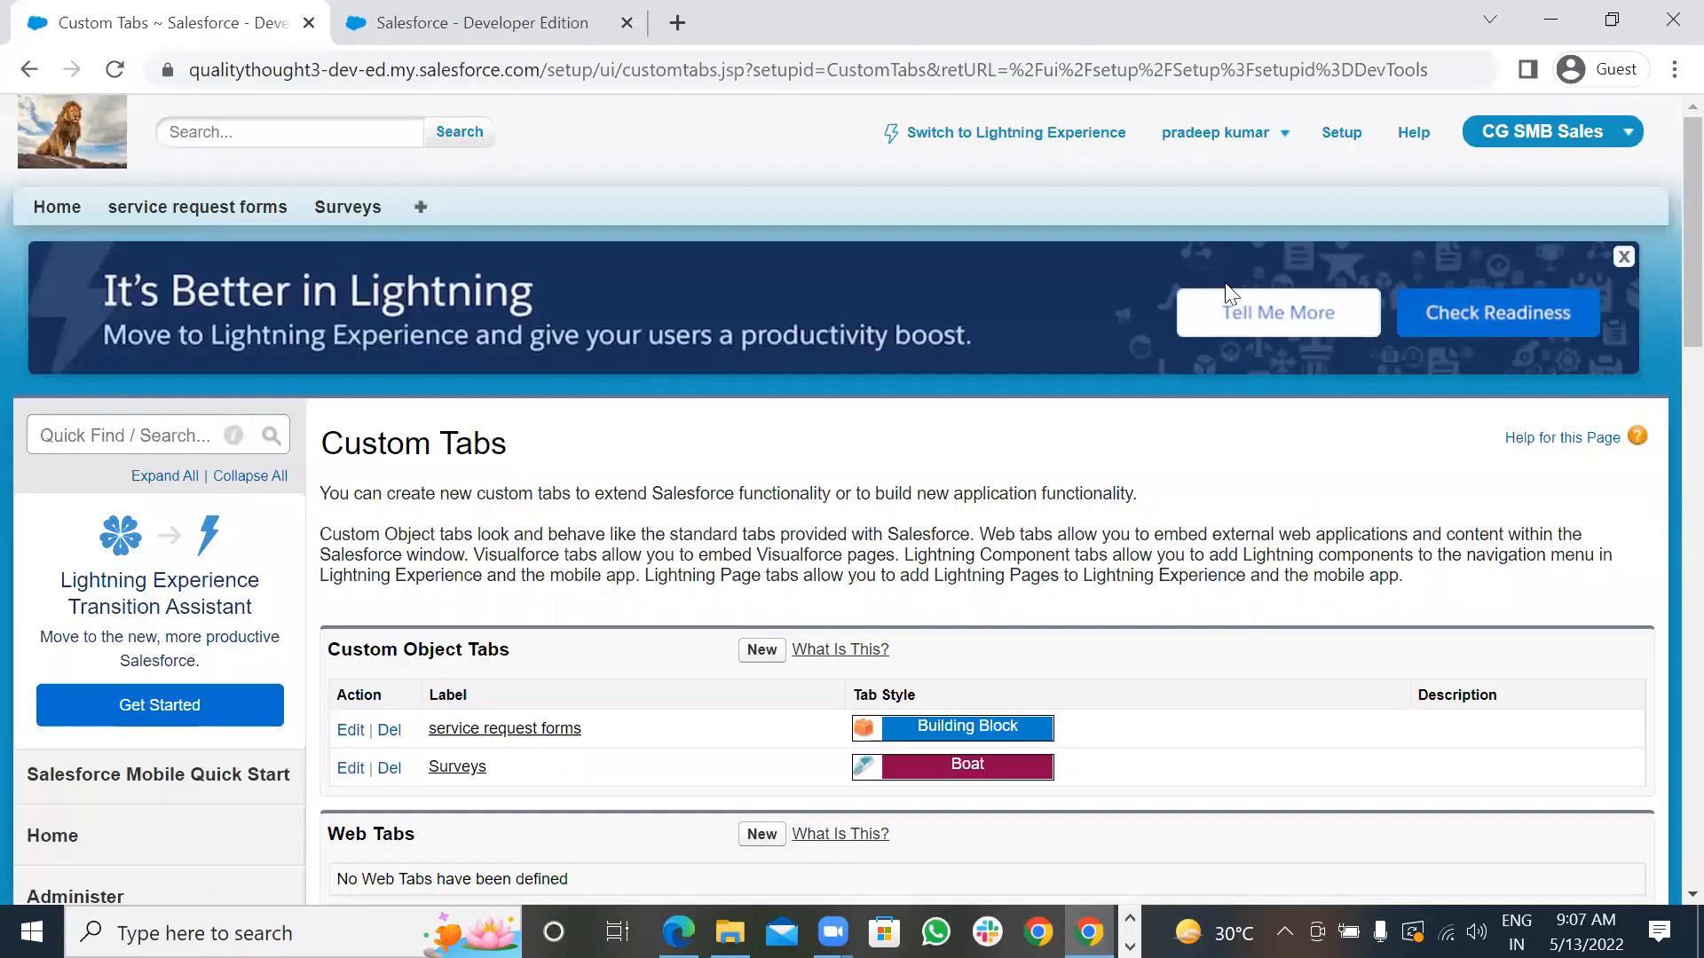
click(1336, 135)
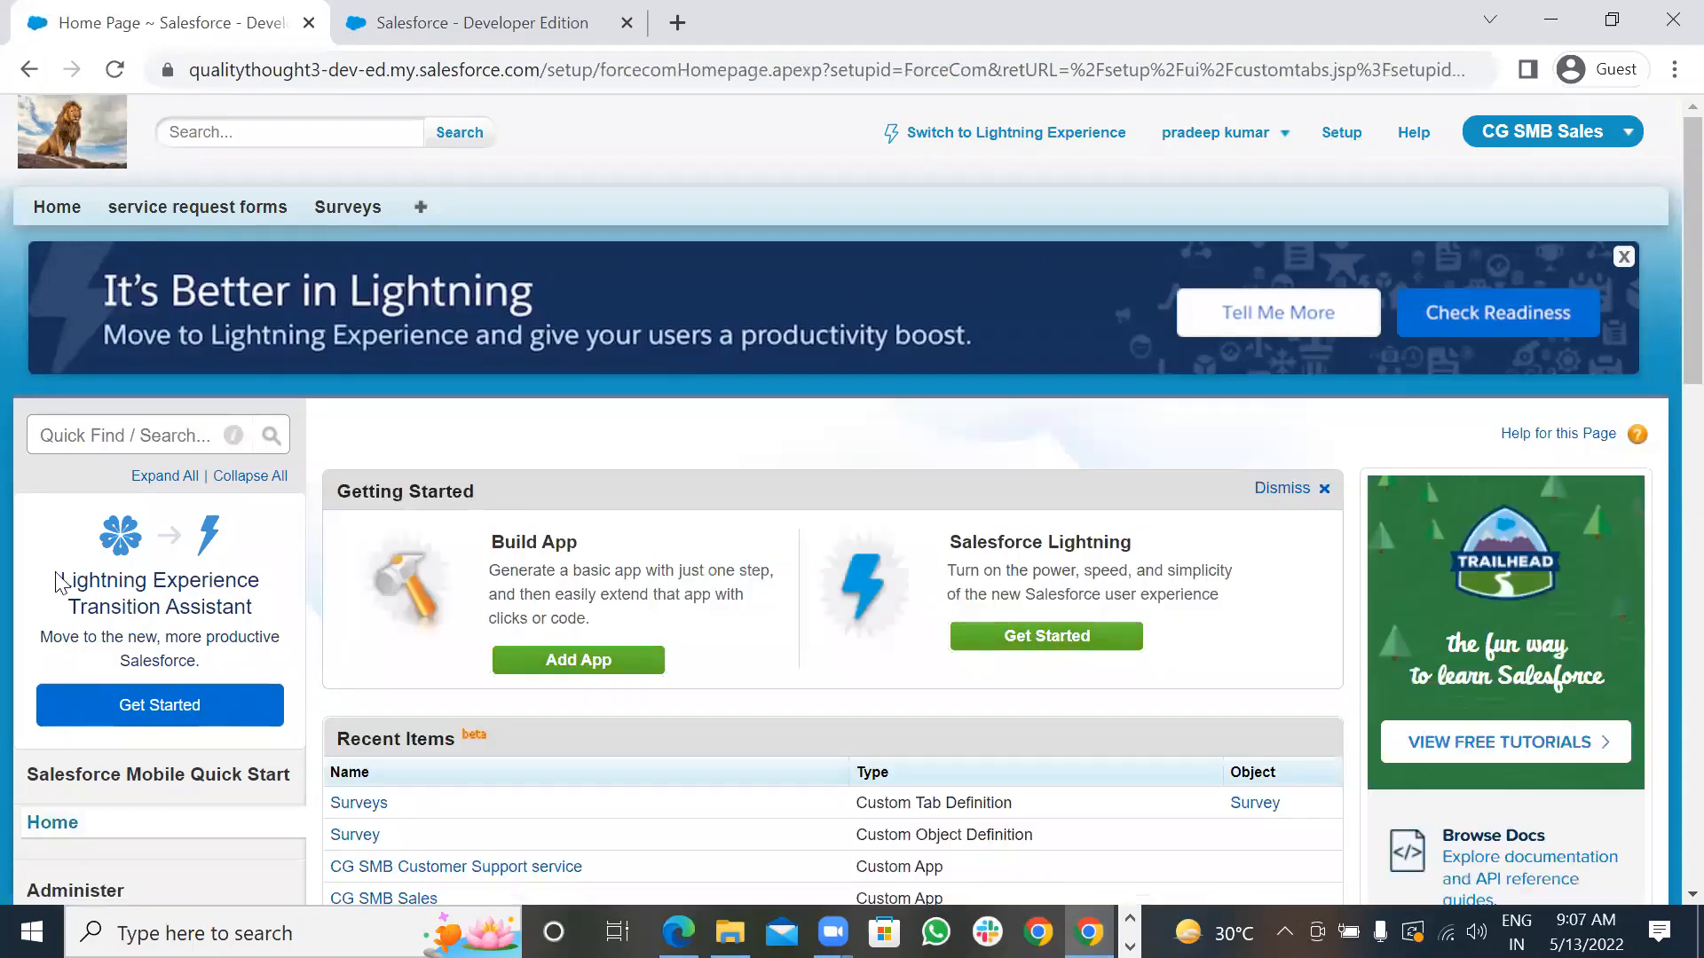
scroll(60, 586, down, 1)
scroll(61, 585, down, 10)
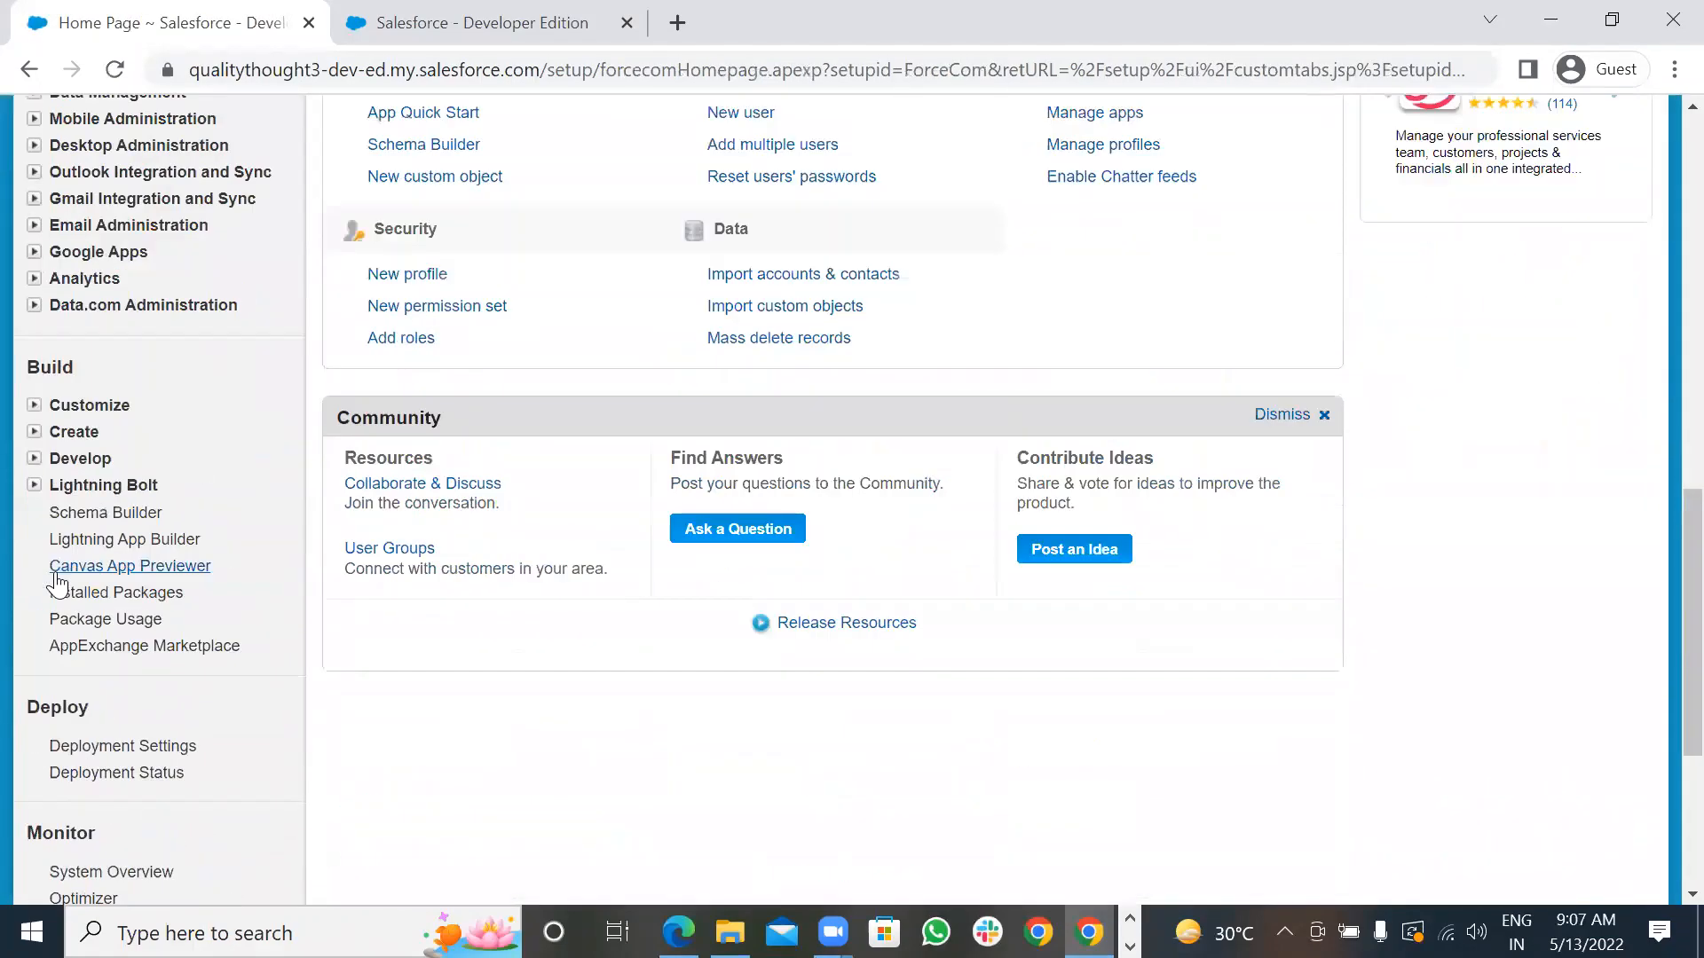
scroll(57, 581, up, 1)
scroll(57, 581, up, 2)
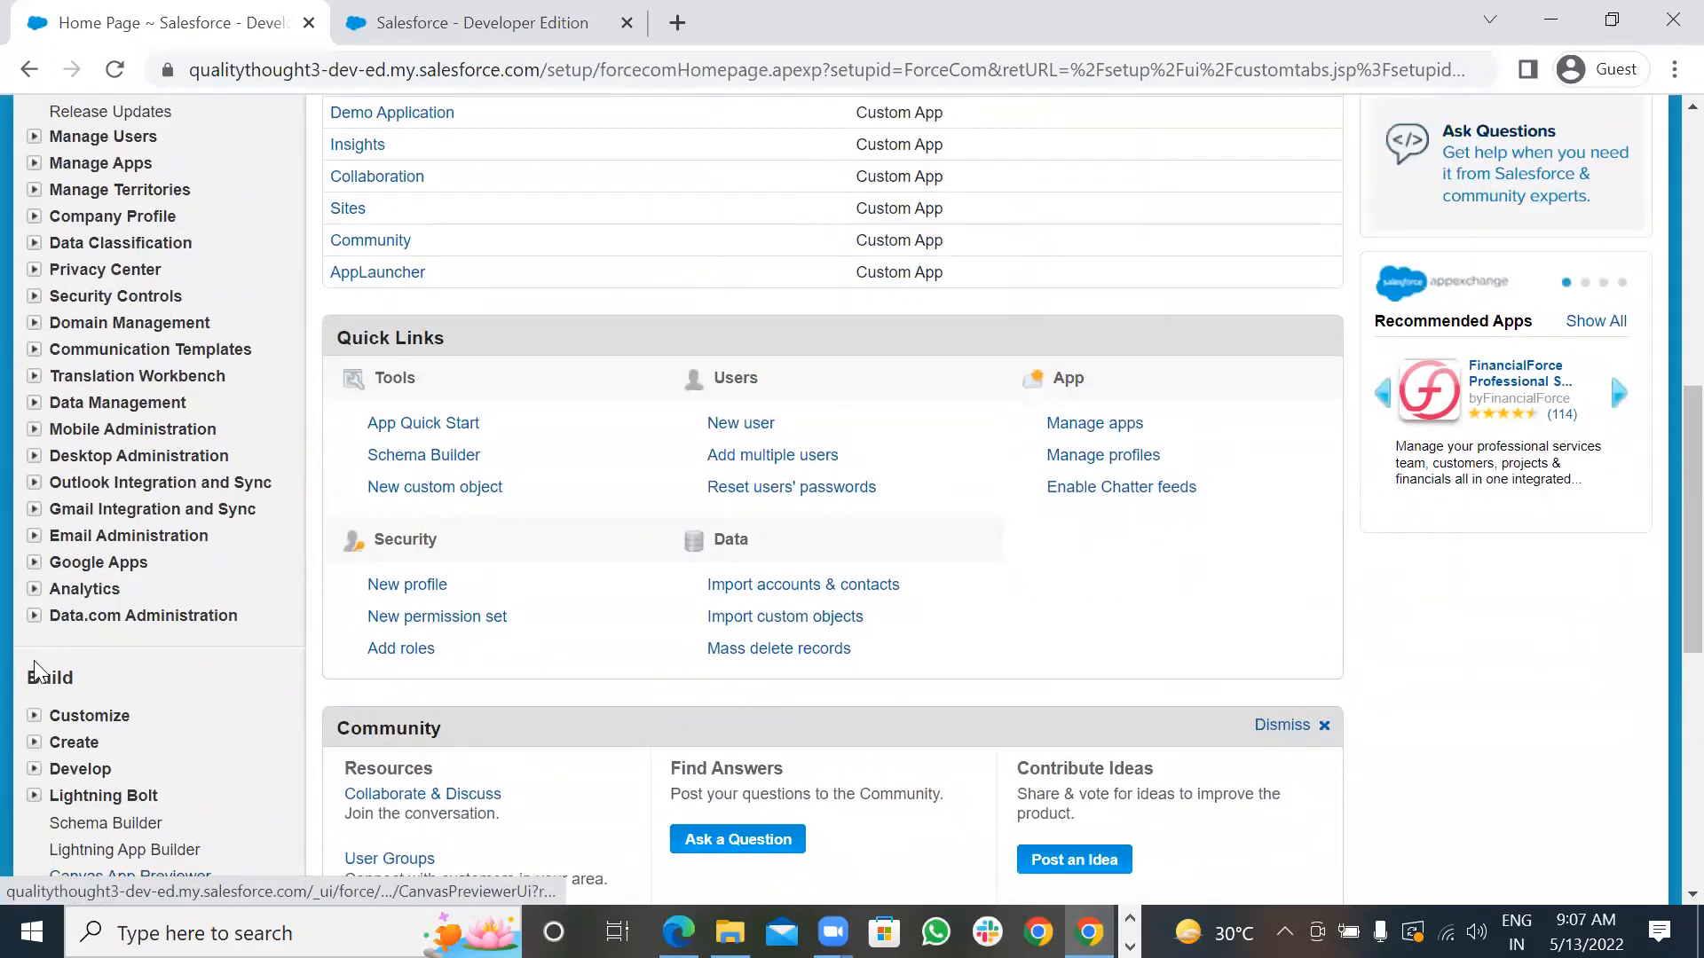
scroll(36, 672, down, 3)
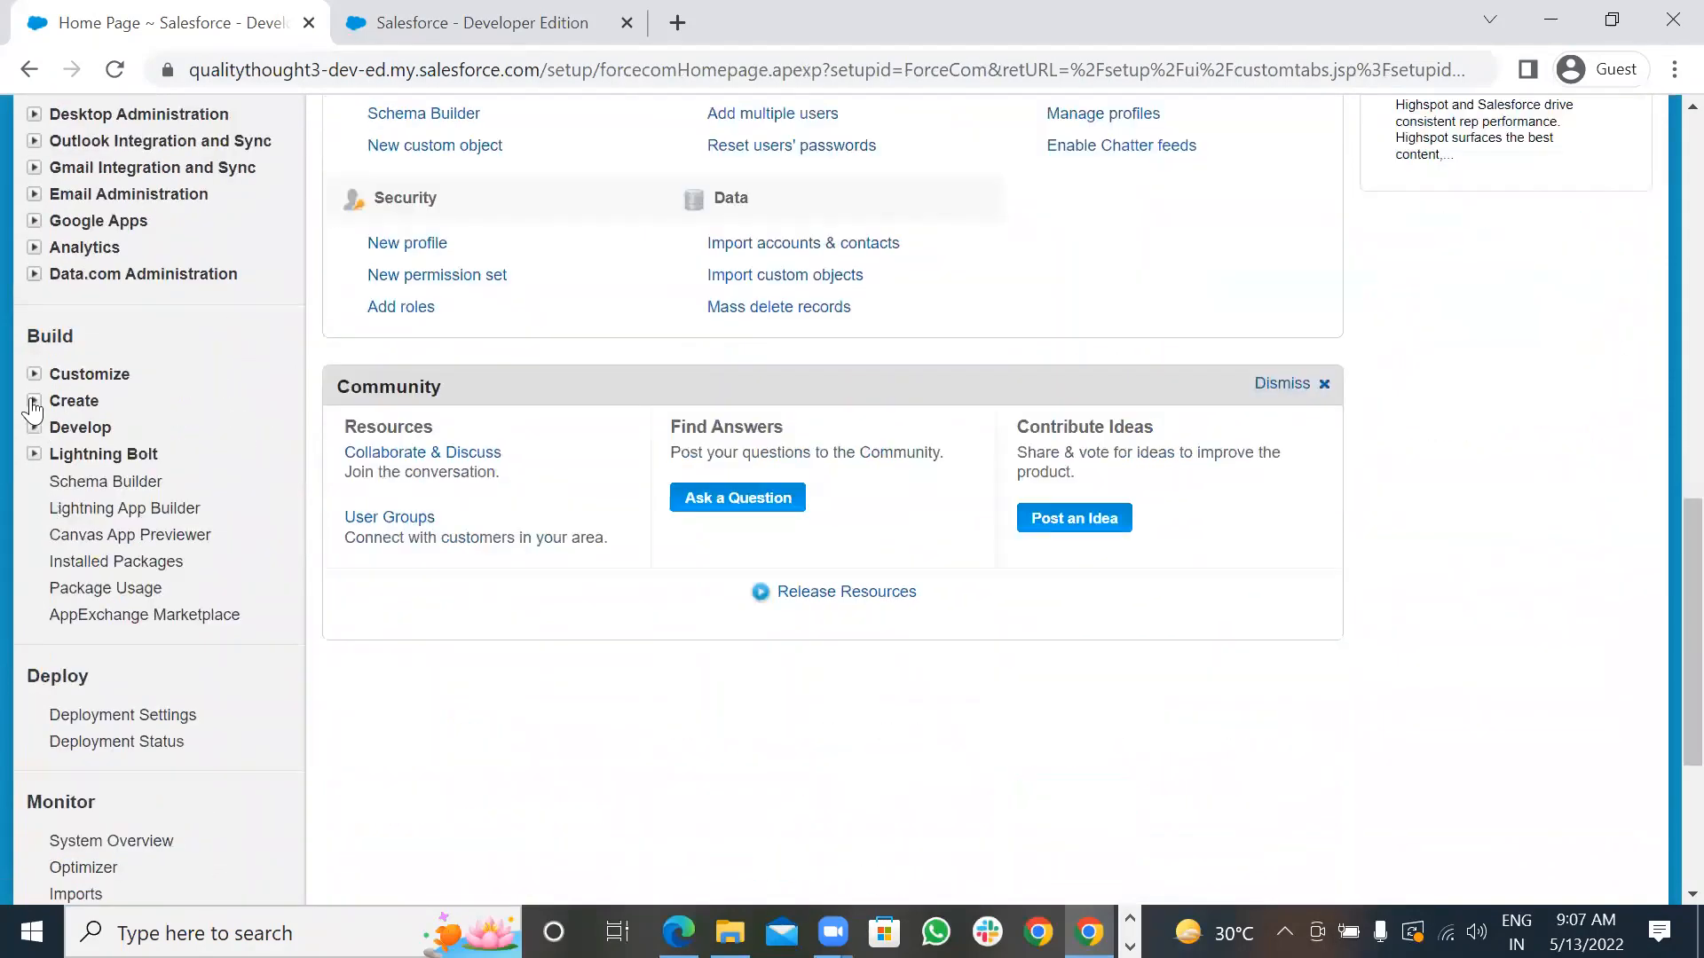
click(33, 401)
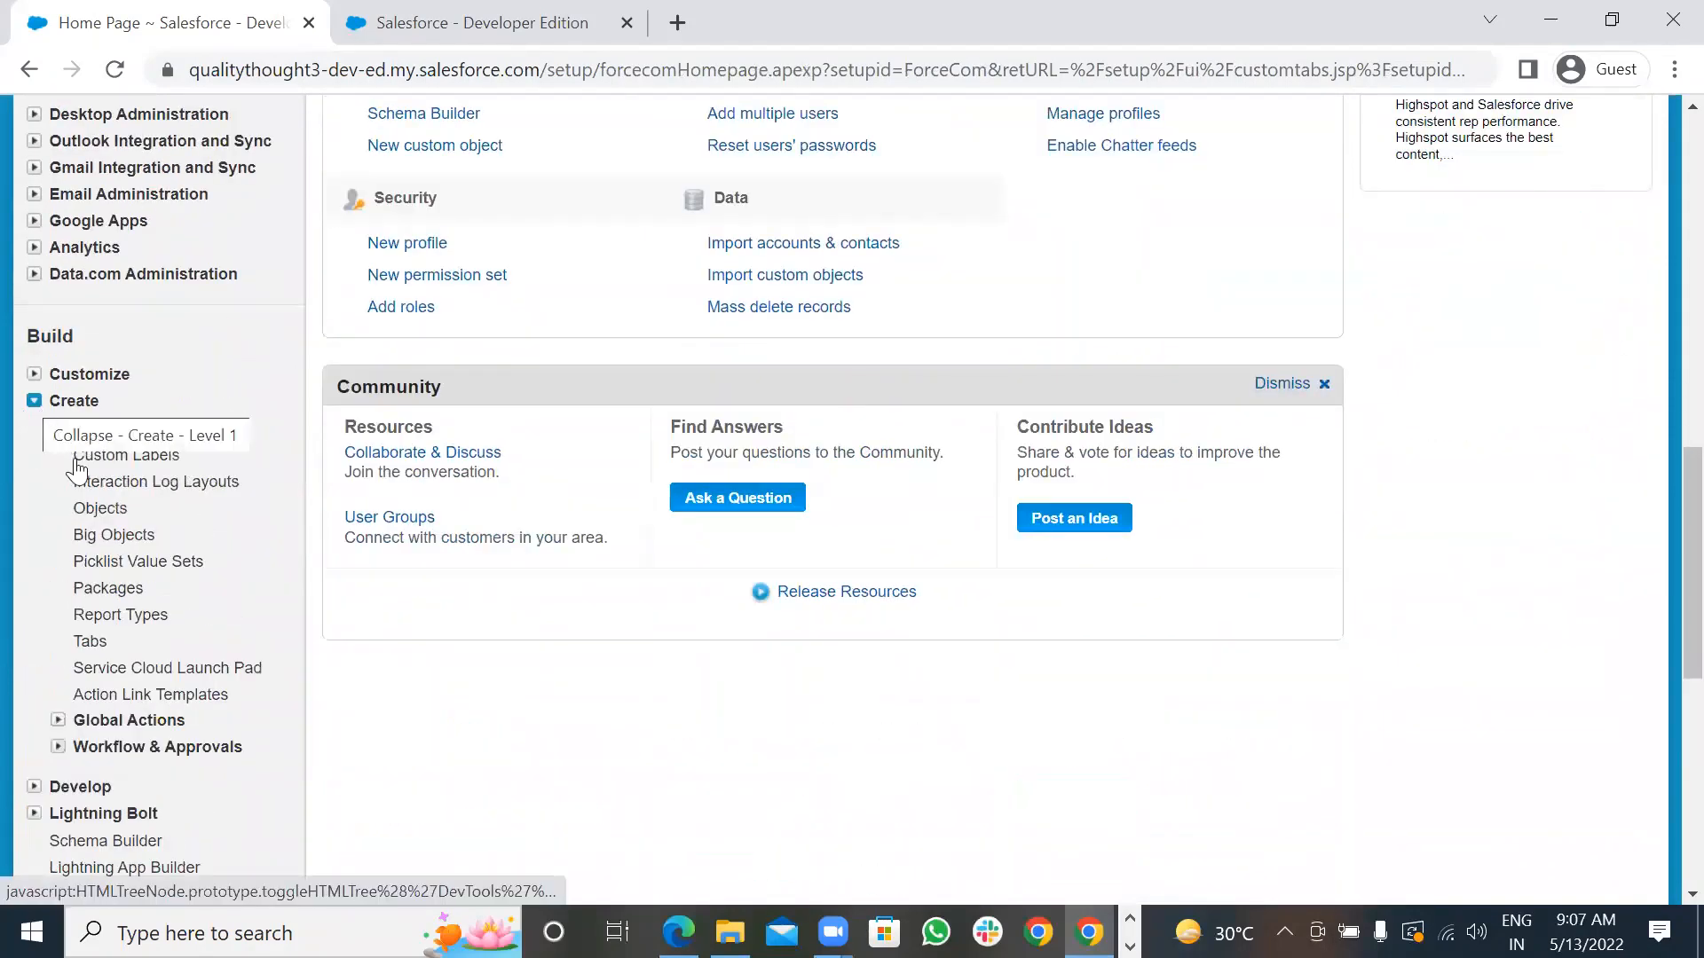
click(97, 511)
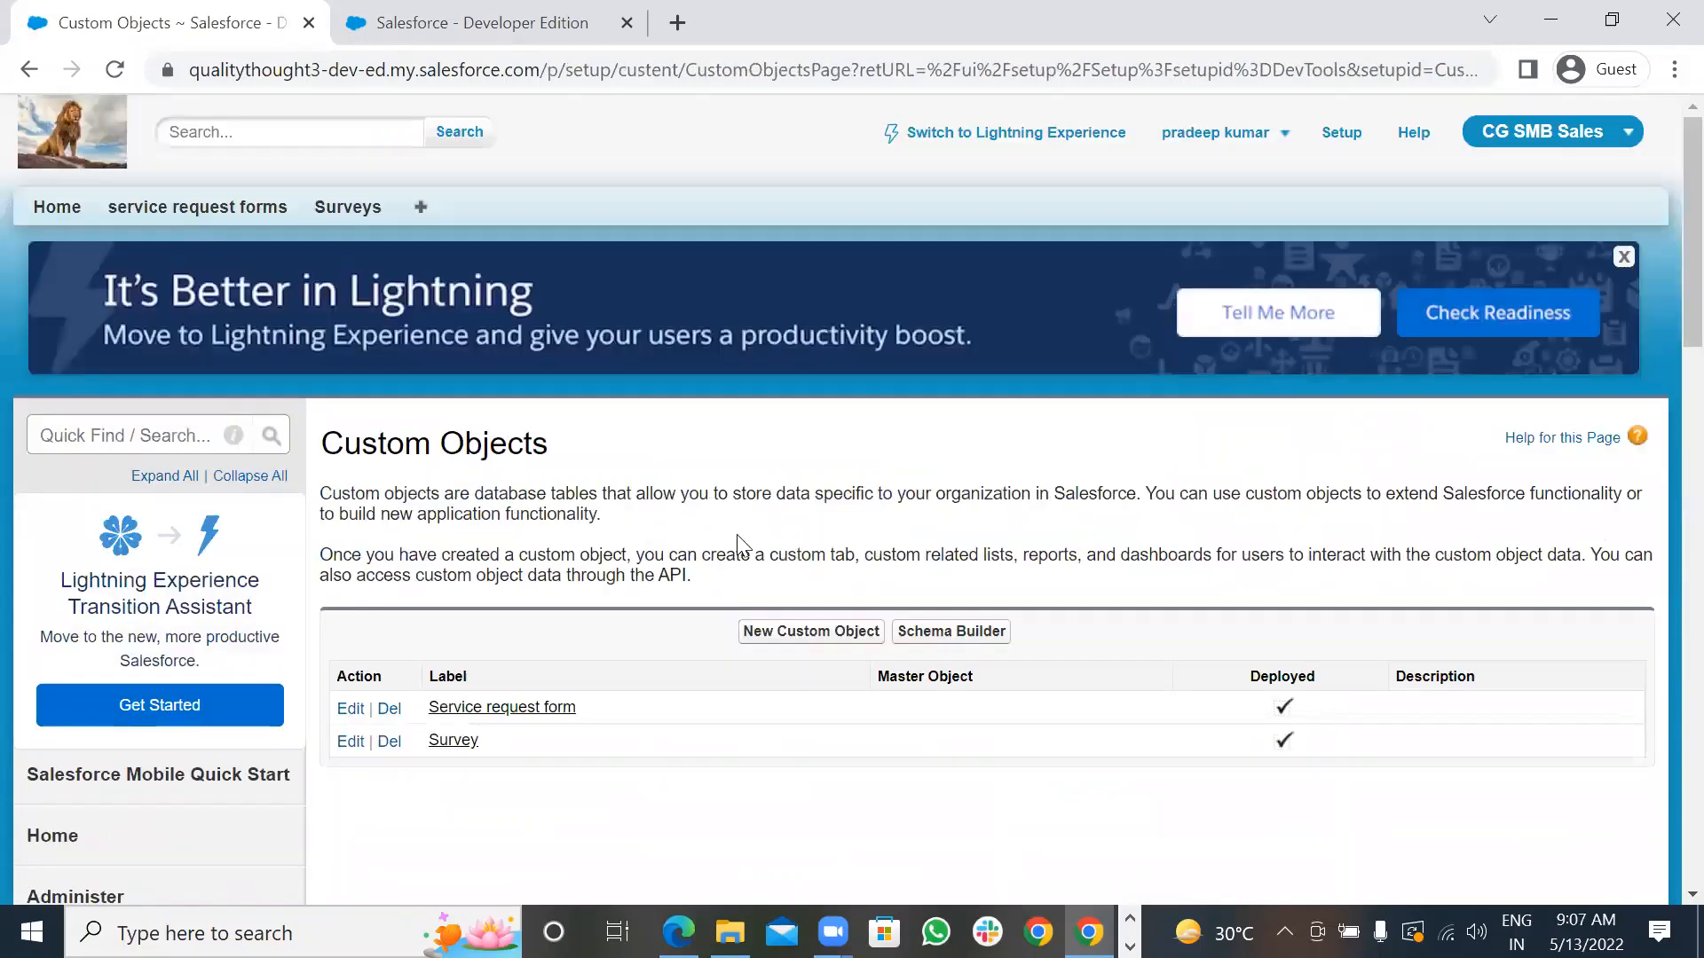
- Start a new custom object with the label Transaction and the plural label Transactions
scroll(736, 534, down, 1)
click(768, 587)
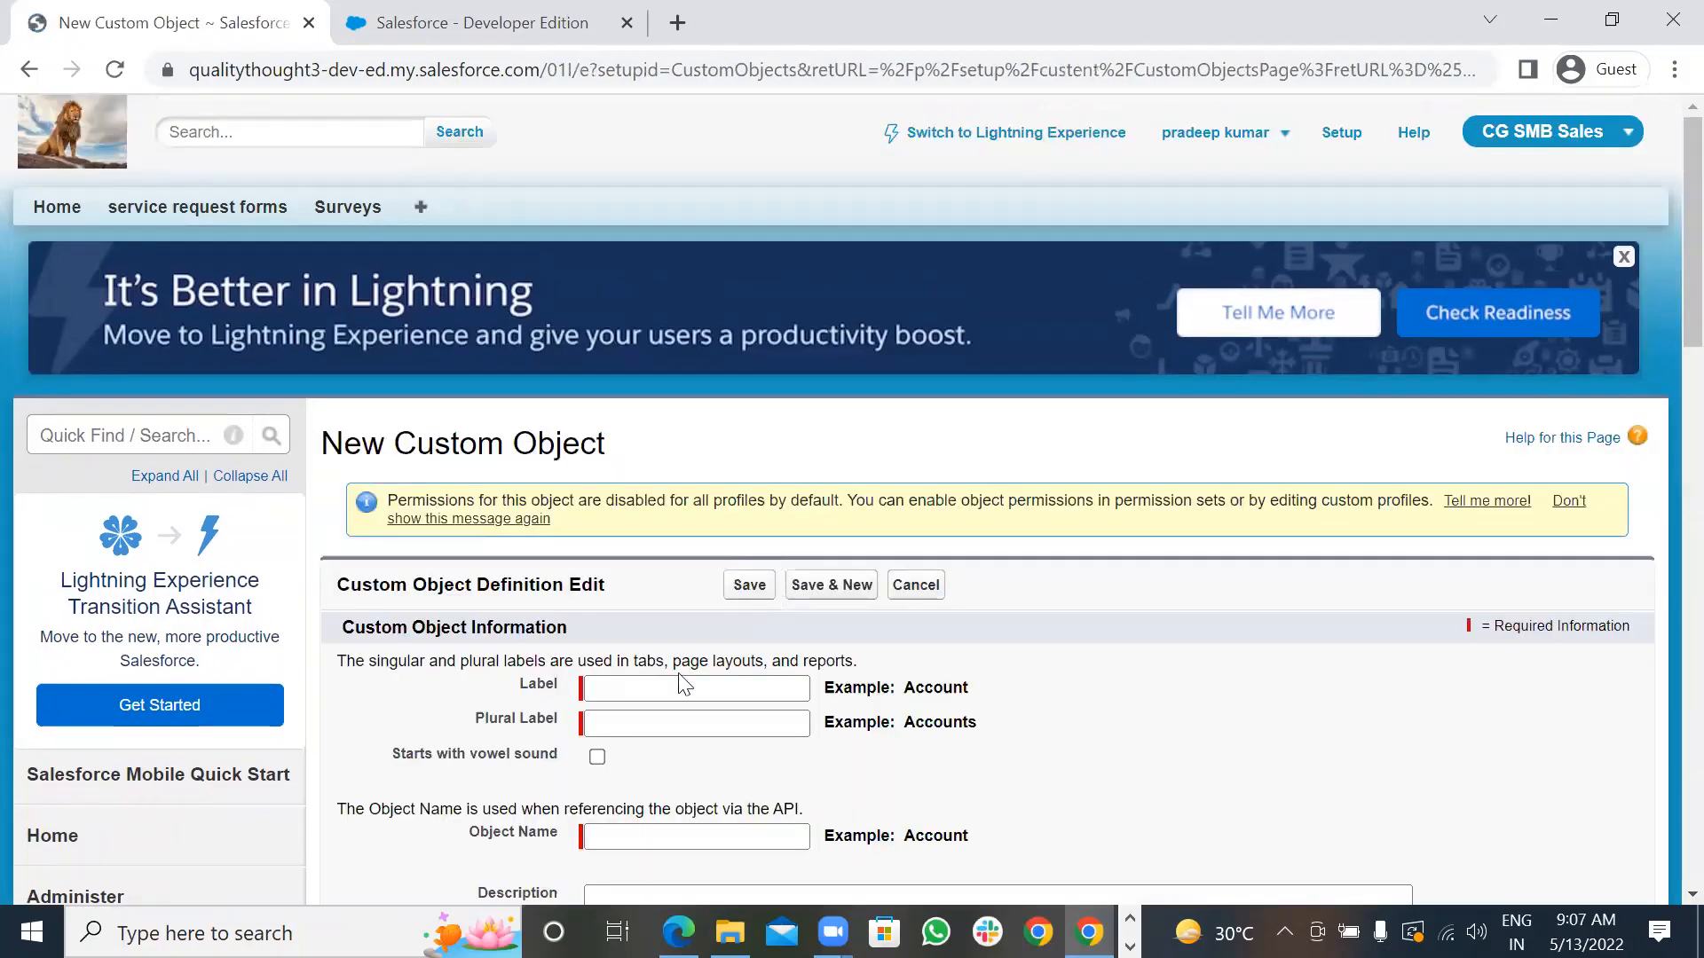
click(632, 693)
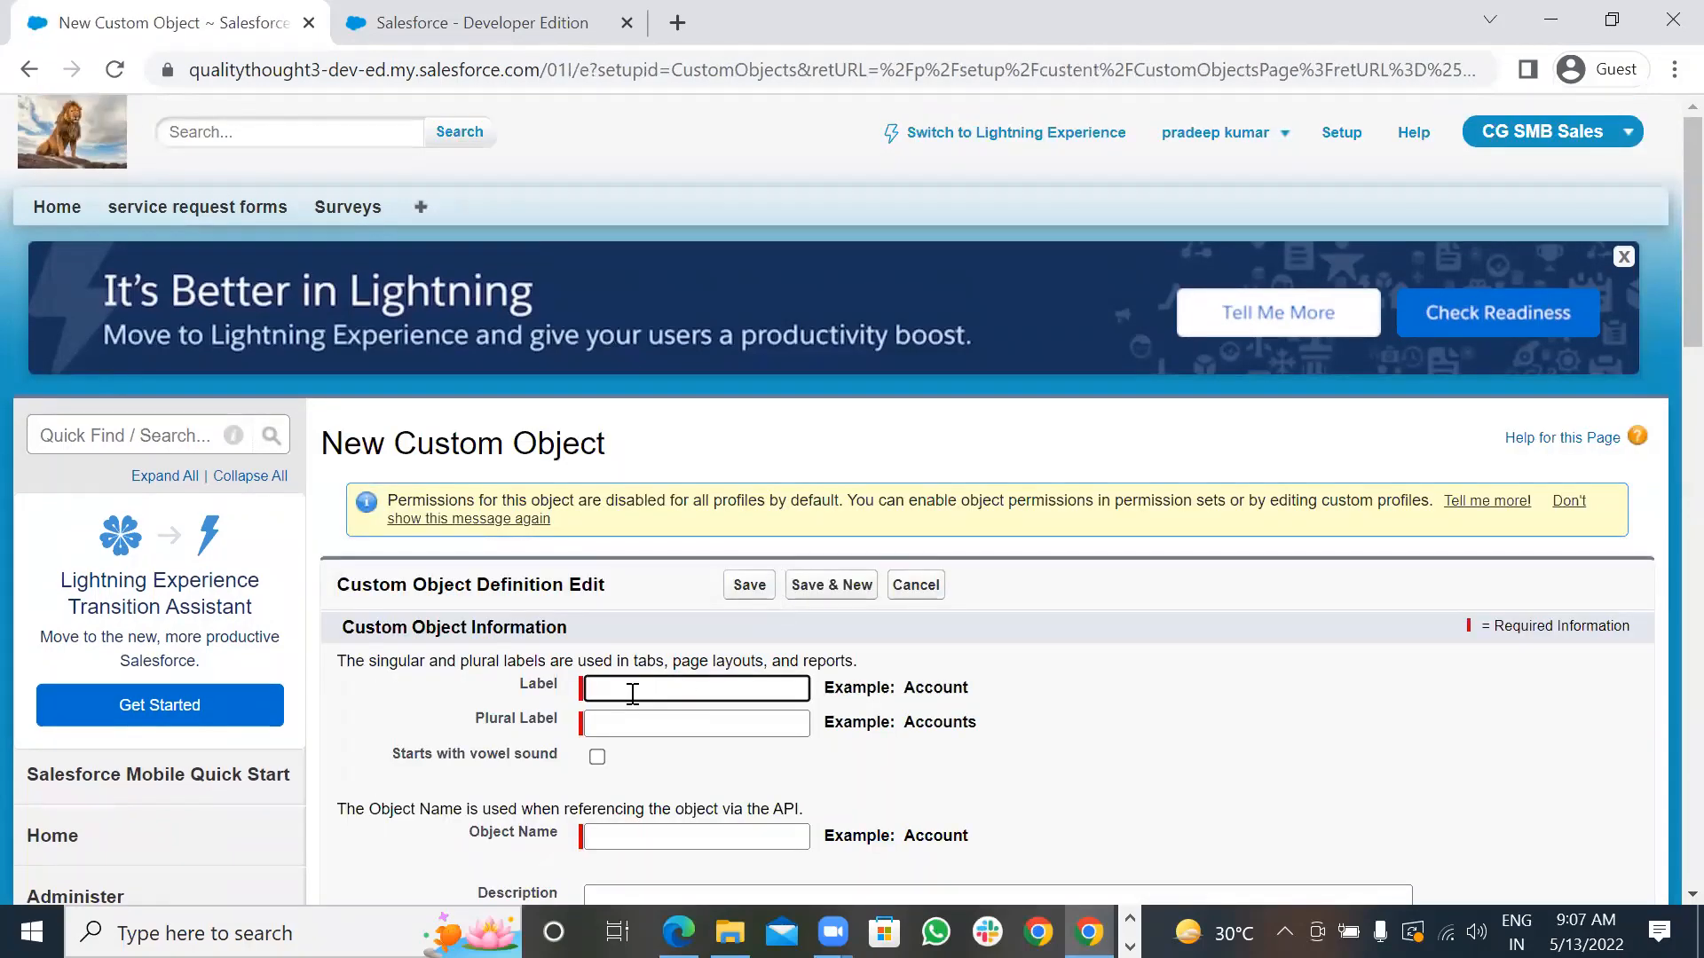
text(Tran)
text(ction)
click(690, 723)
text(Transact)
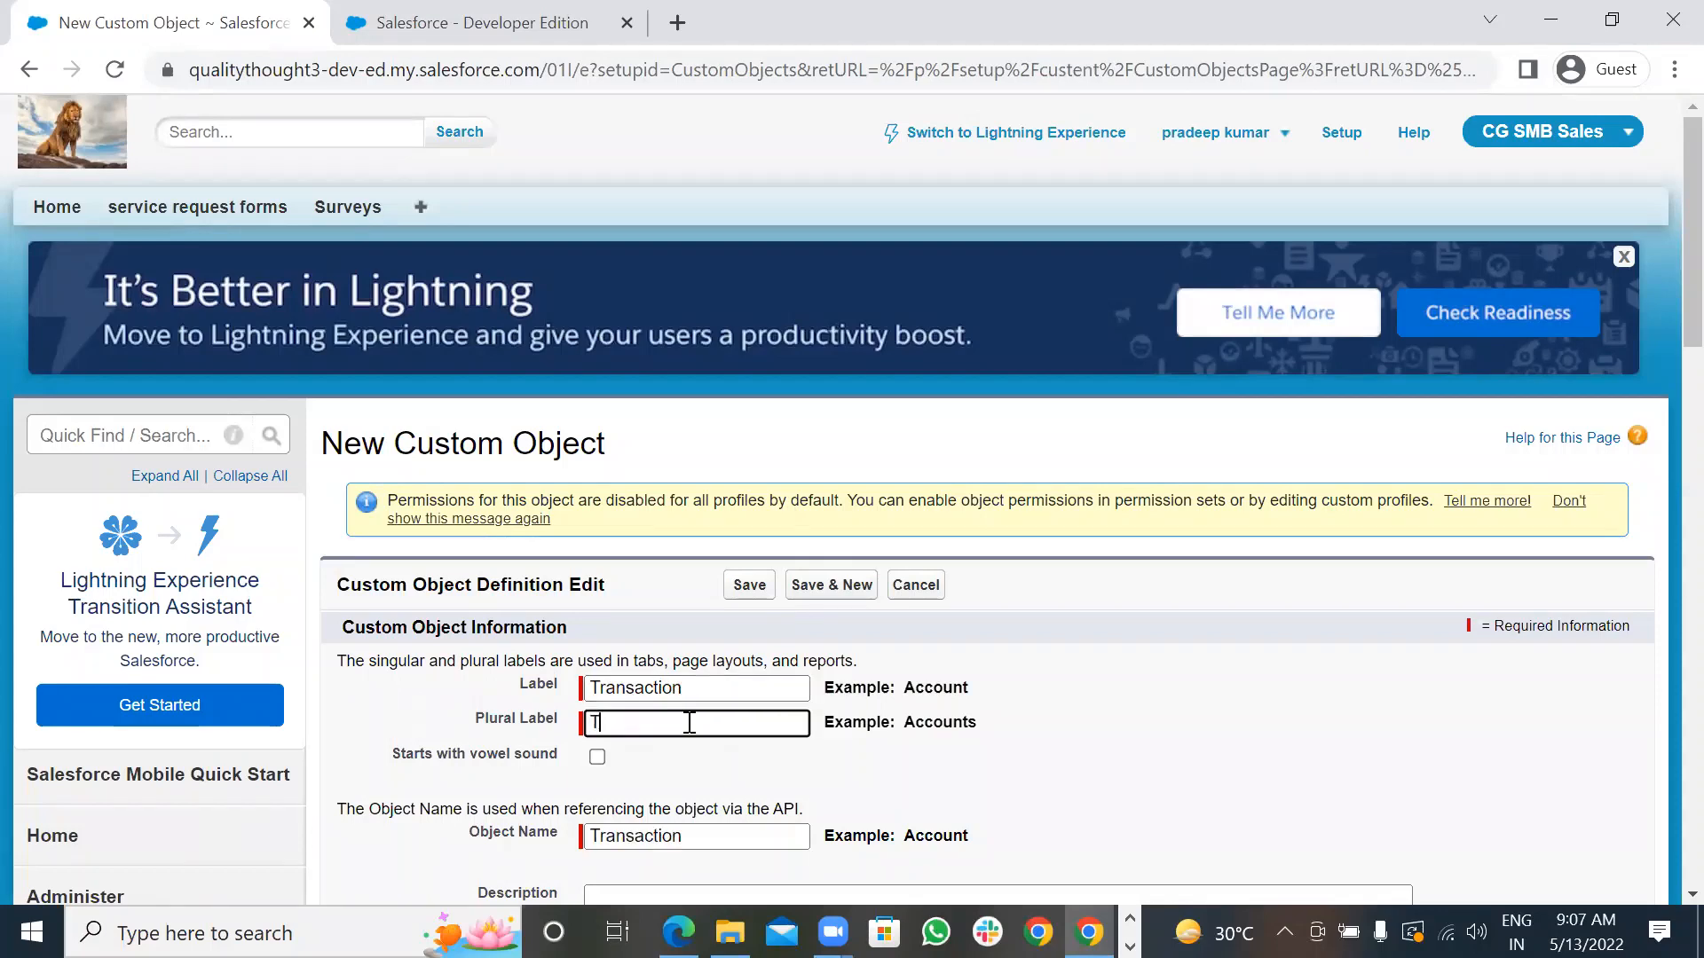
text(ions)
click(1069, 739)
- Change the object's record name to Transaction No
scroll(1069, 739, down, 5)
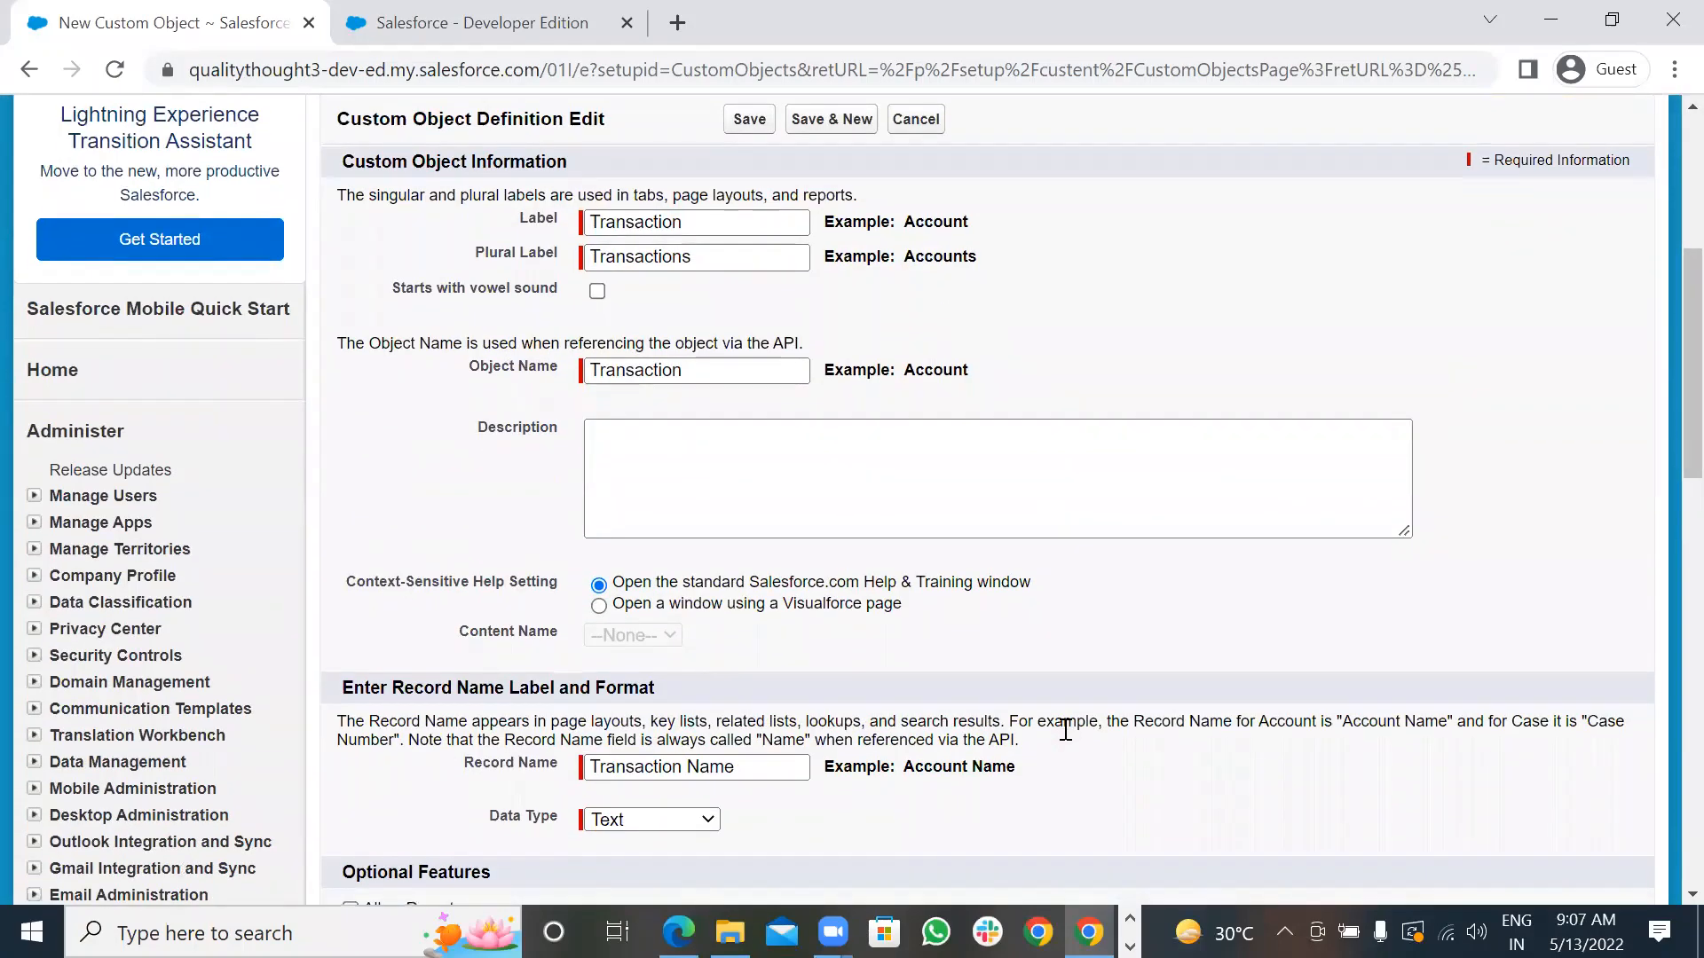
scroll(1065, 729, down, 2)
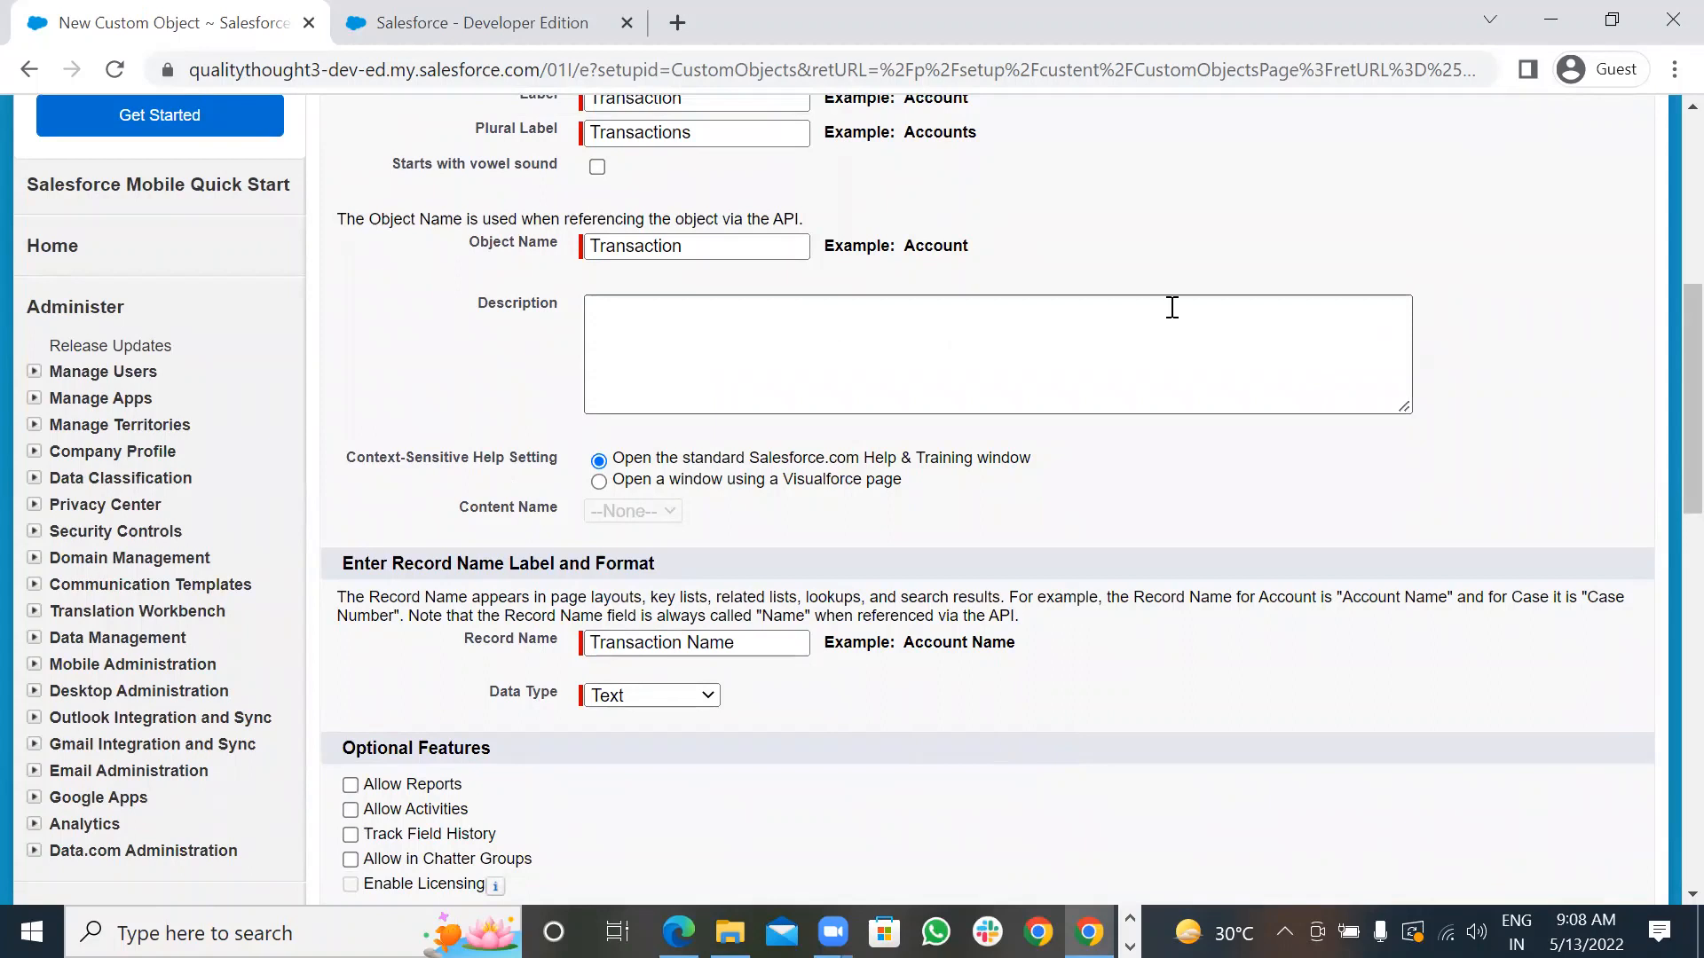
click(763, 644)
key(BackSpace)
key(BackSpace)
key(BackSpace)
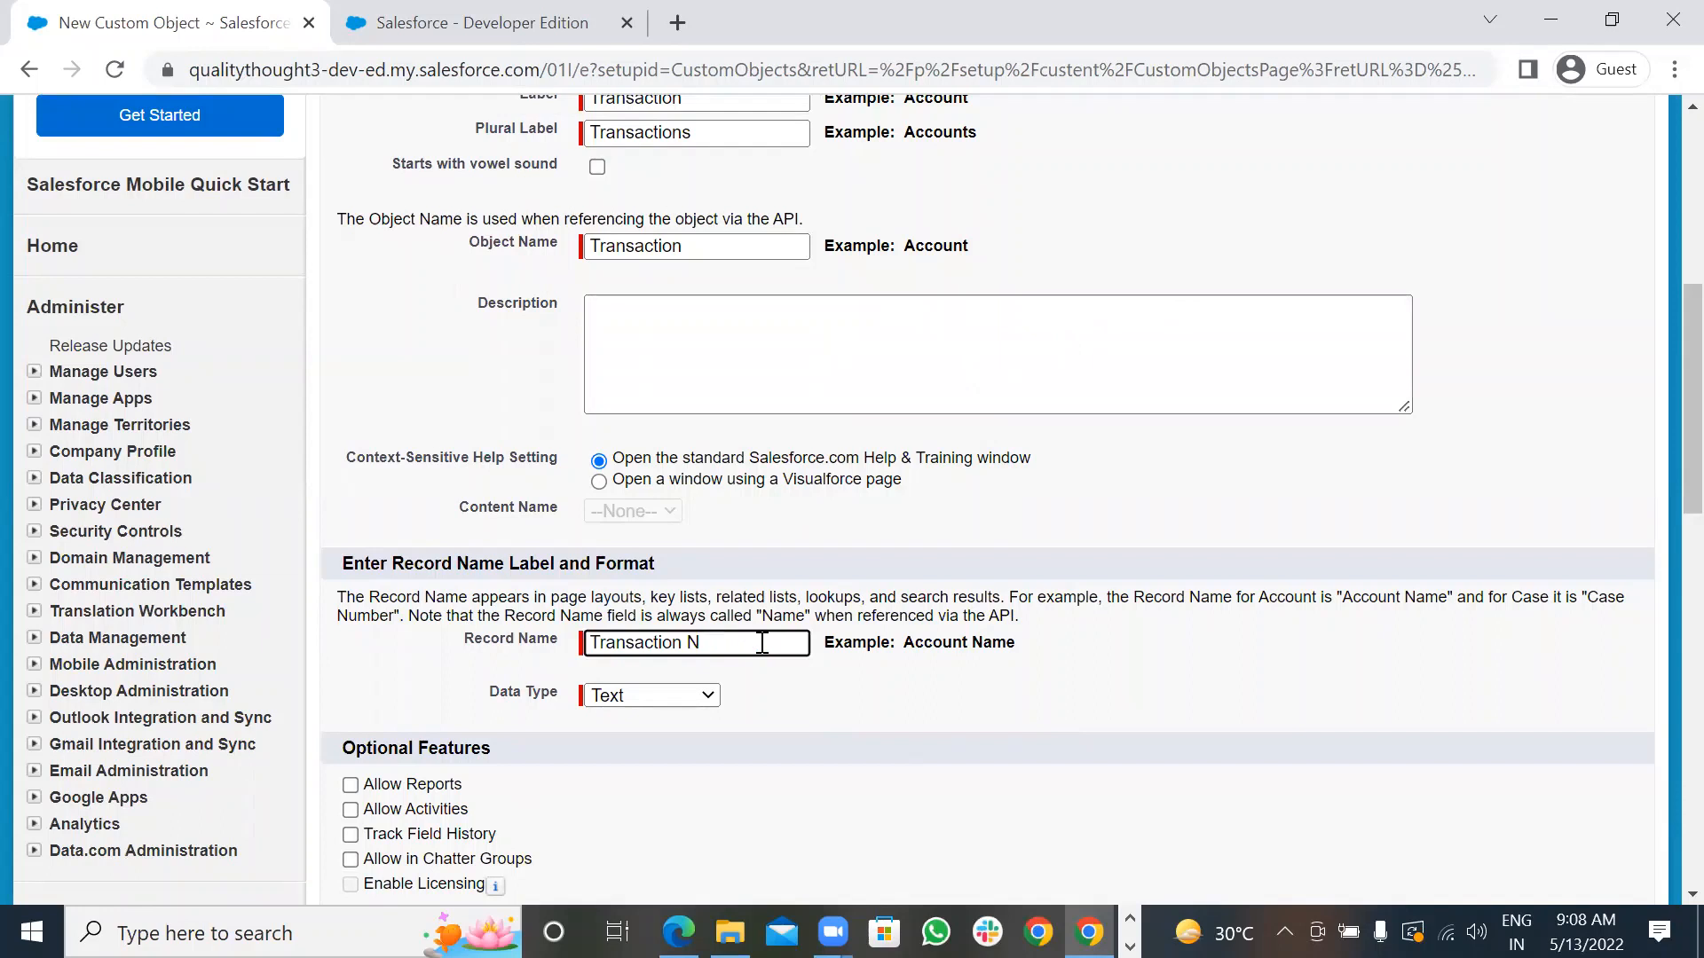
text(o)
- Make the record name an Auto Number with display format TNO - {0000} and starting number 1000
click(635, 700)
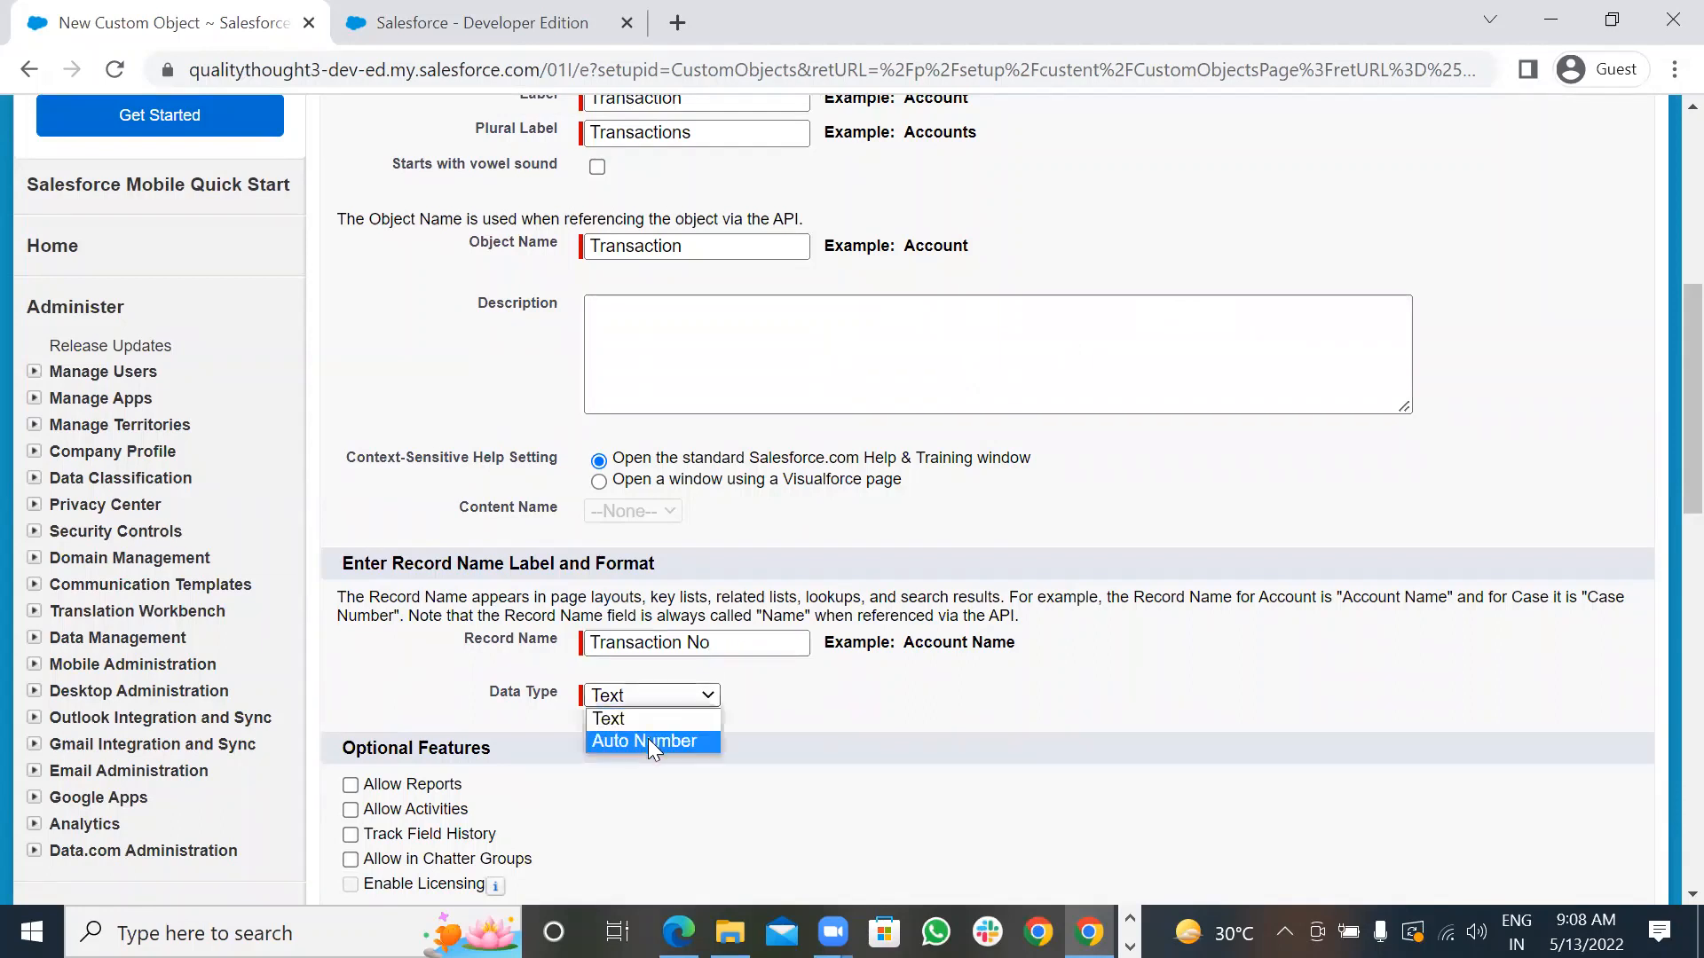
click(647, 740)
click(651, 740)
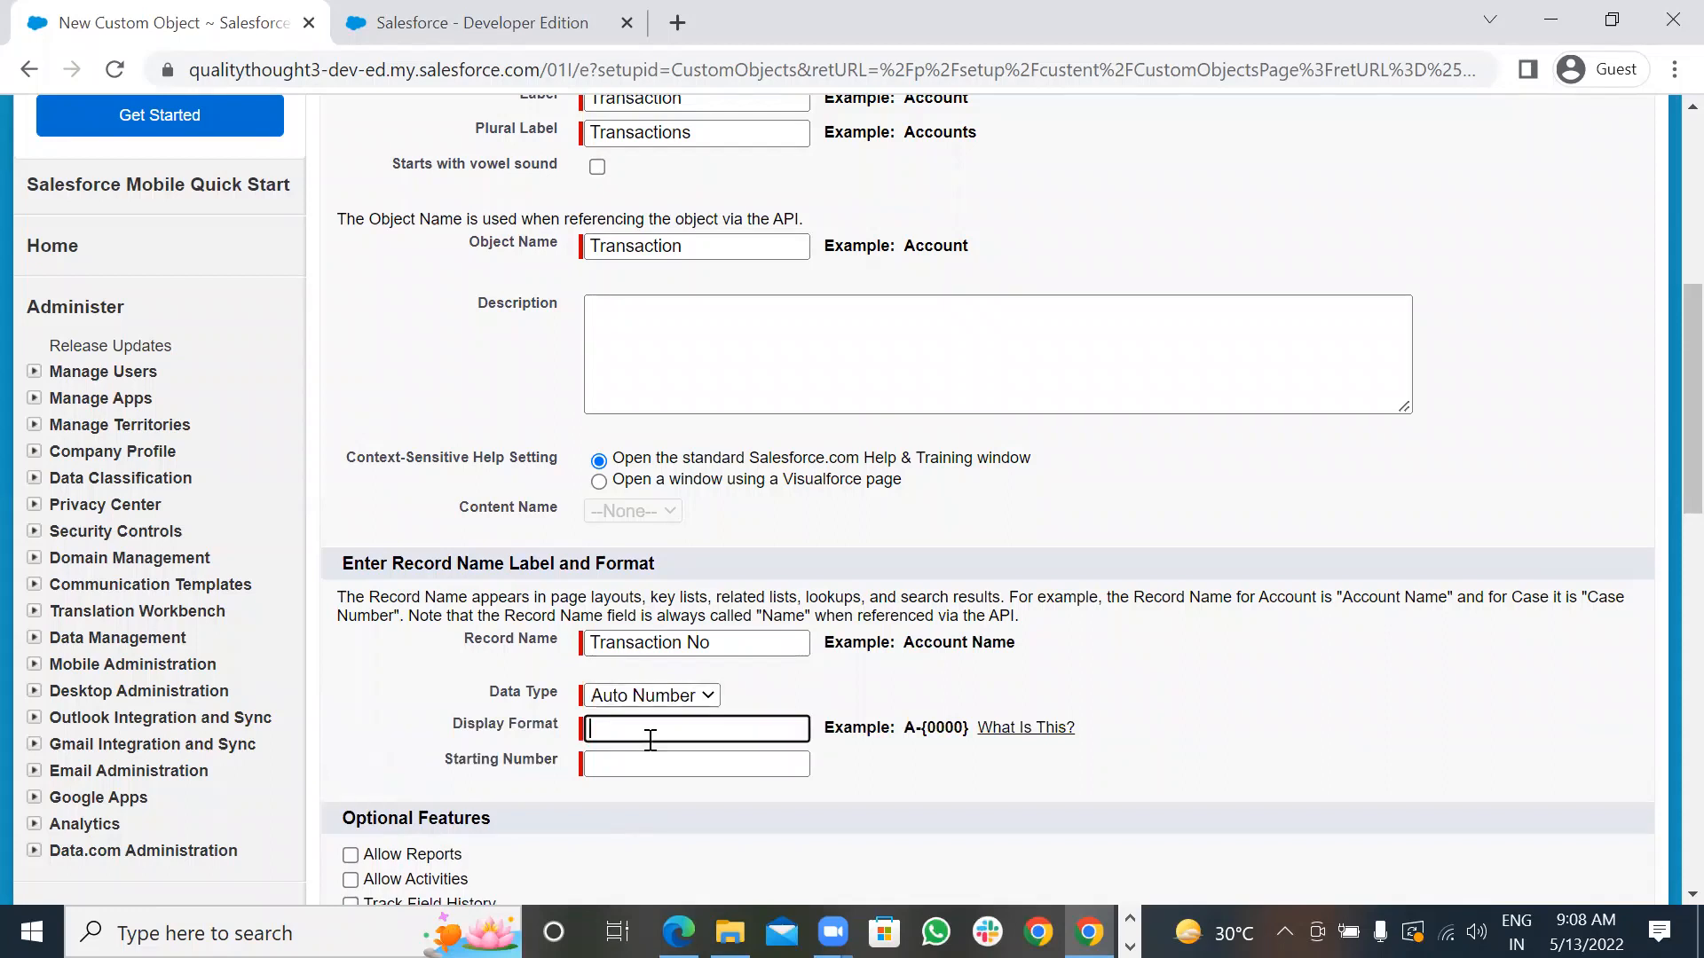
text(TNO - {0000})
click(648, 760)
text(1000)
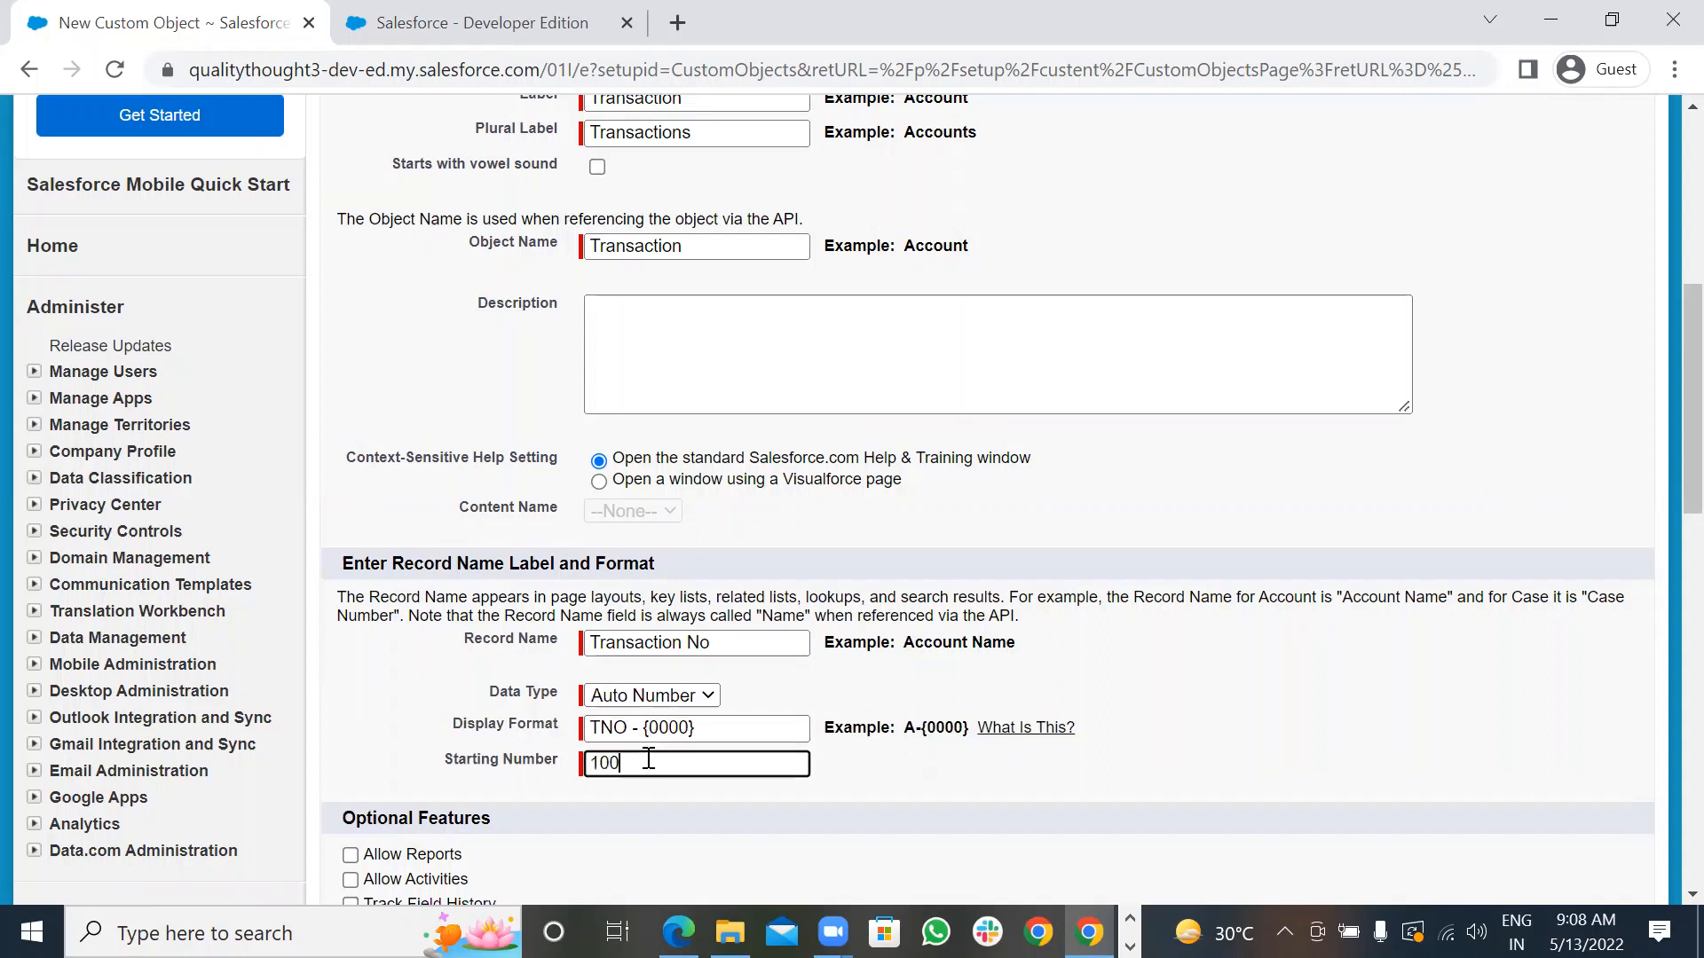
click(868, 787)
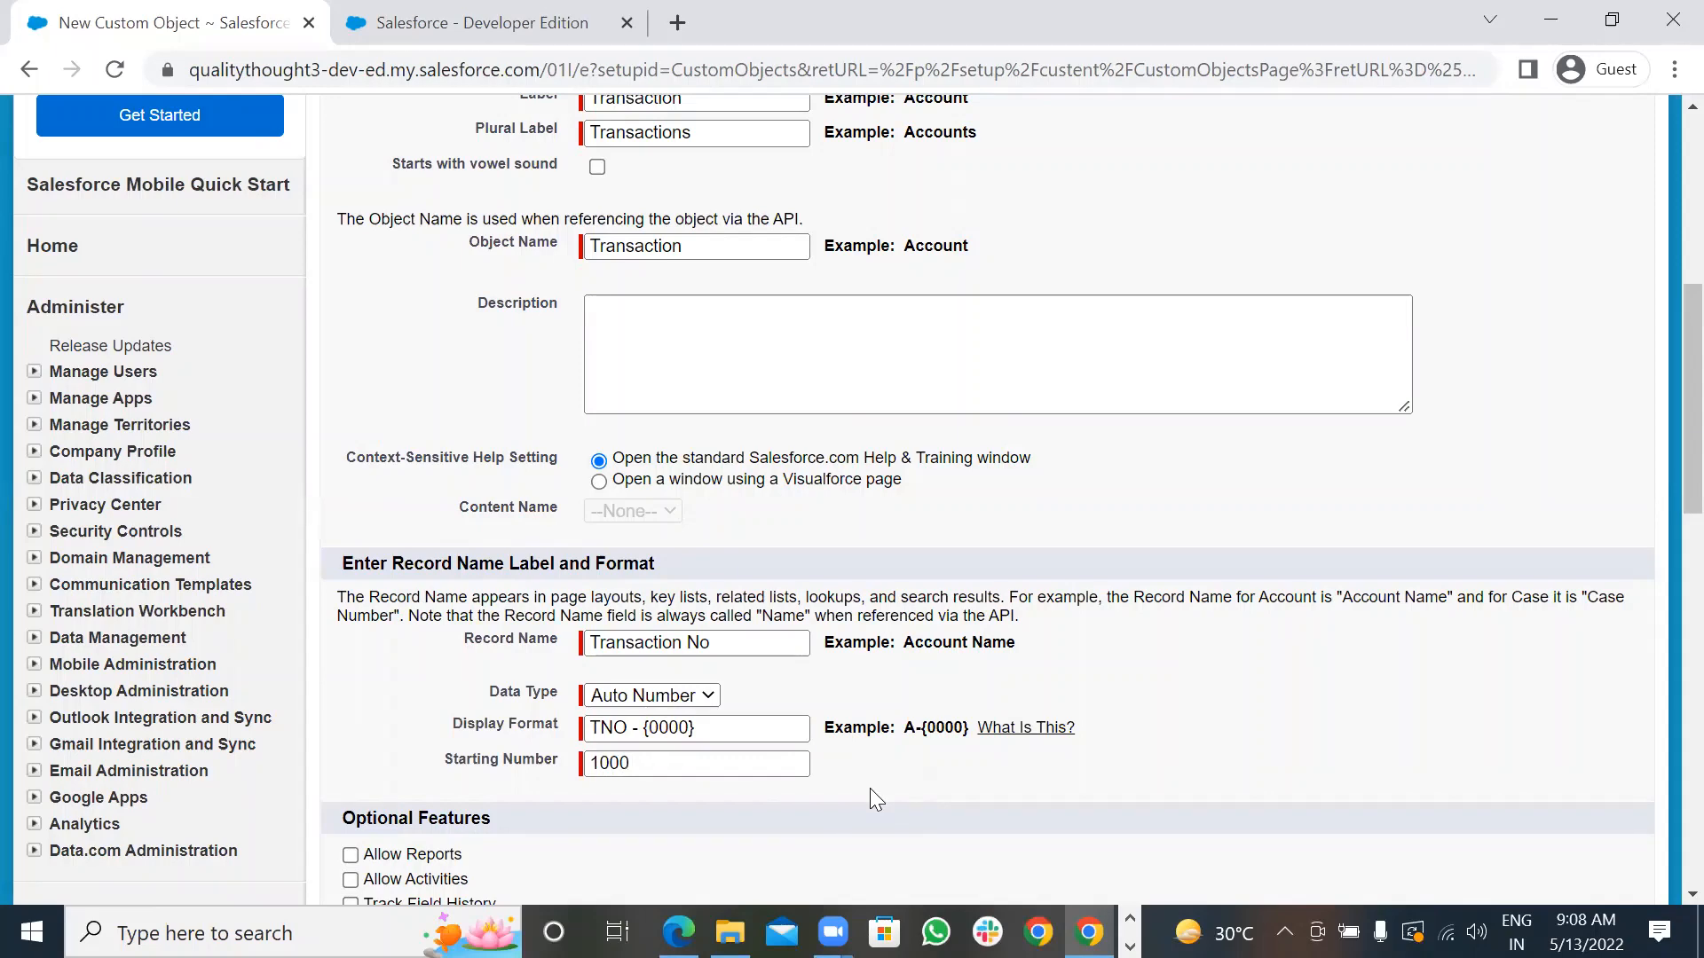
- Enable the optional features Allow Reports, Allow Activities, Track Field History and Allow in Chatter Groups
scroll(869, 787, down, 2)
scroll(870, 788, down, 4)
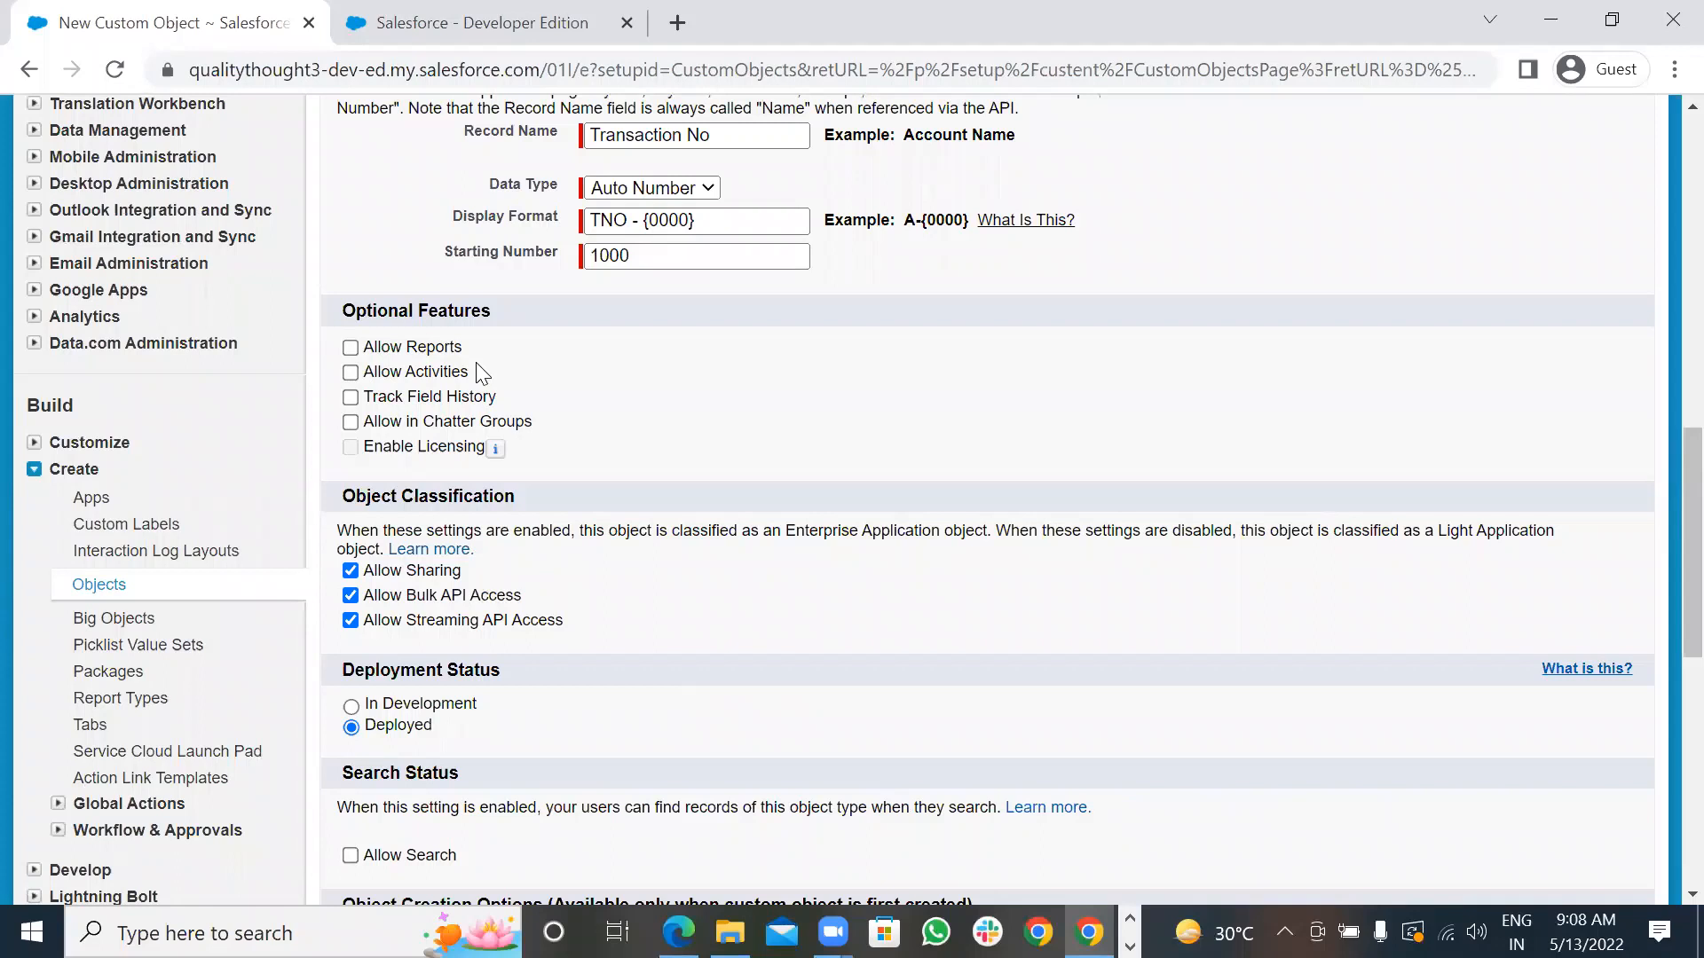
click(350, 348)
click(350, 372)
click(351, 399)
click(350, 423)
- Allow search for the Transaction object and save it
scroll(680, 423, down, 2)
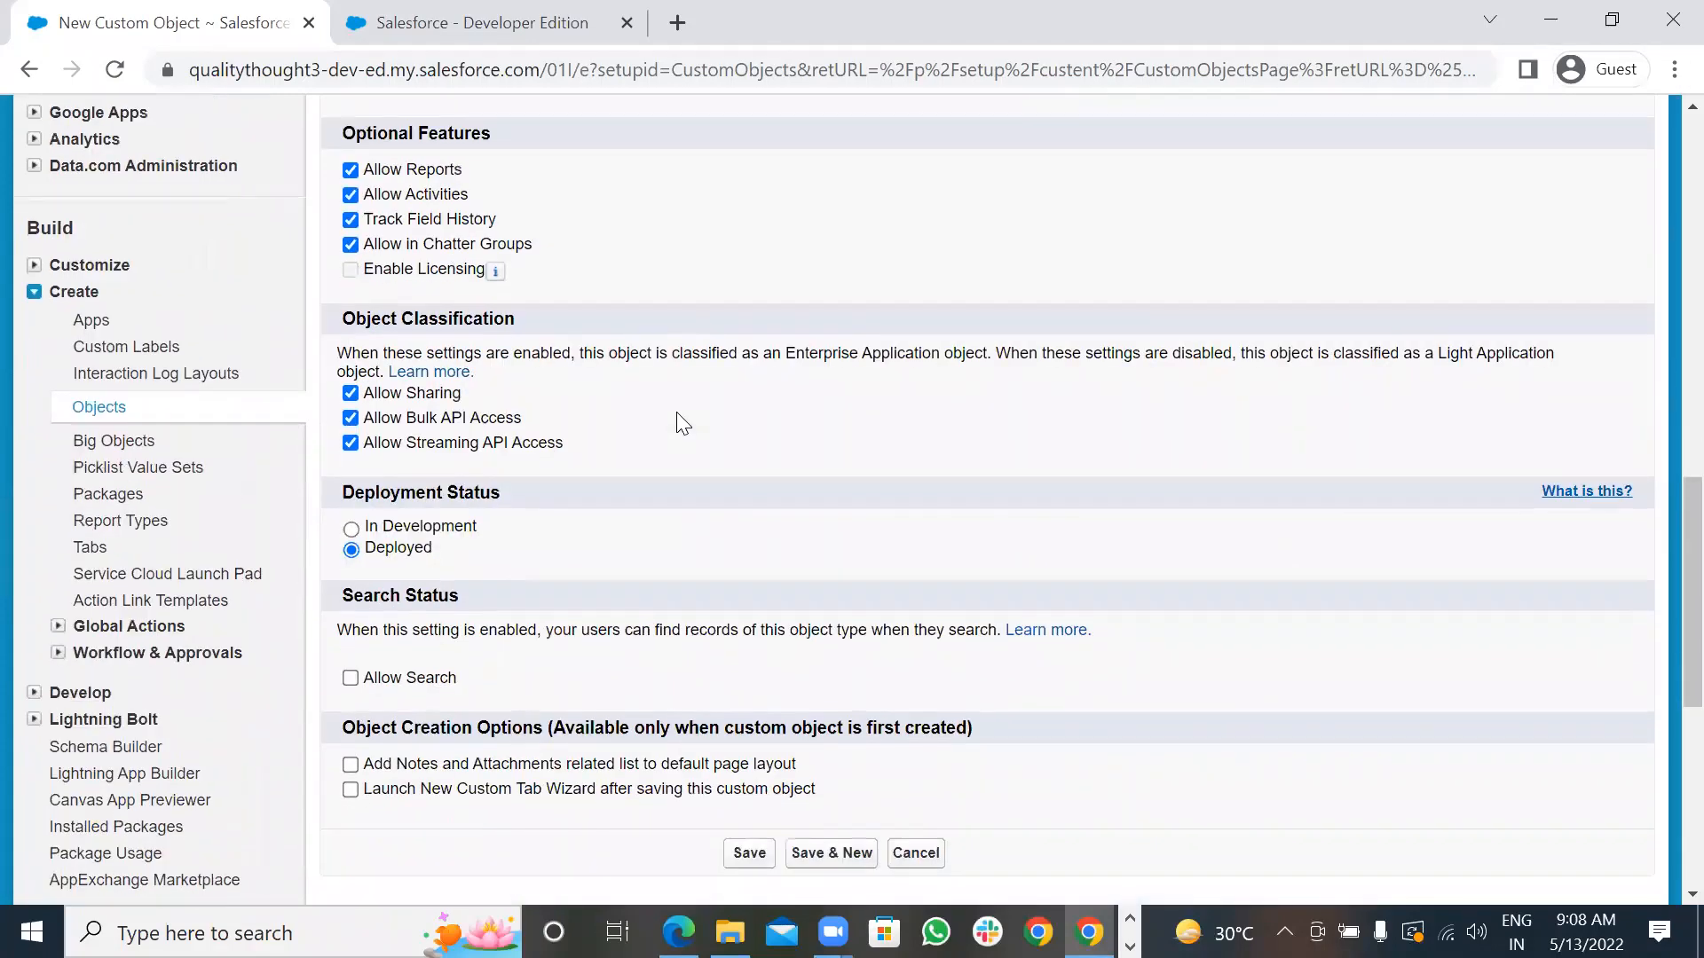
scroll(677, 419, down, 2)
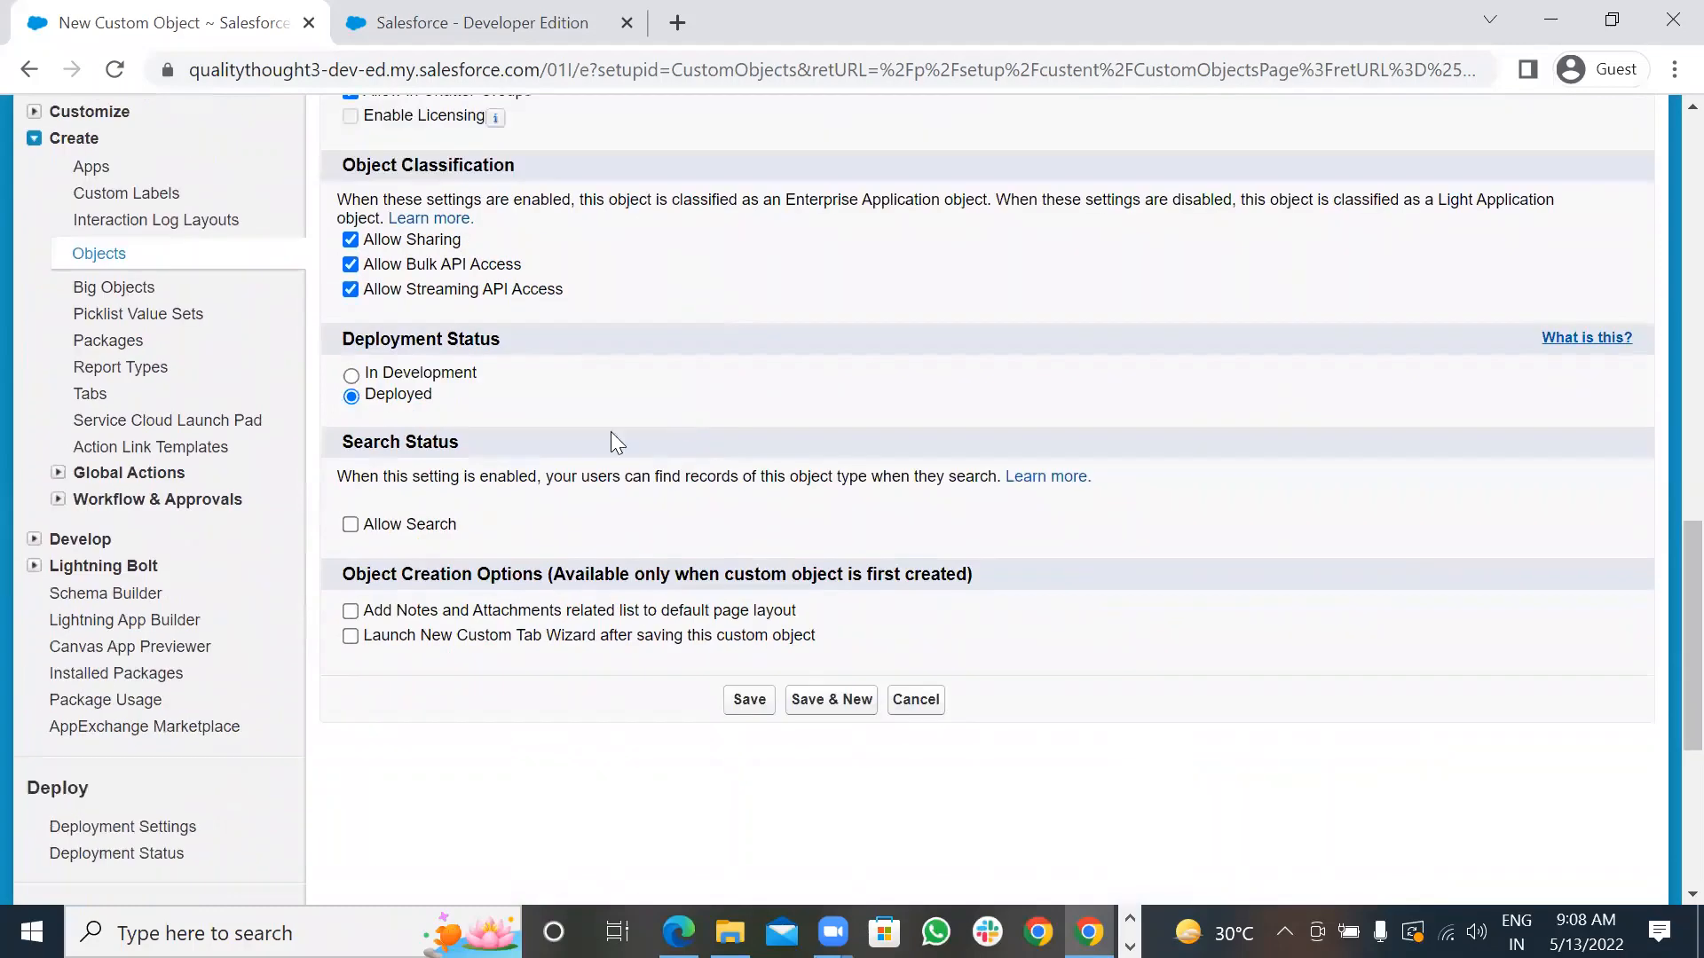
click(350, 525)
click(749, 701)
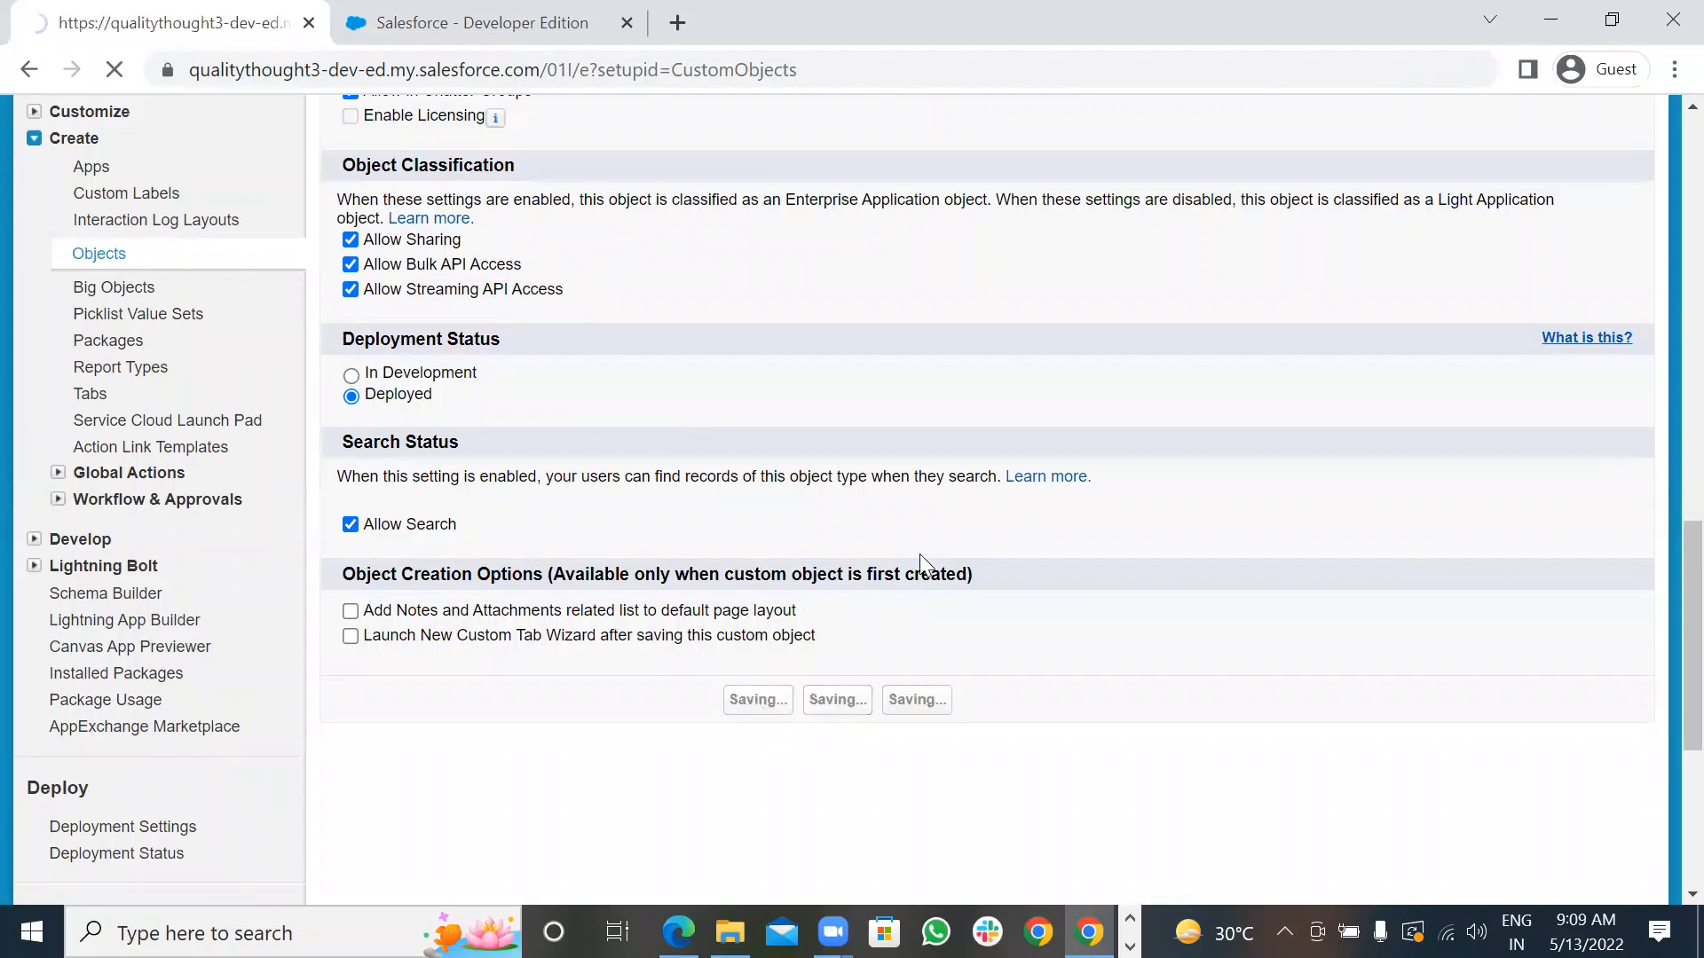